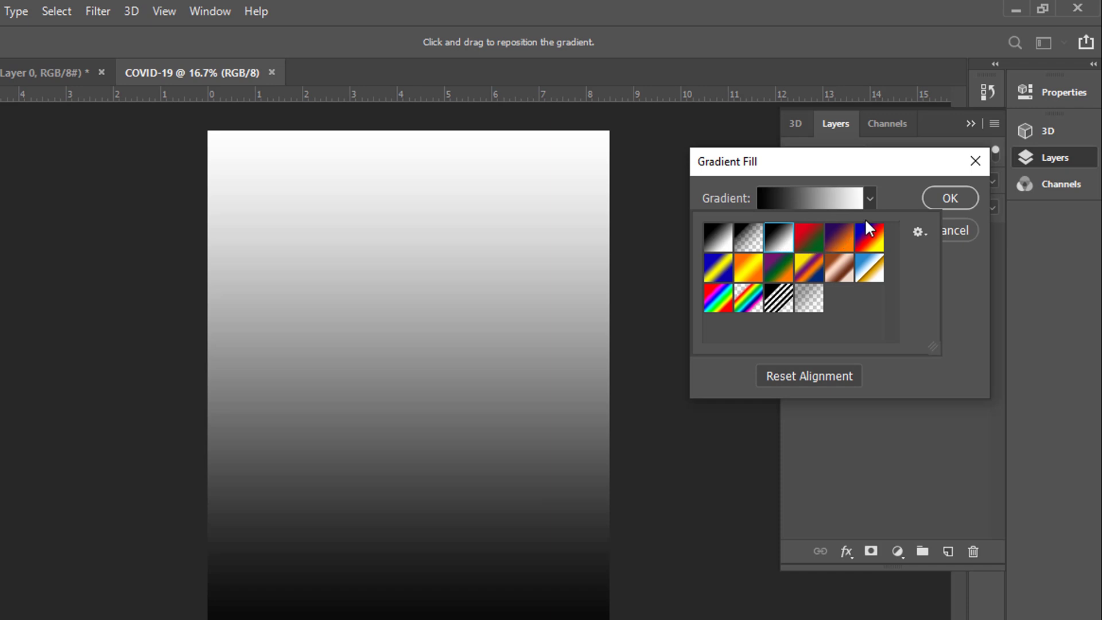
Step: Make the gradient fill Radial and reversed, scaled to 308%, and apply it
{"action": "left_click", "coordinate": [887, 201]}
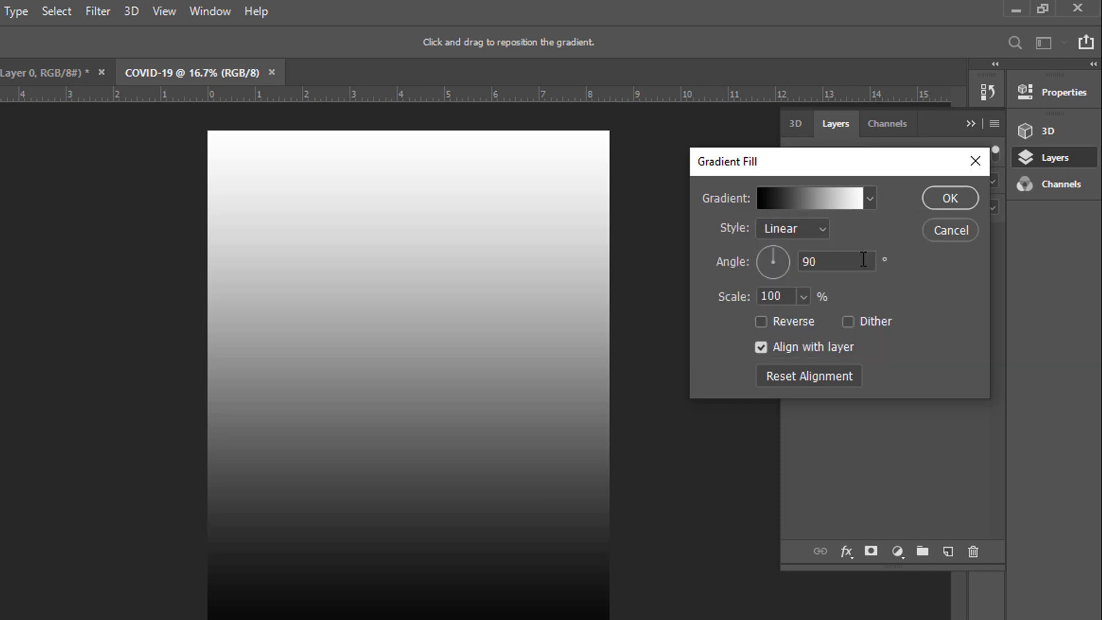
{"action": "left_click", "coordinate": [823, 230]}
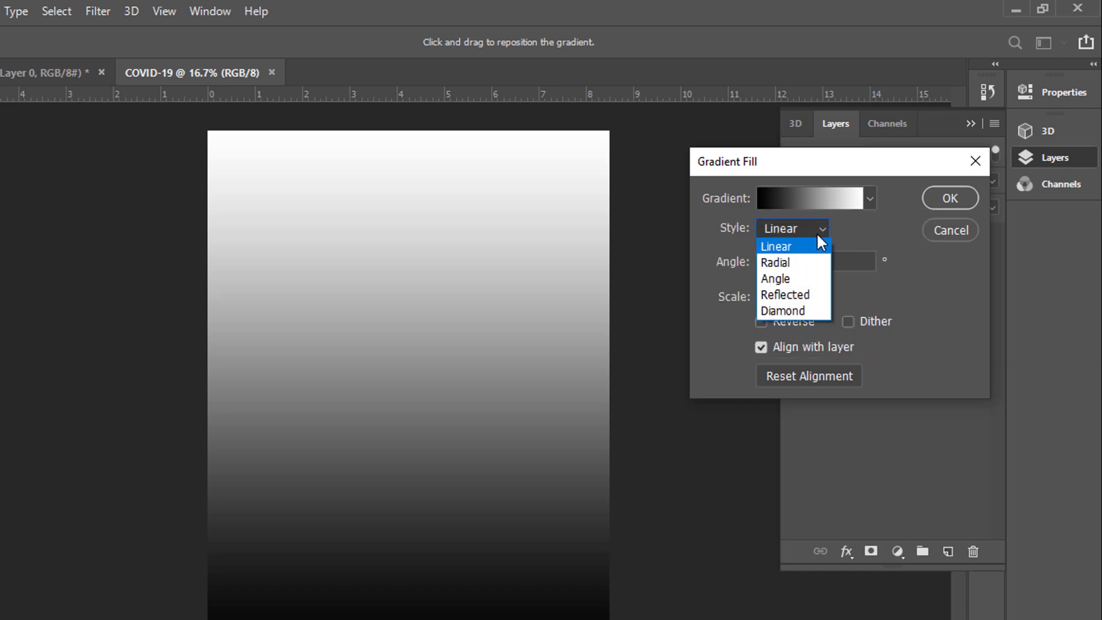
{"action": "left_click", "coordinate": [802, 263]}
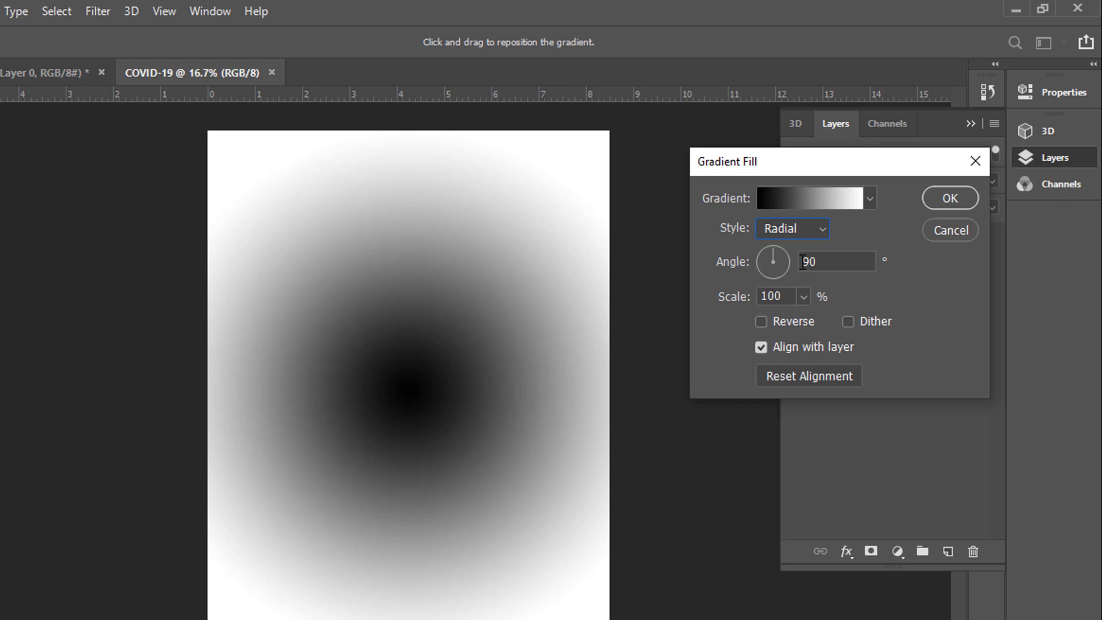
{"action": "left_click", "coordinate": [762, 323]}
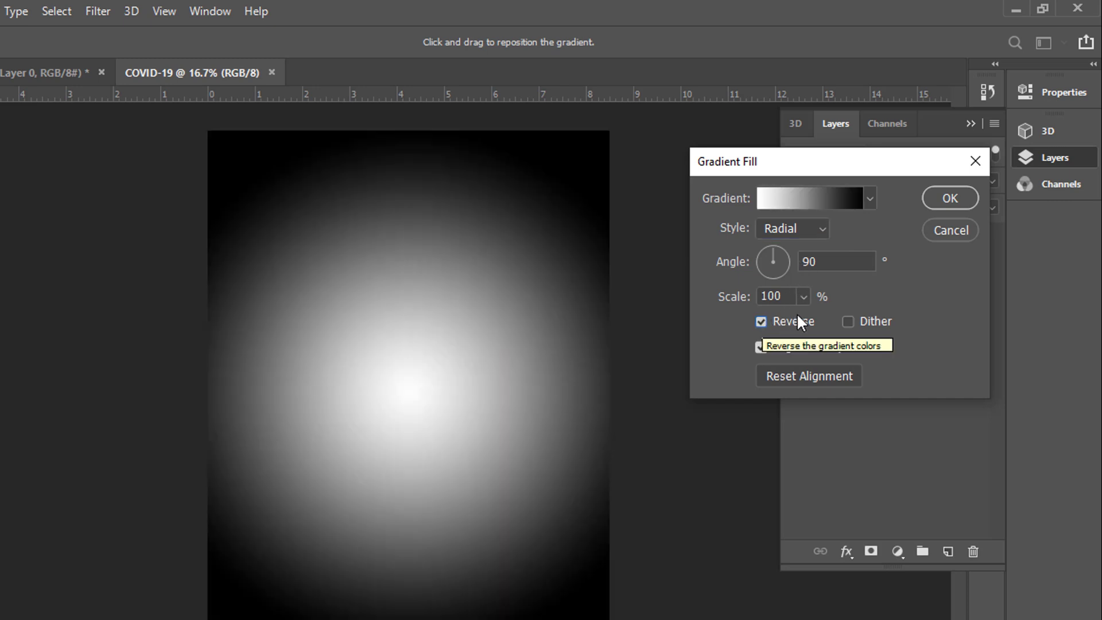
{"action": "left_click", "coordinate": [803, 297]}
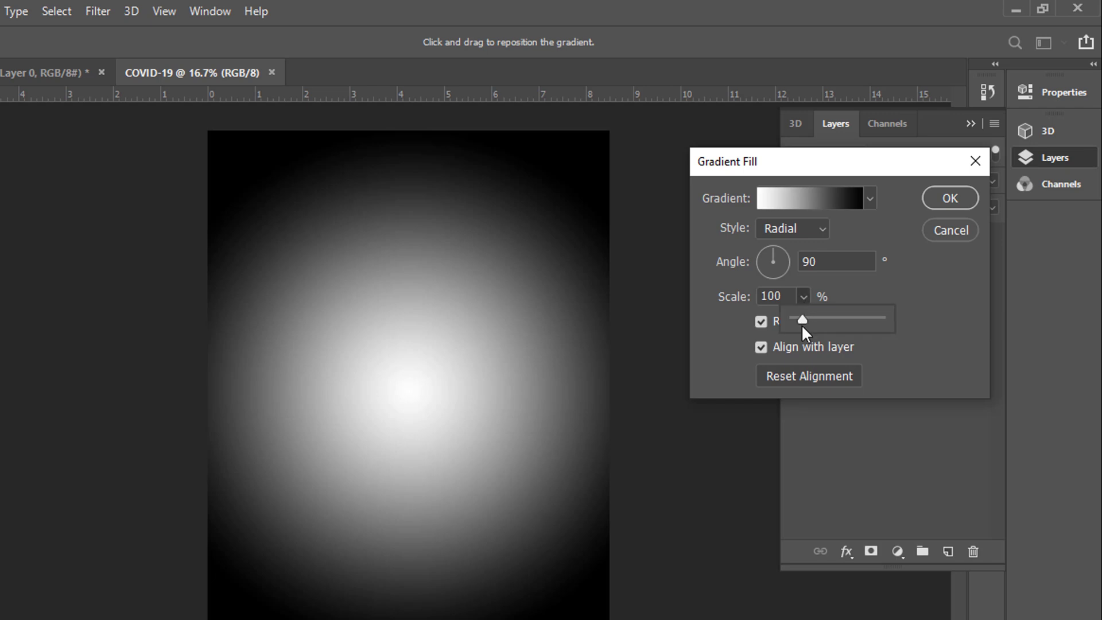
{"action": "left_click_drag", "start_coordinate": [801, 325], "coordinate": [821, 329]}
{"action": "left_click", "coordinate": [884, 291]}
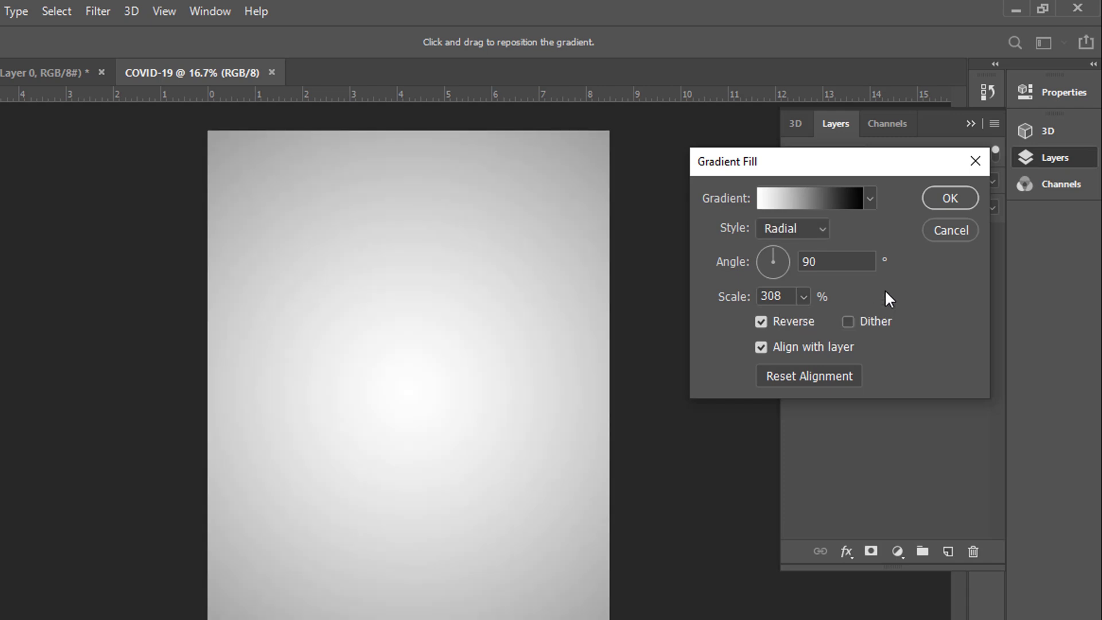
{"action": "left_click", "coordinate": [944, 197]}
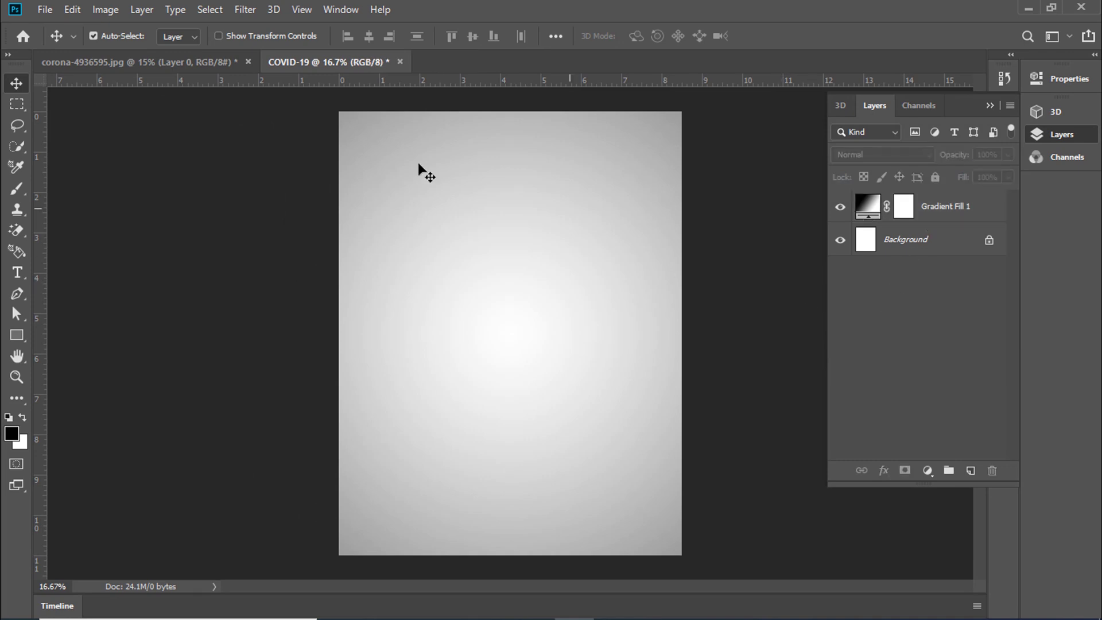
Step: Float the corona image in its own window and drag the virus onto the COVID-19 poster as Layer 1
{"action": "left_click", "coordinate": [161, 63]}
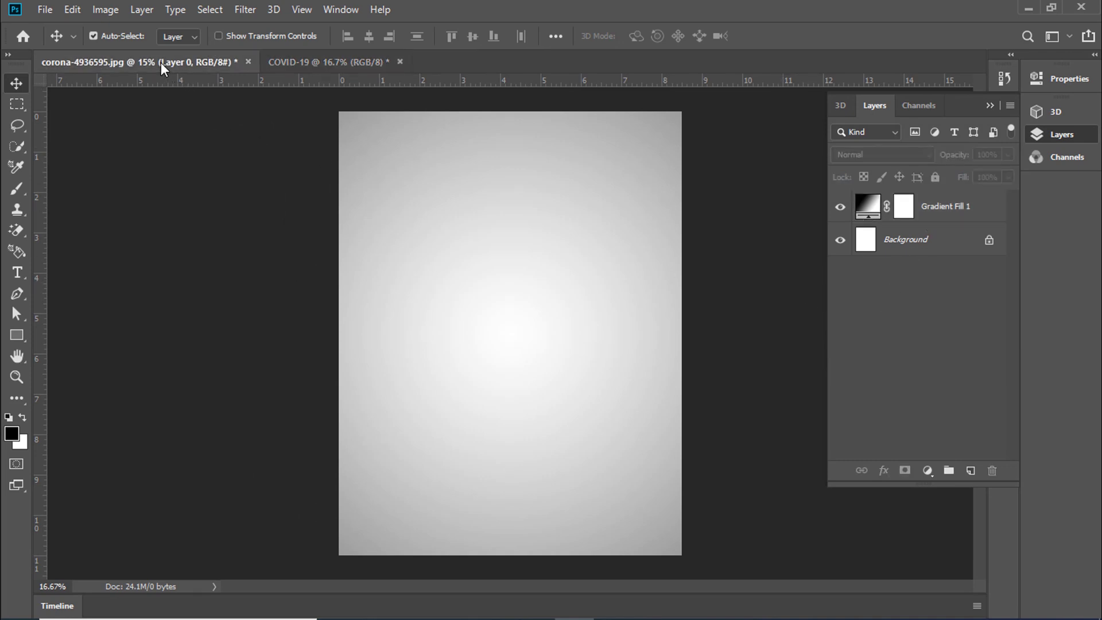
{"action": "right_click", "coordinate": [161, 65]}
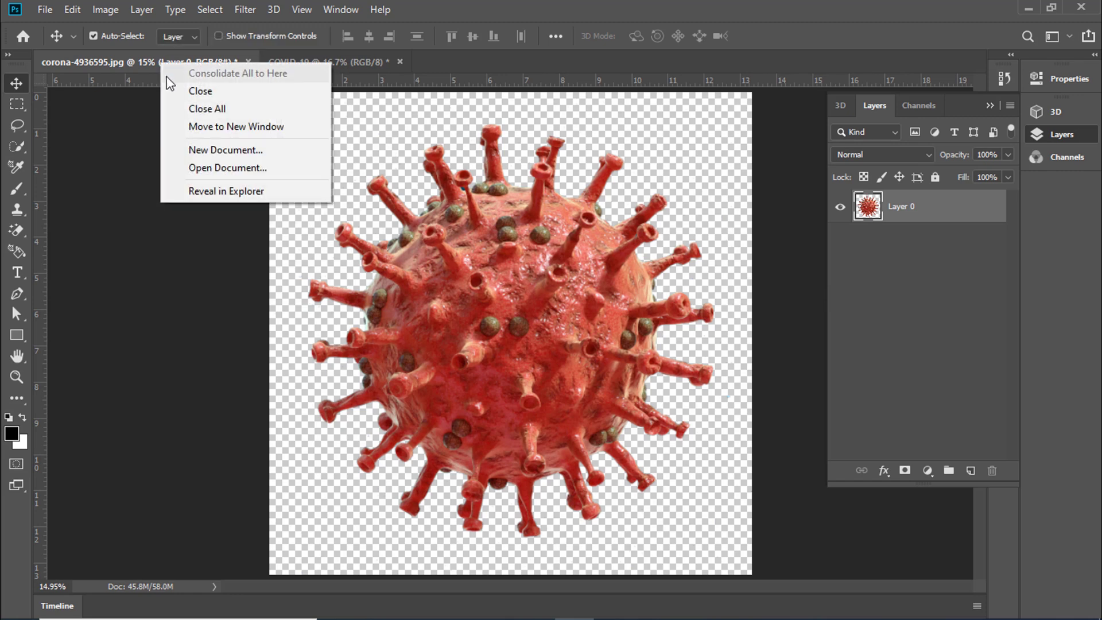
{"action": "left_click", "coordinate": [276, 133]}
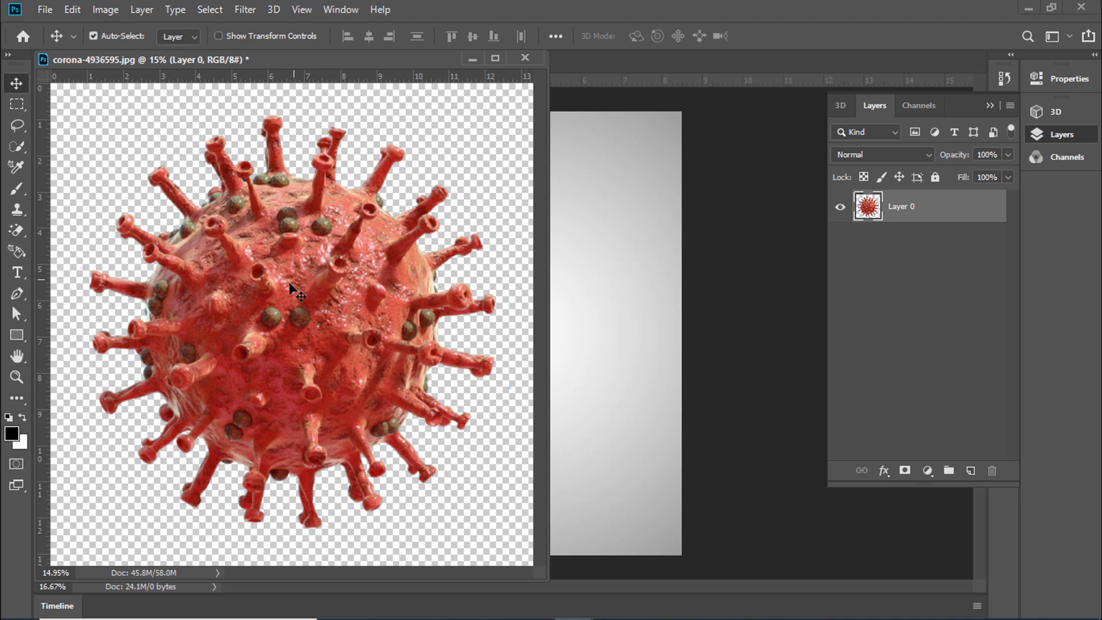
{"action": "left_click_drag", "start_coordinate": [290, 285], "coordinate": [485, 310]}
{"action": "left_click", "coordinate": [472, 59]}
Step: Scale the virus layer down to 58.64% and centre it on the poster
{"action": "key", "text": "ctrl+t"}
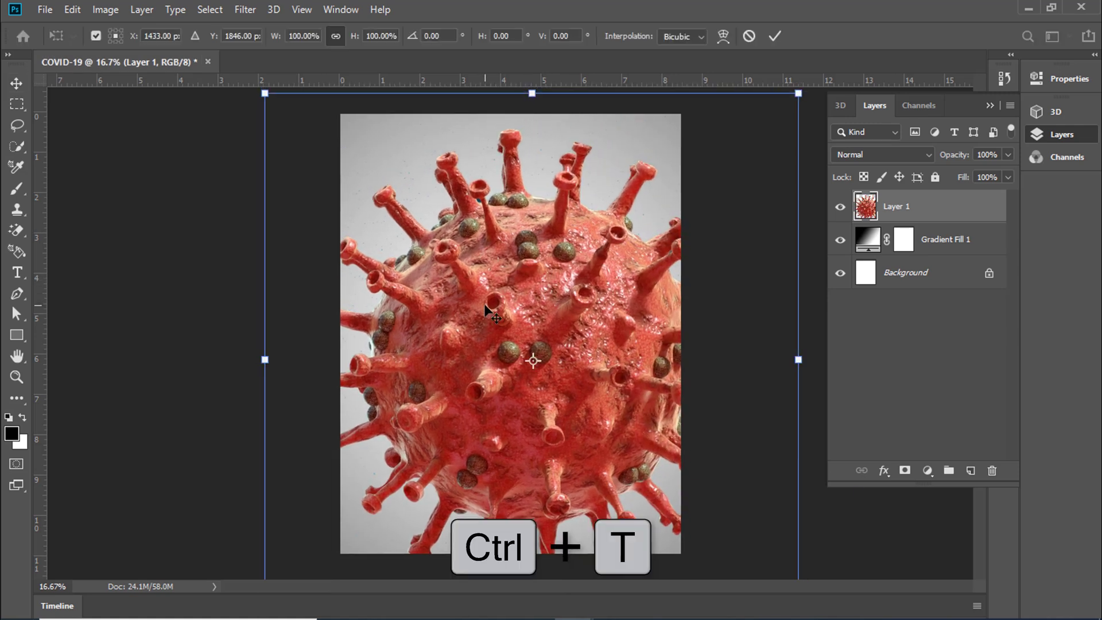
{"action": "key", "text": "ctrl+minus"}
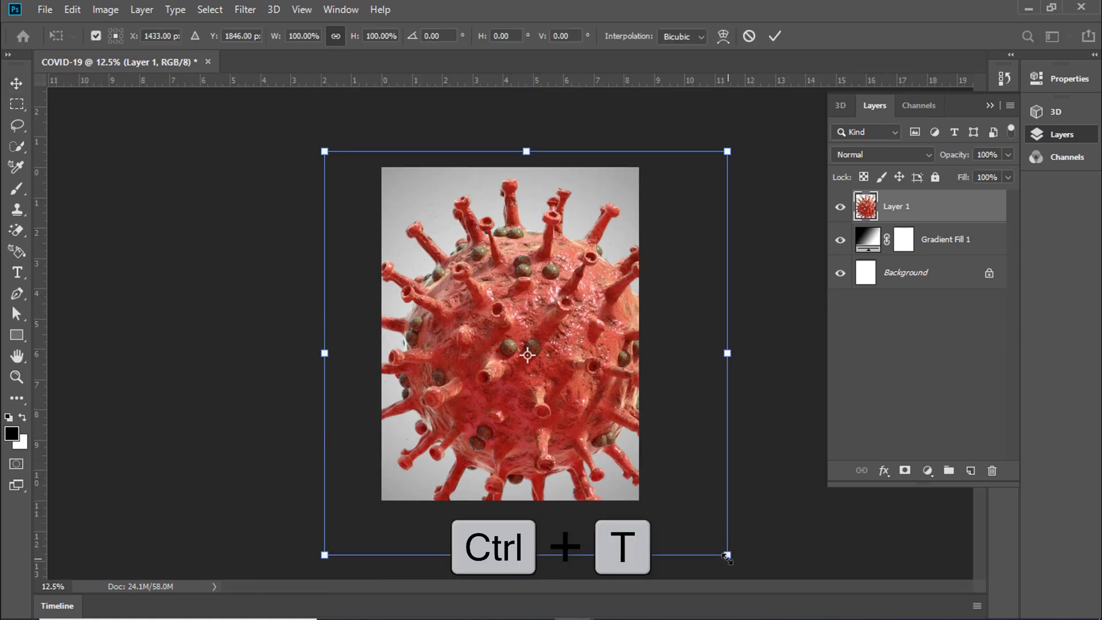
{"action": "left_click_drag", "start_coordinate": [720, 549], "coordinate": [610, 437]}
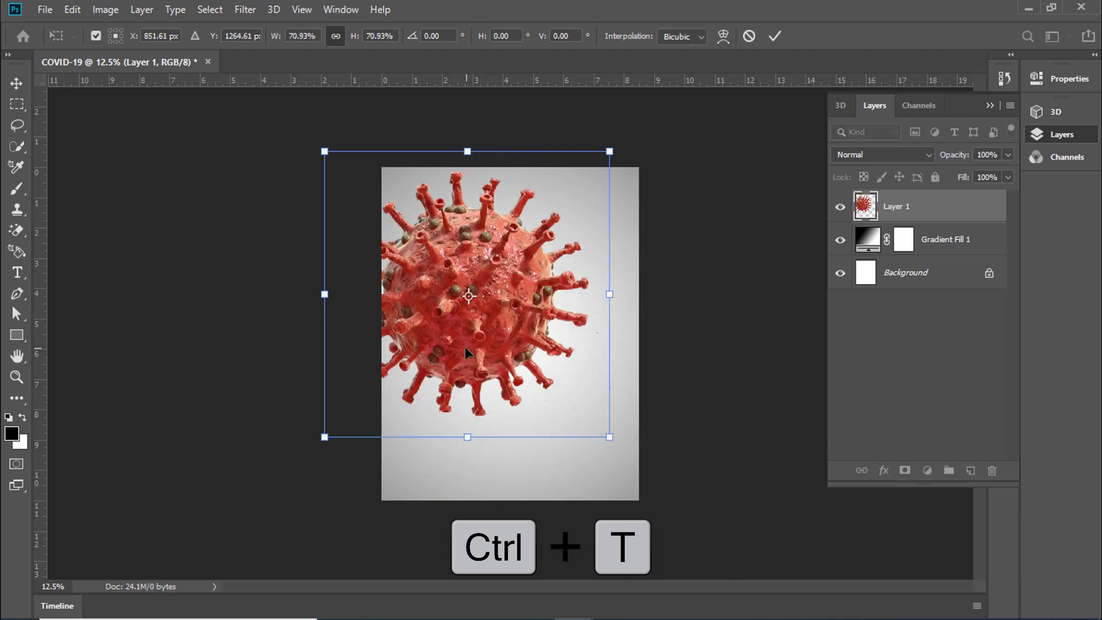
{"action": "left_click_drag", "start_coordinate": [467, 349], "coordinate": [512, 393]}
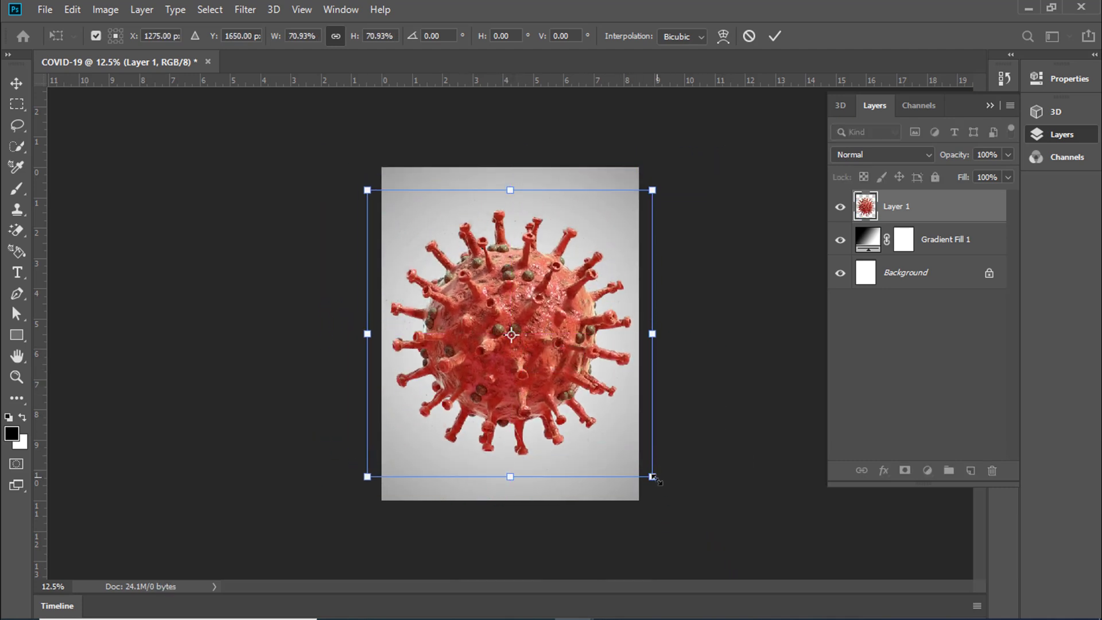
{"action": "left_click_drag", "start_coordinate": [652, 476], "coordinate": [600, 423]}
{"action": "left_click_drag", "start_coordinate": [477, 364], "coordinate": [505, 389]}
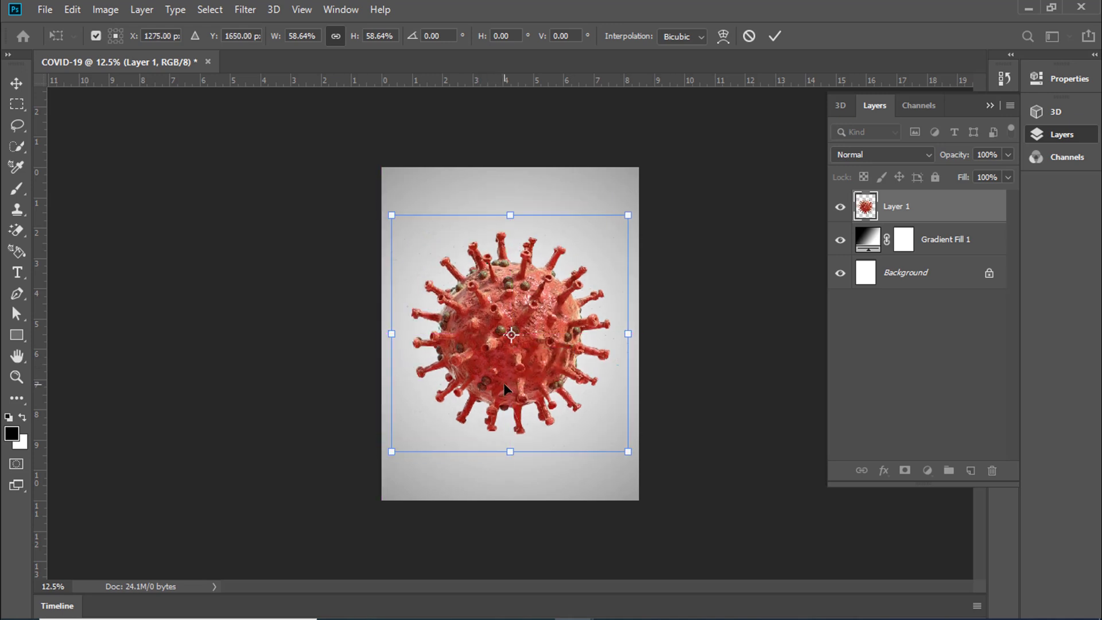
{"action": "scroll", "coordinate": [505, 388], "scroll_direction": "up", "scroll_amount": 1}
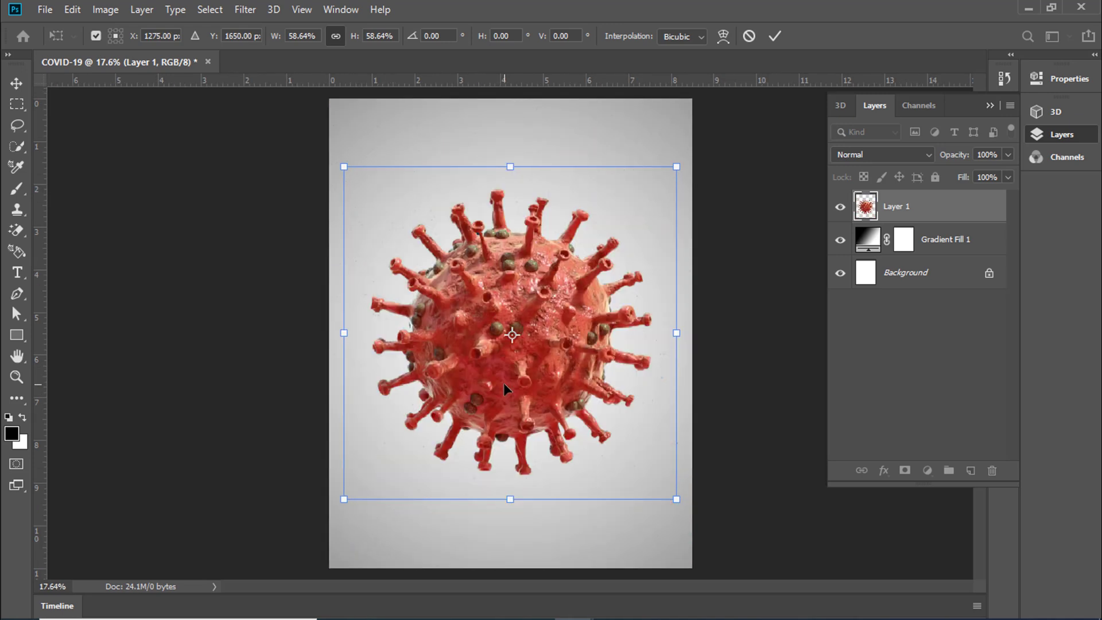
{"action": "key", "text": "ctrl+plus"}
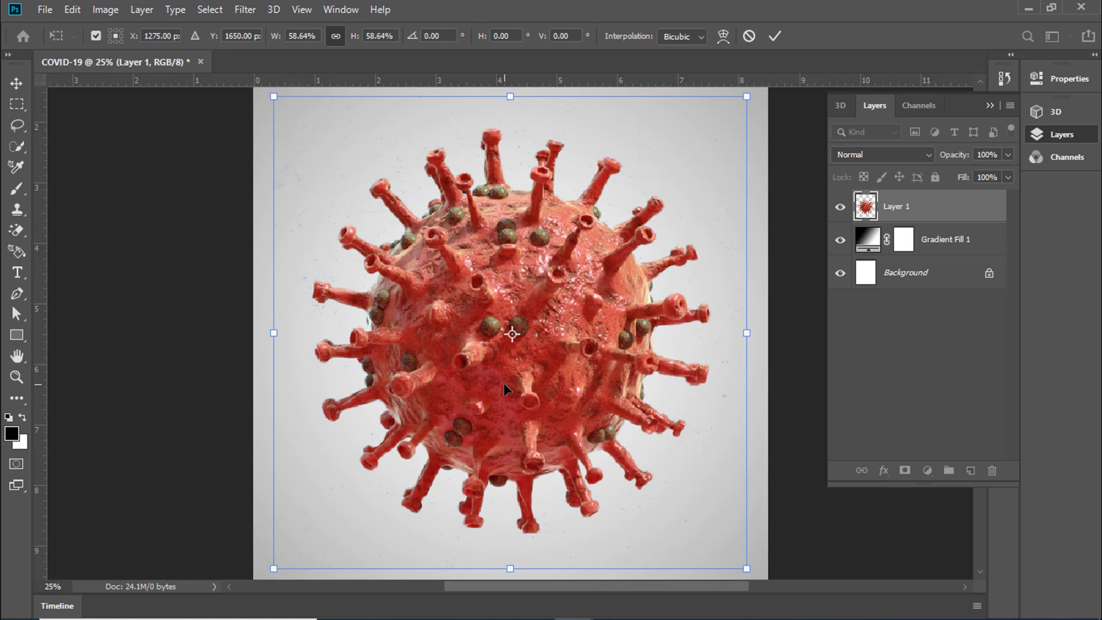
{"action": "key", "text": "ctrl+minus"}
{"action": "key", "text": "Return"}
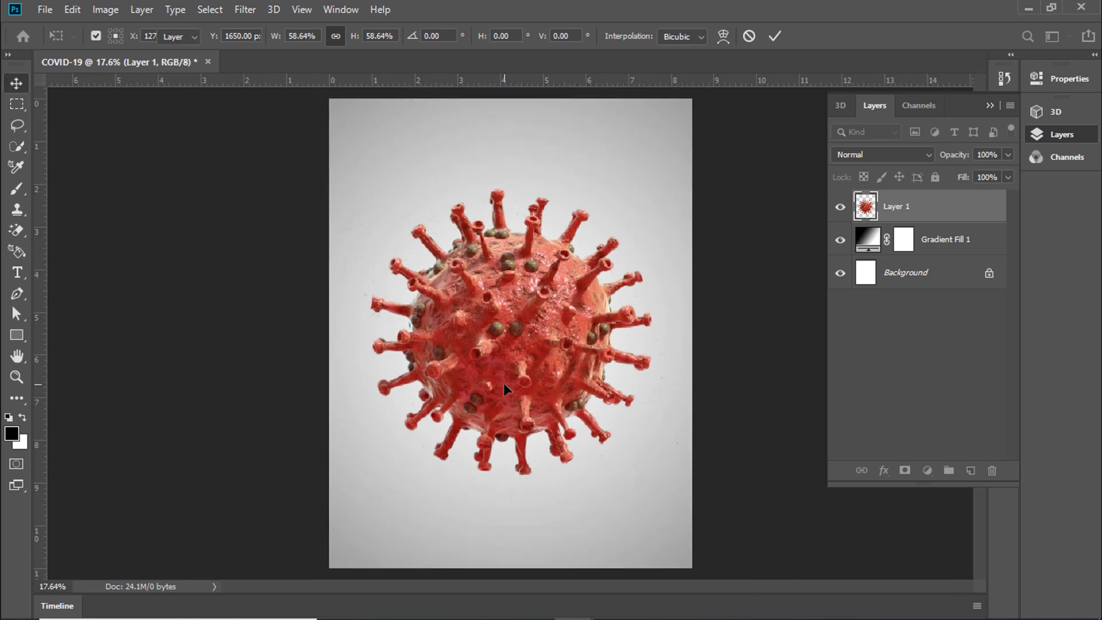
Step: Rename Layer 1 to COVID19 and make two copies of it
{"action": "double_click", "coordinate": [894, 209]}
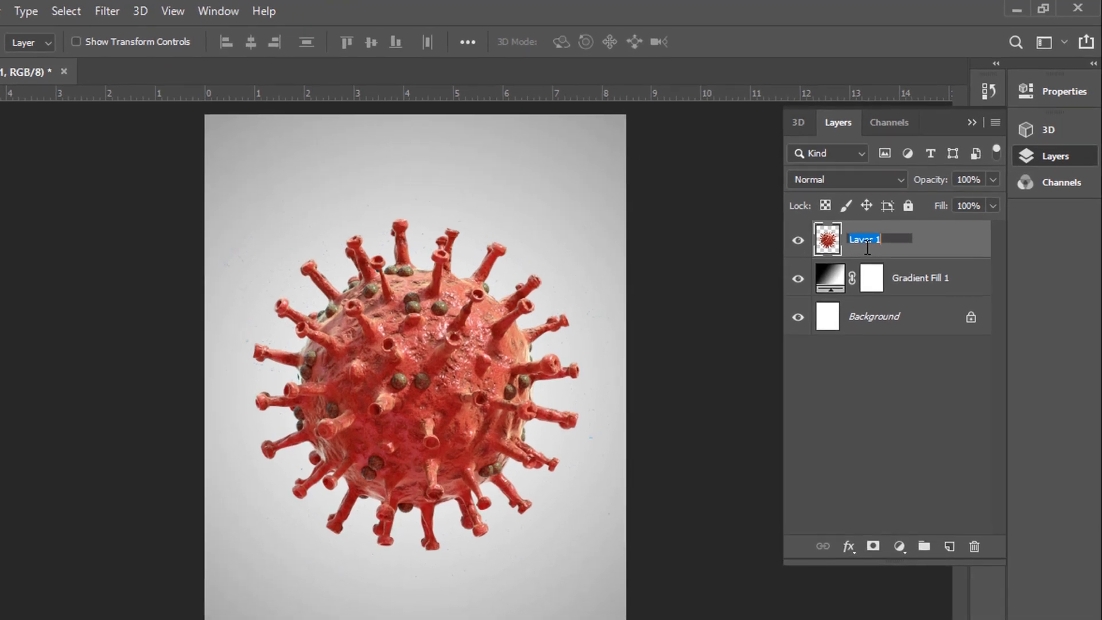
{"action": "type", "text": "c"}
{"action": "left_click", "coordinate": [927, 248]}
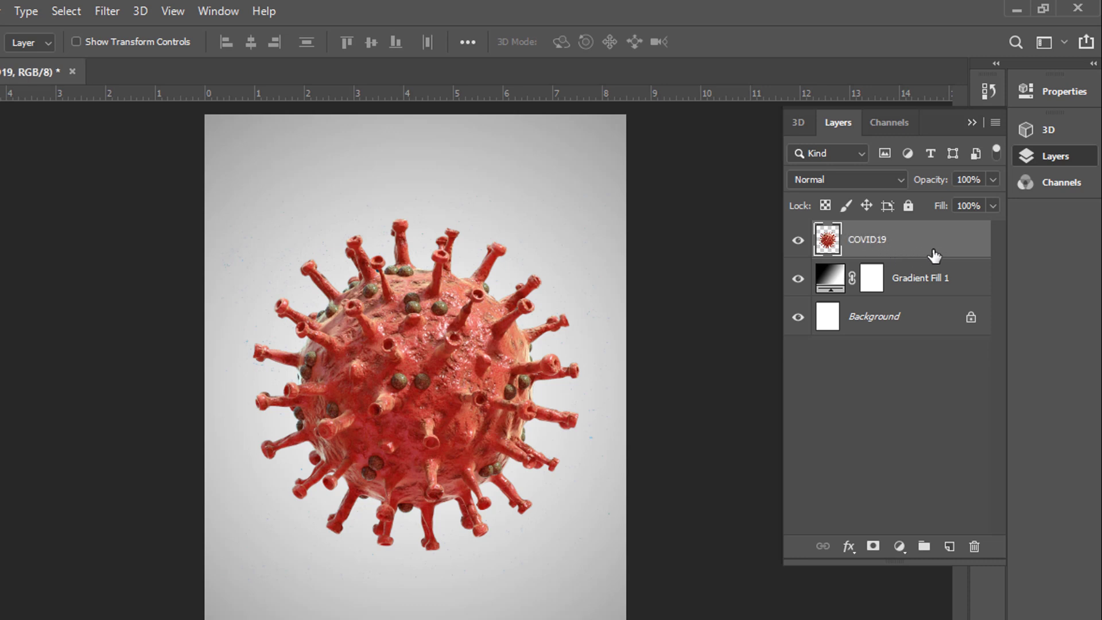
{"action": "key", "text": "ctrl+j"}
{"action": "key", "text": "ctrl+j"}
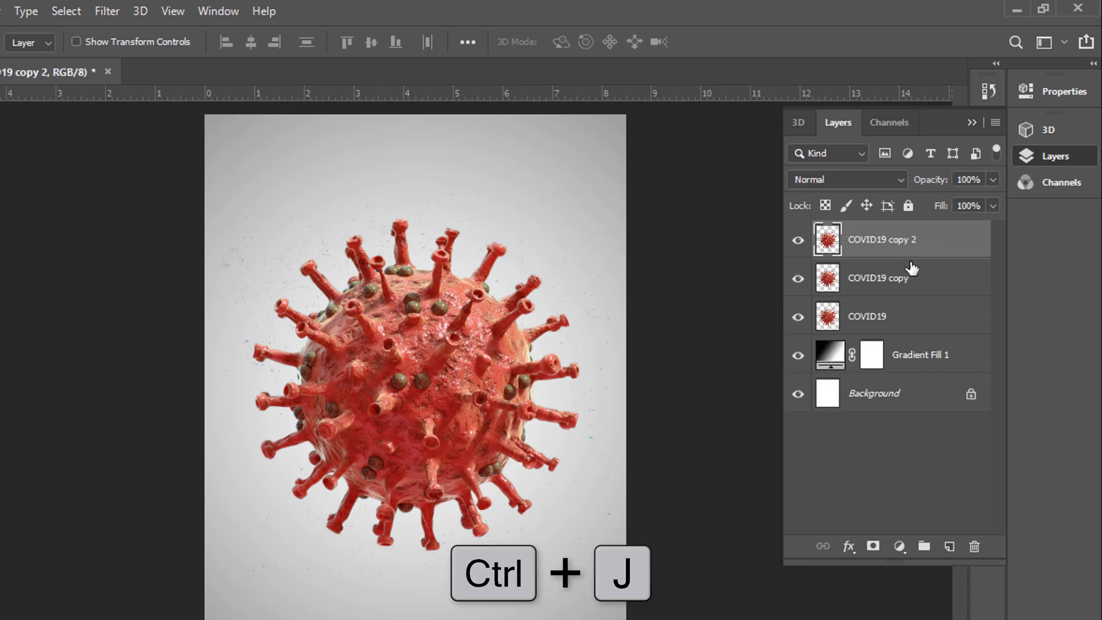
Step: Name the three virus layers COVID19 CUT, COVID19 FULL PICTURE and COVID19 EFFECT
{"action": "double_click", "coordinate": [872, 315]}
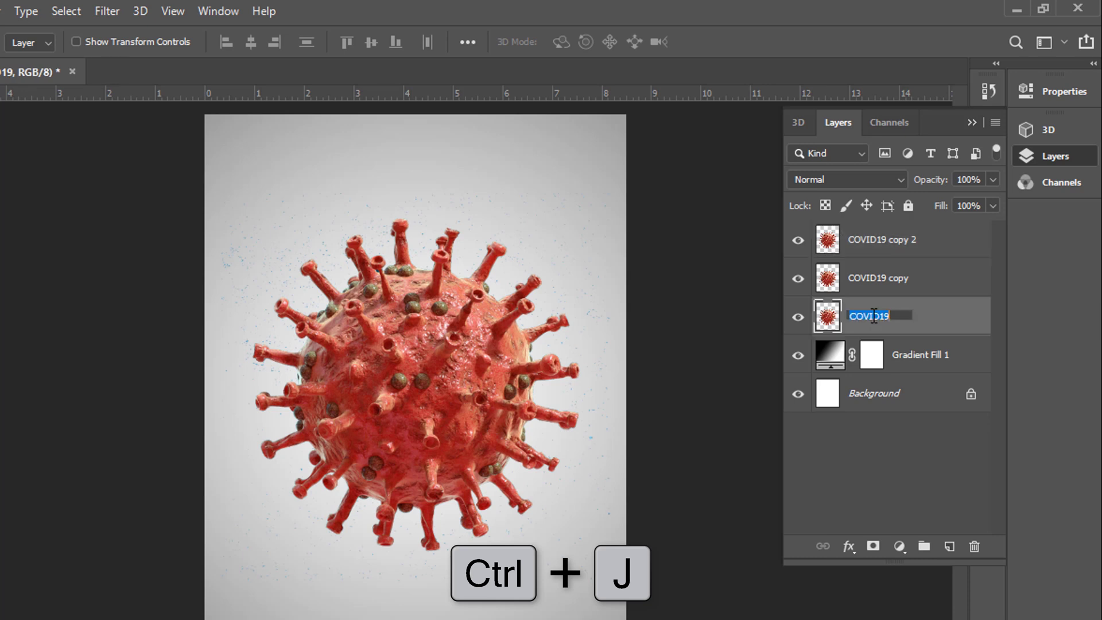
{"action": "left_click", "coordinate": [899, 311]}
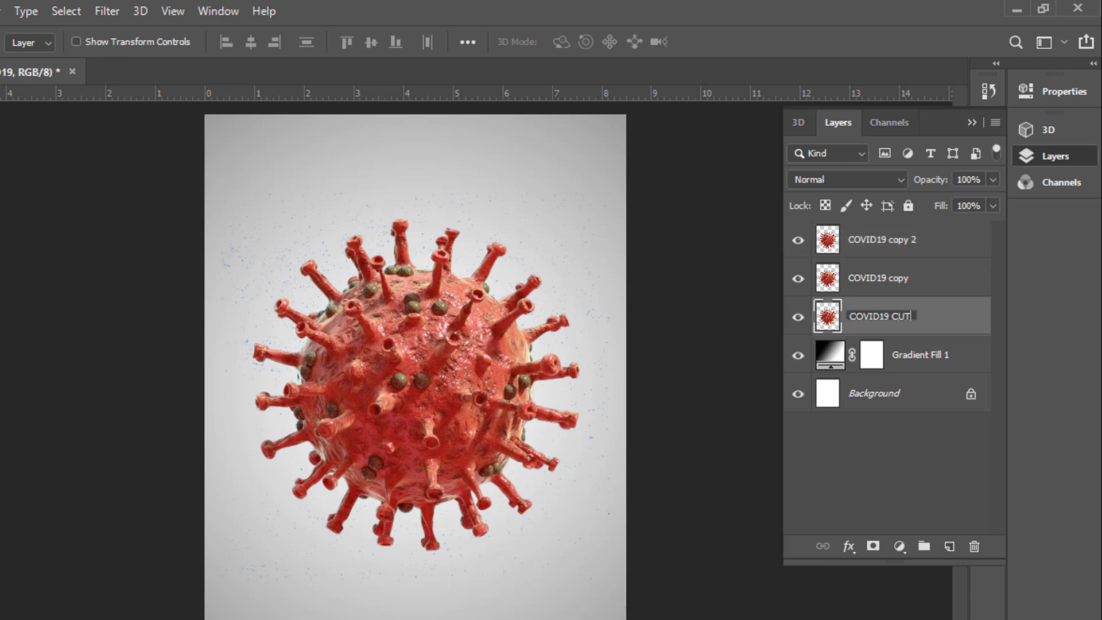
{"action": "double_click", "coordinate": [910, 279]}
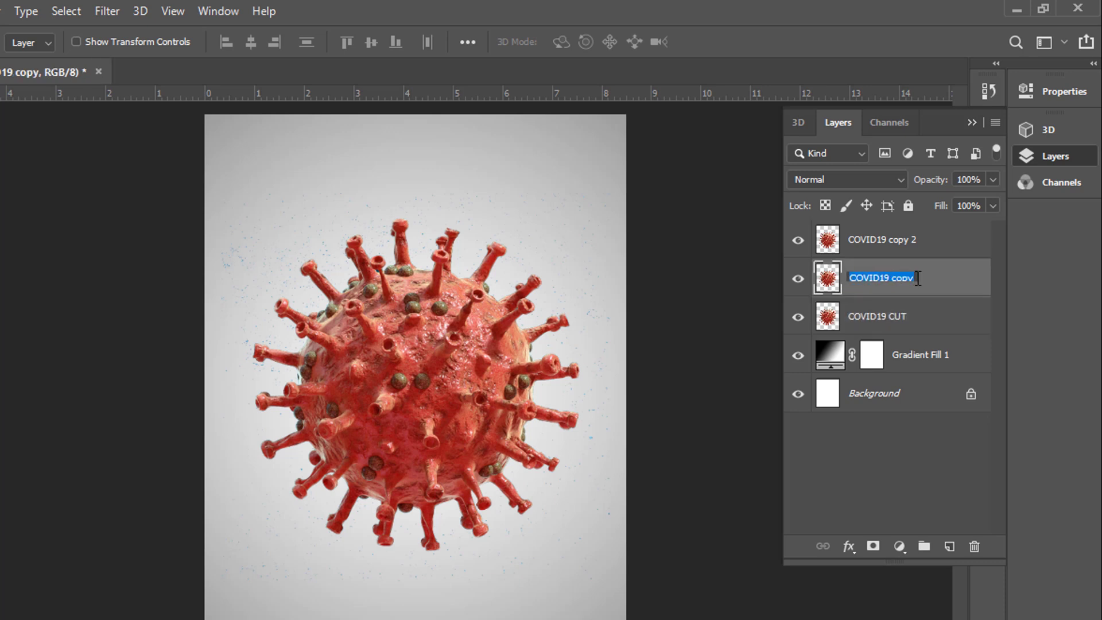
{"action": "left_click", "coordinate": [918, 278]}
{"action": "key", "text": "BackSpace"}
{"action": "key", "text": "BackSpace"}
{"action": "key", "text": "BackSpace"}
{"action": "double_click", "coordinate": [907, 240]}
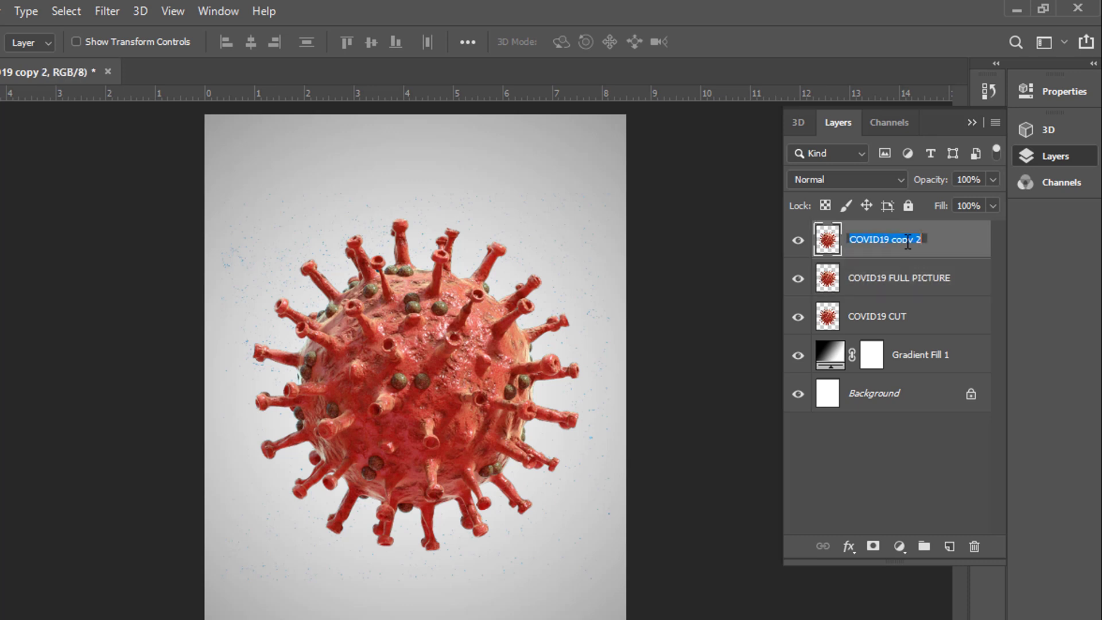
{"action": "left_click", "coordinate": [920, 239]}
{"action": "key", "text": "BackSpace"}
{"action": "key", "text": "BackSpace"}
{"action": "key", "text": "BackSpace"}
{"action": "key", "text": "Return"}
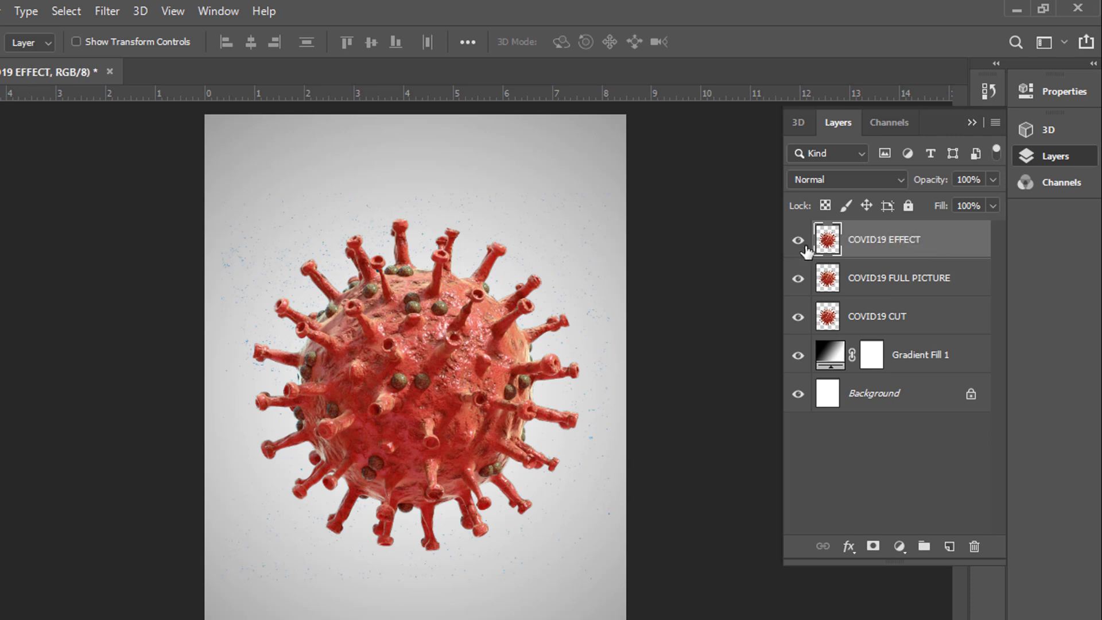
Step: Hide COVID19 EFFECT and COVID19 FULL PICTURE, then select COVID19 CUT
{"action": "left_click", "coordinate": [798, 247]}
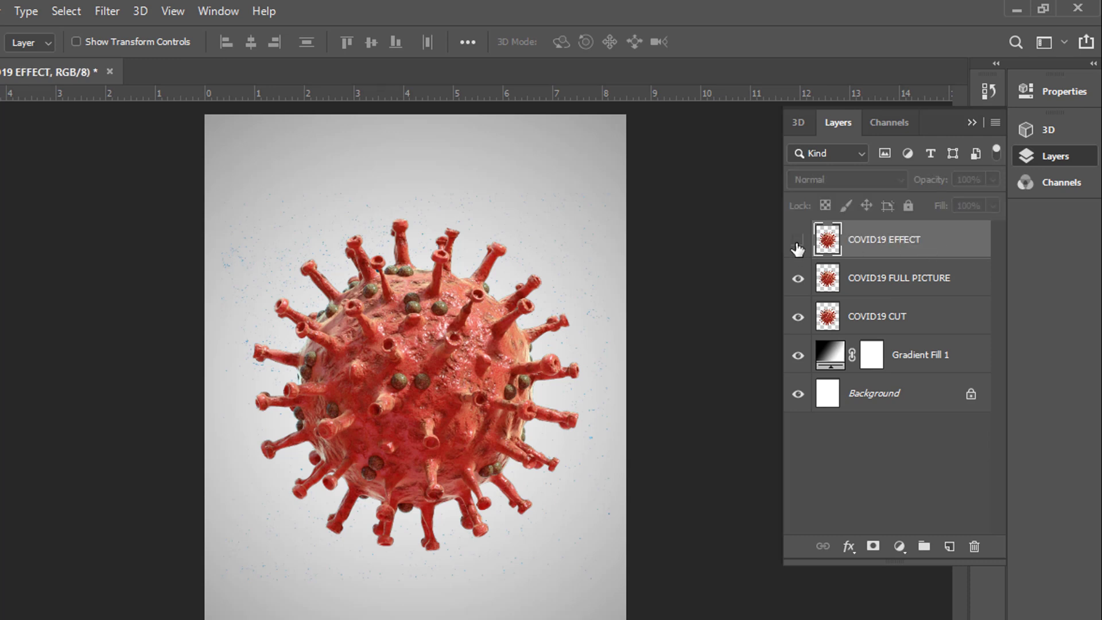
{"action": "left_click", "coordinate": [797, 282]}
{"action": "left_click", "coordinate": [892, 325]}
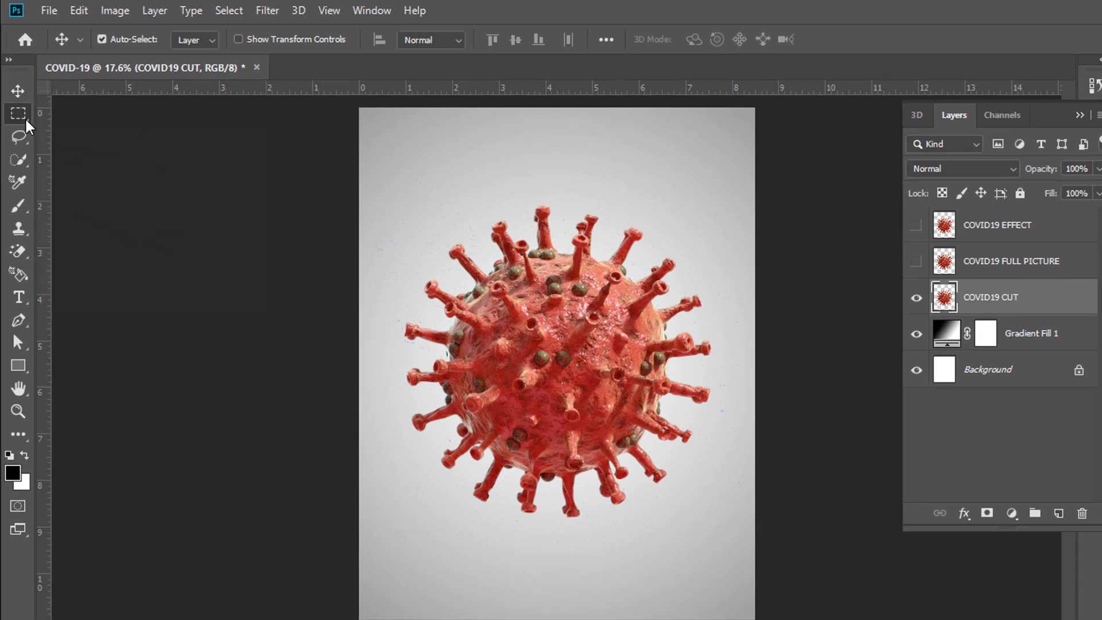
Step: Select the virus's left half with the Rectangular Marquee, delete it, and deselect
{"action": "left_click_drag", "start_coordinate": [25, 117], "coordinate": [186, 112]}
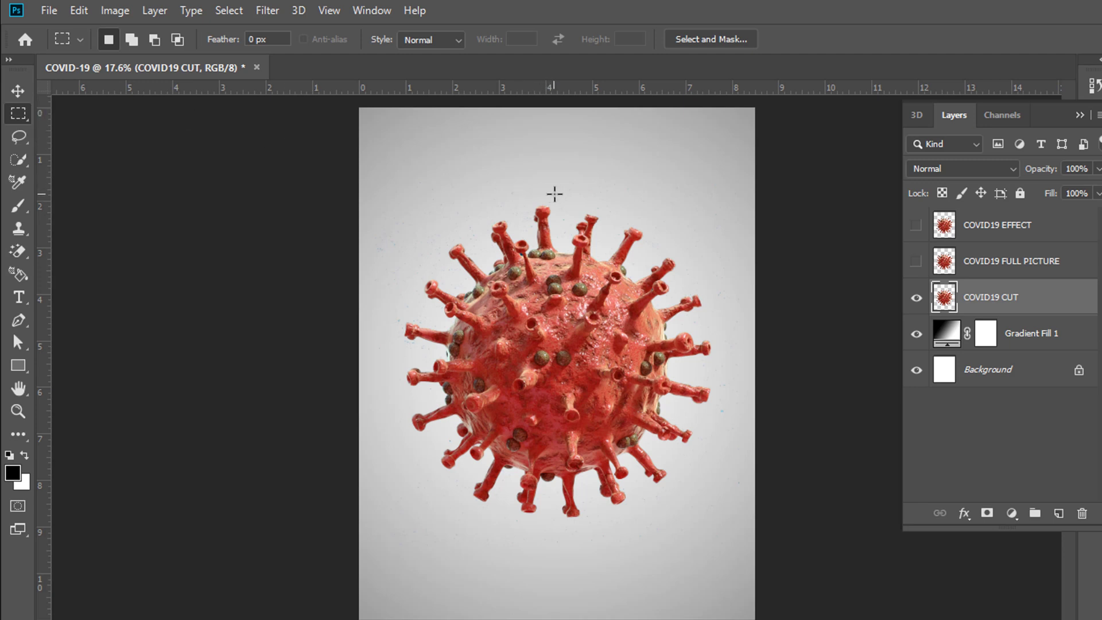
{"action": "left_click_drag", "start_coordinate": [561, 190], "coordinate": [398, 517]}
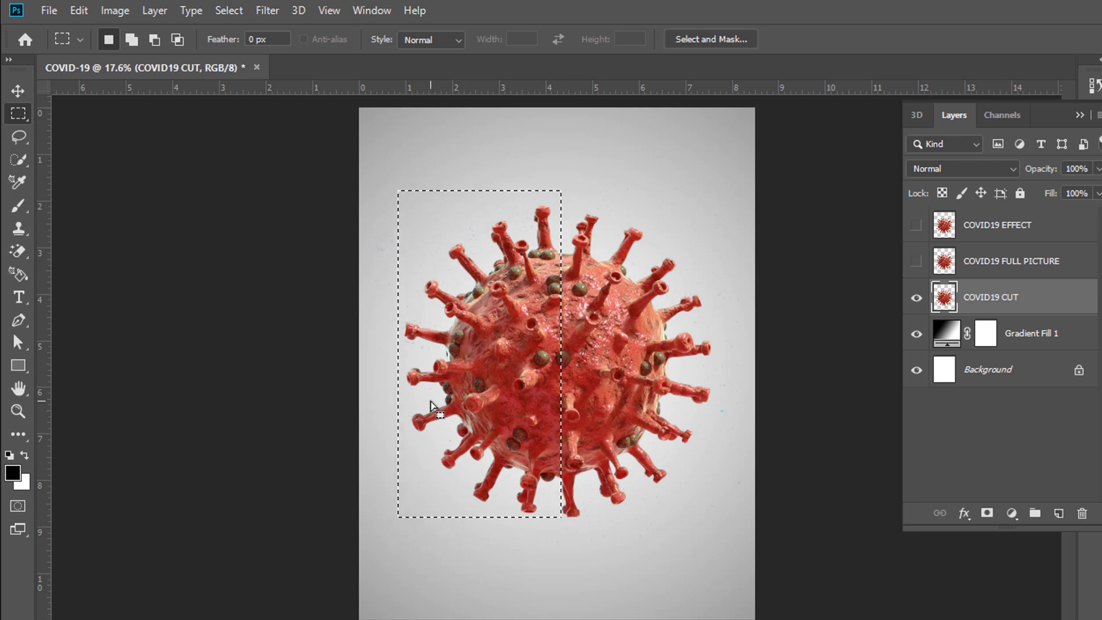
{"action": "key", "text": "Delete"}
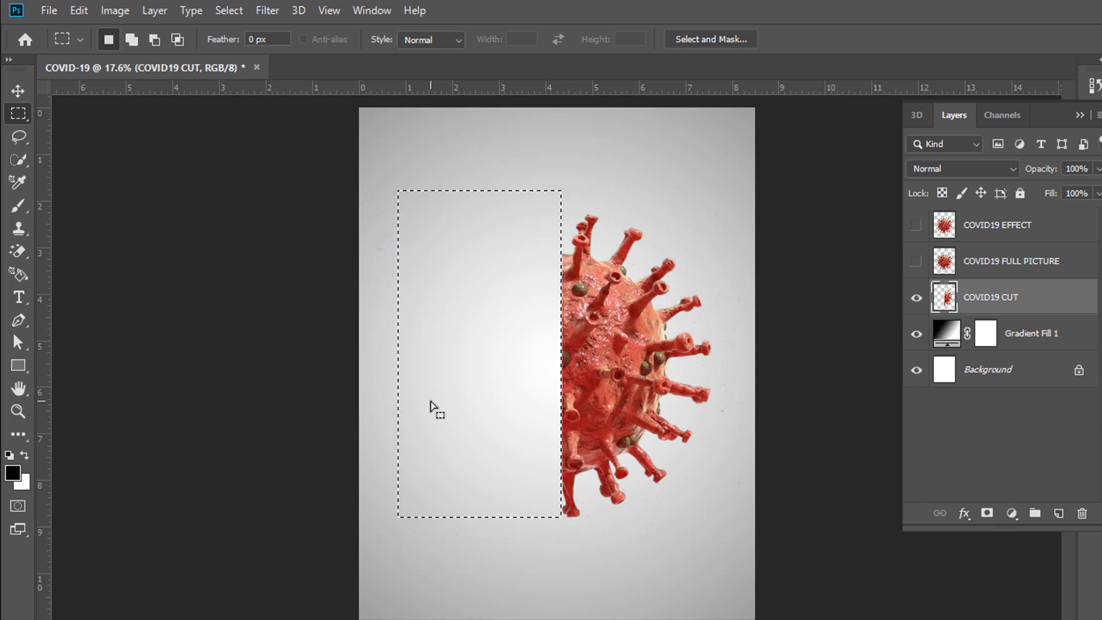
{"action": "scroll", "coordinate": [430, 404], "scroll_direction": "up", "scroll_amount": 1}
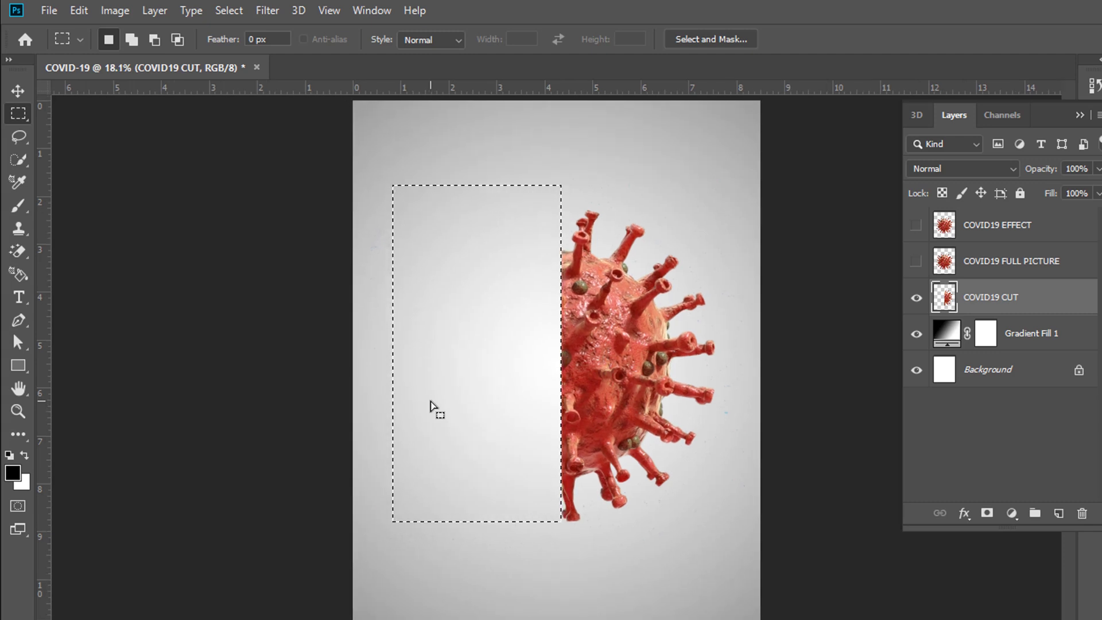
{"action": "key", "text": "ctrl+d"}
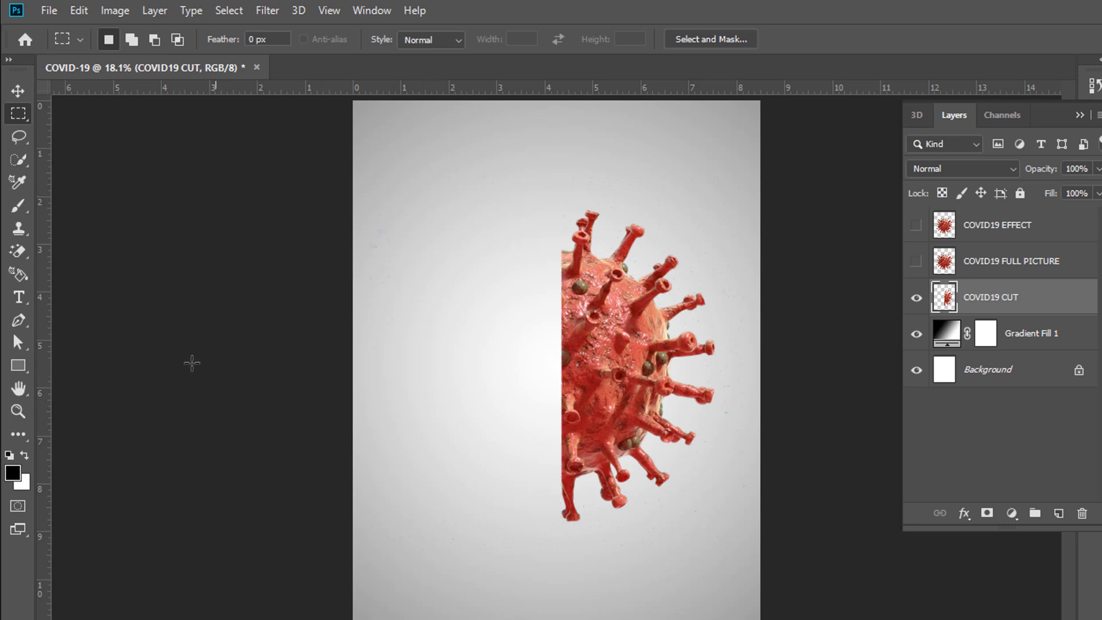
Step: Add black, left-aligned 60 pt Franklin Gothic Heavy text 'CO', 'RO', 'NA' on three lines beside the virus
{"action": "left_click", "coordinate": [19, 297]}
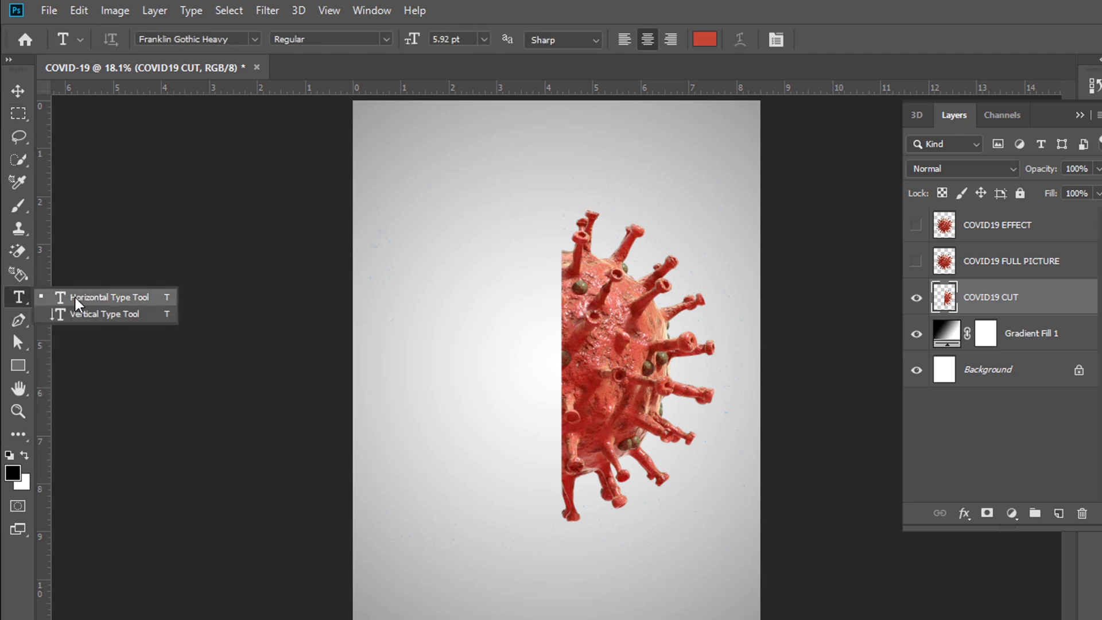
{"action": "left_click", "coordinate": [129, 300]}
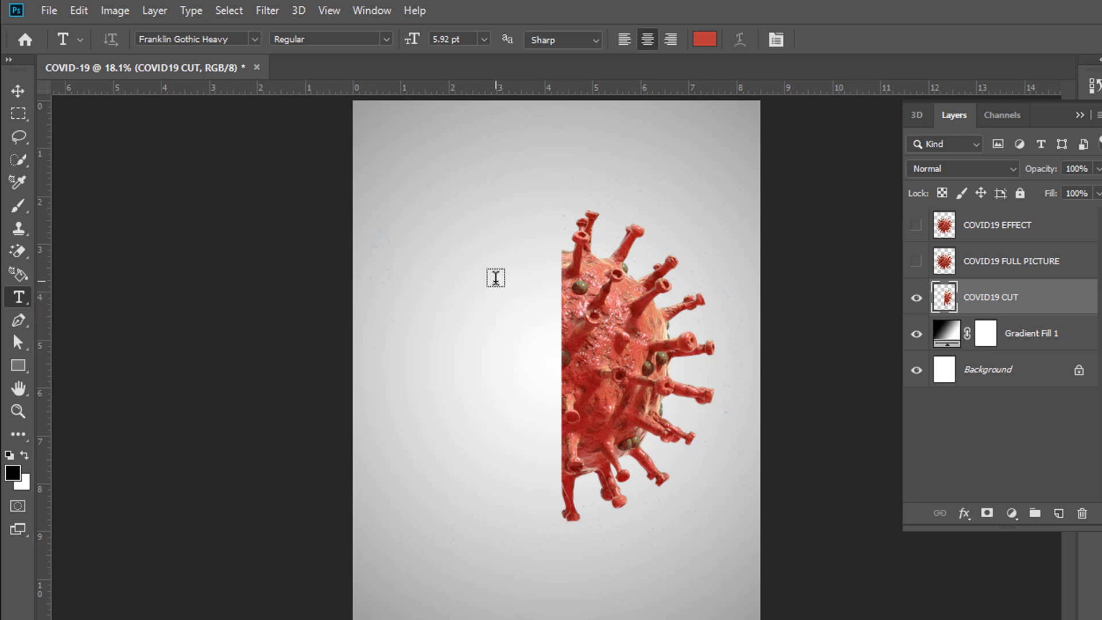
{"action": "key", "text": "d"}
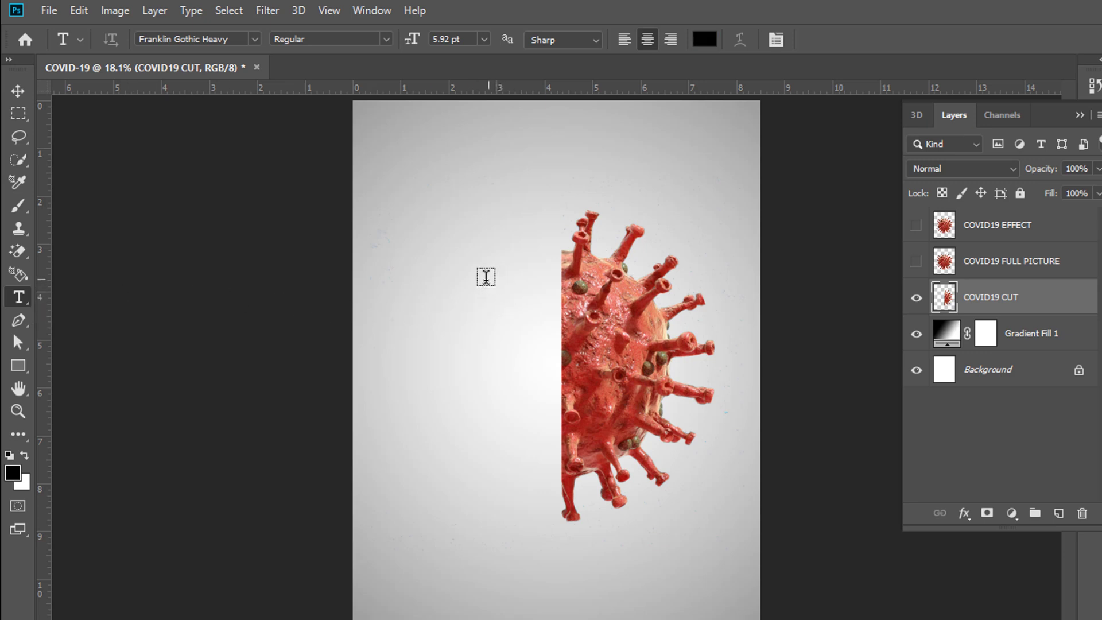
{"action": "left_click", "coordinate": [474, 279]}
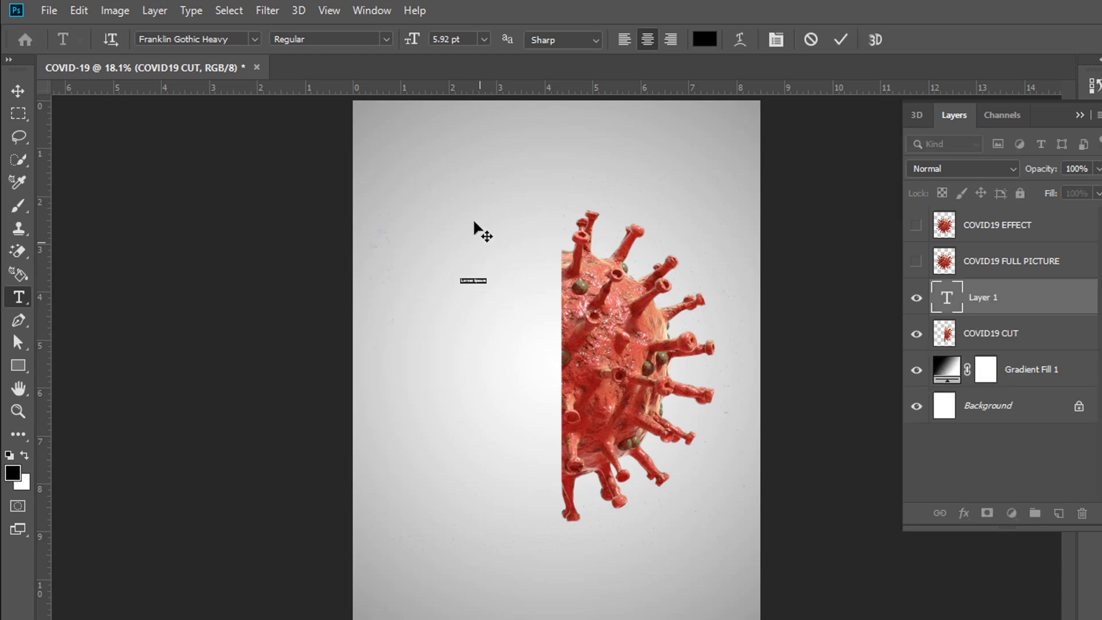
{"action": "left_click", "coordinate": [484, 39]}
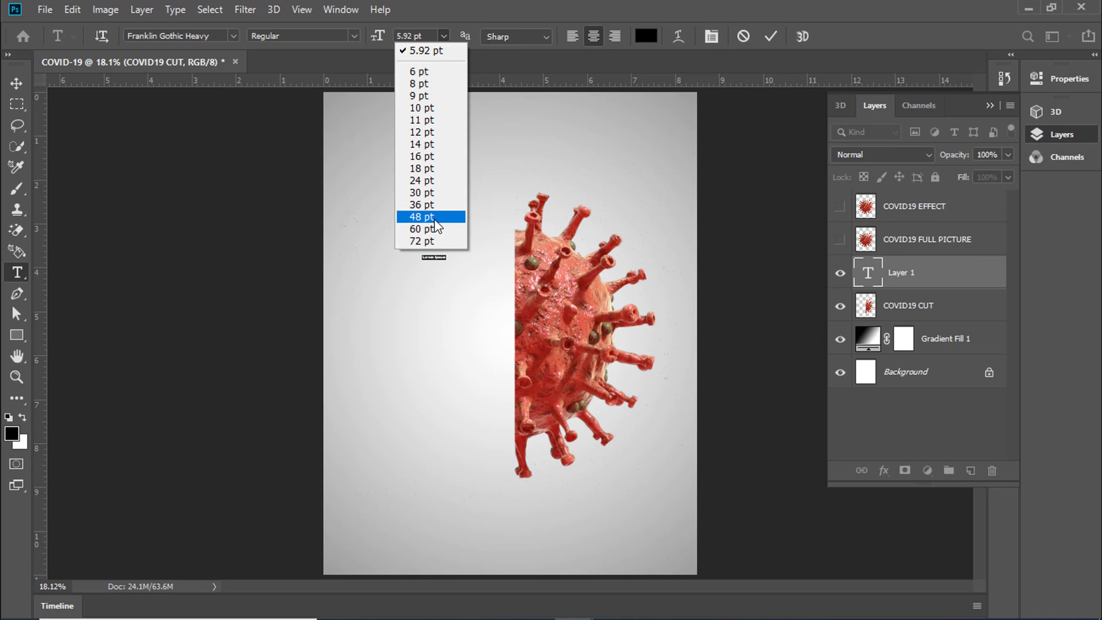
{"action": "left_click", "coordinate": [435, 218]}
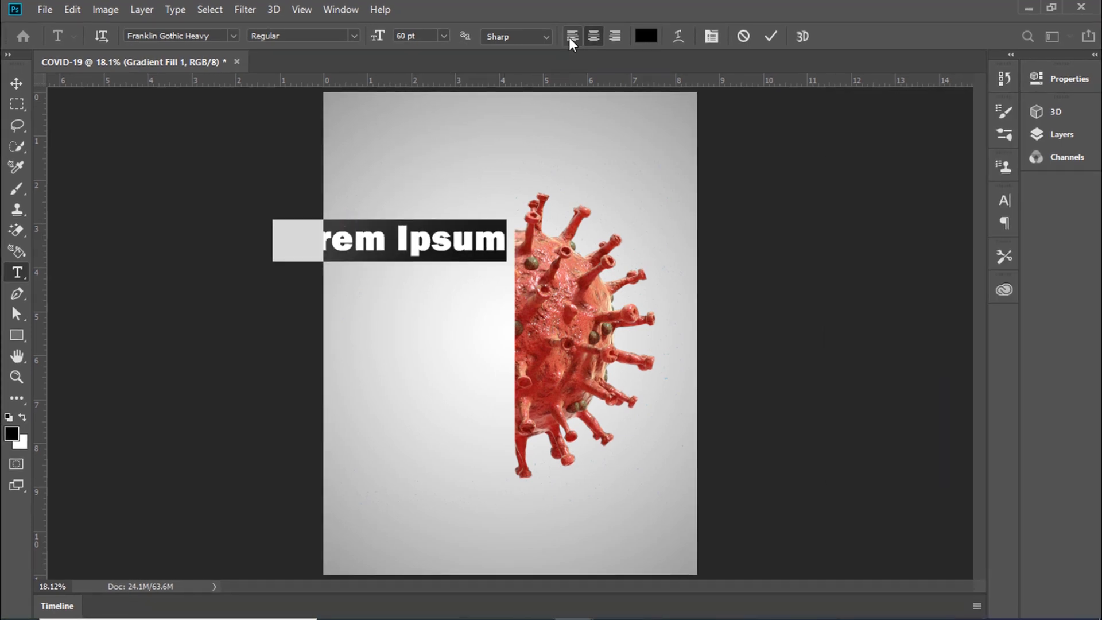
{"action": "left_click", "coordinate": [572, 37]}
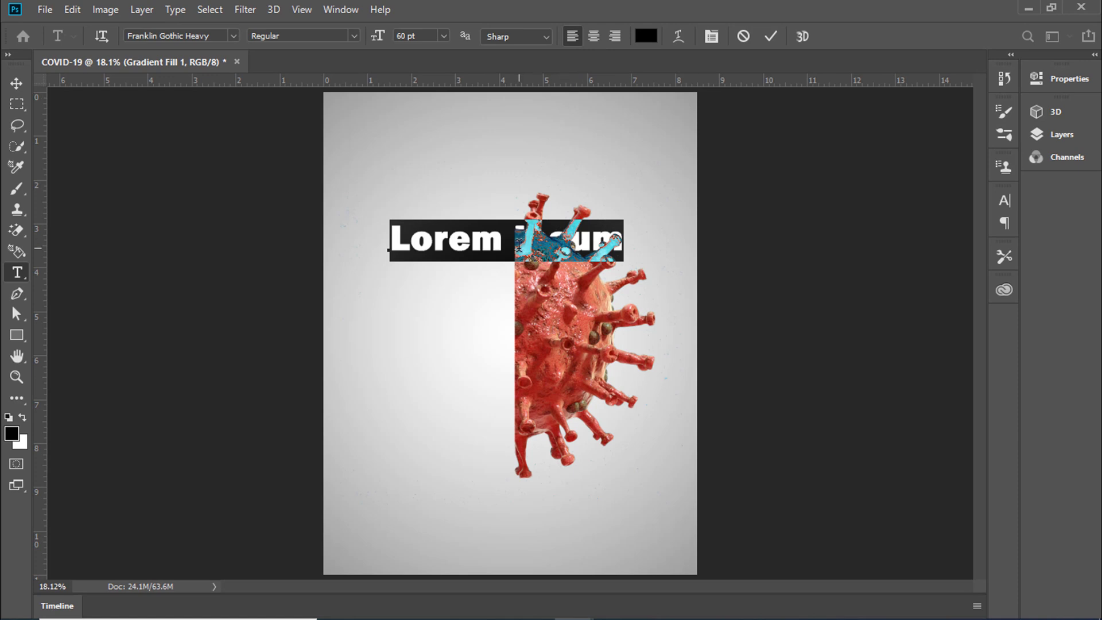
{"action": "type", "text": "CO "}
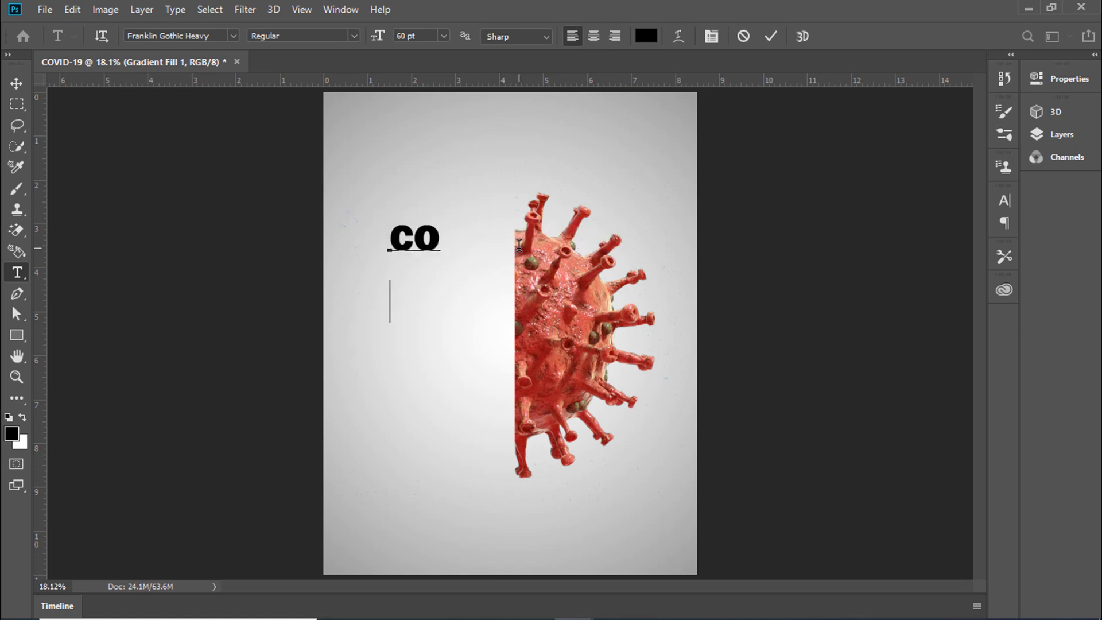
{"action": "type", "text": "RO "}
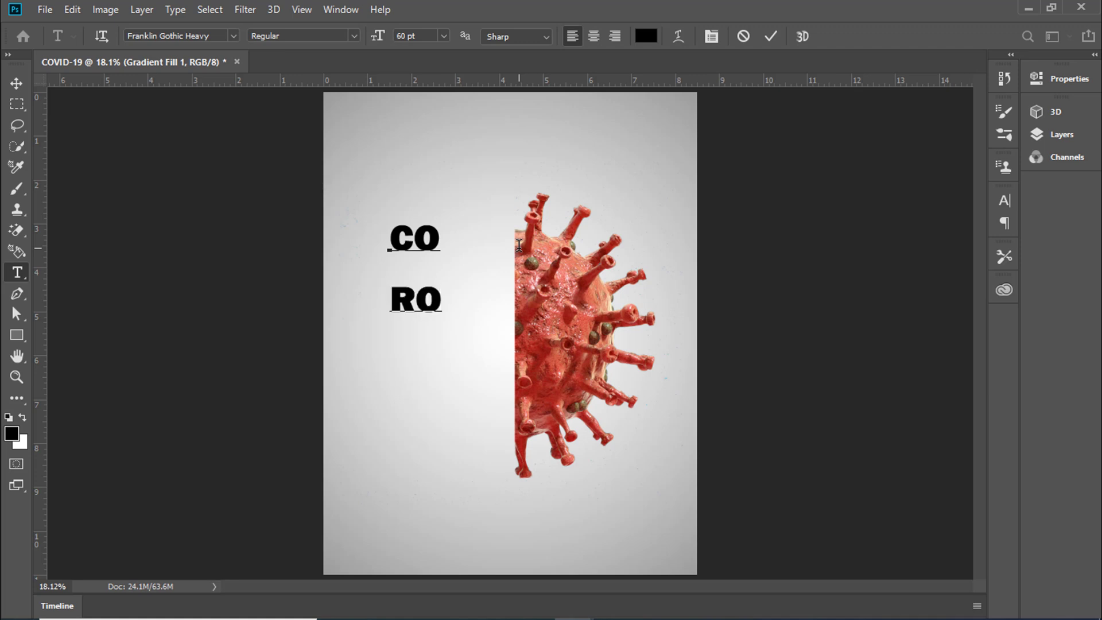
{"action": "type", "text": "NA"}
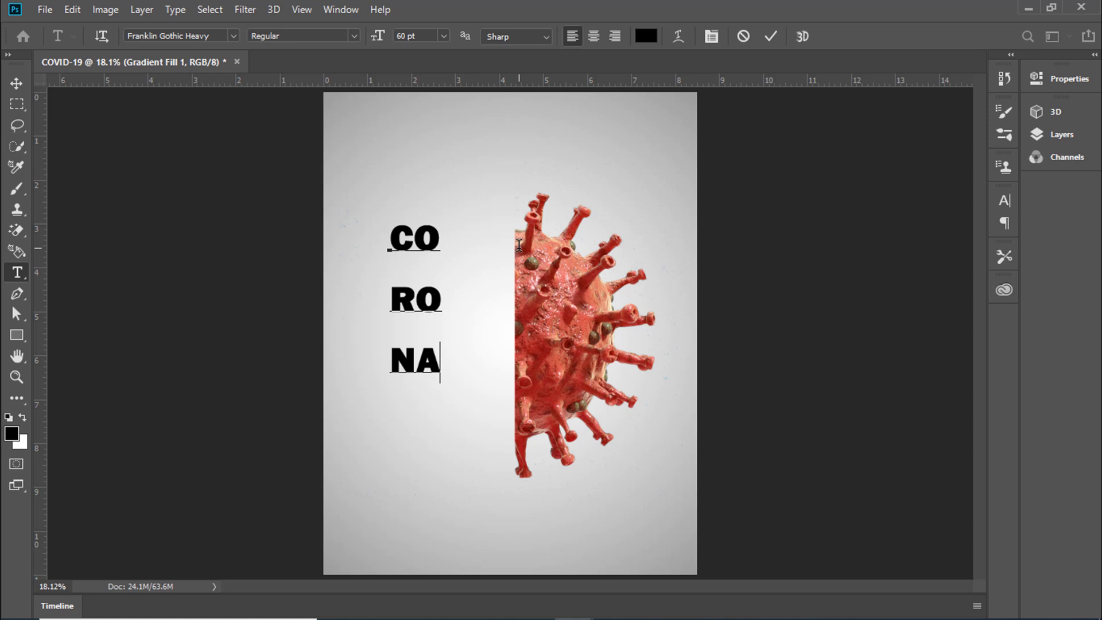
{"action": "left_click", "coordinate": [338, 12]}
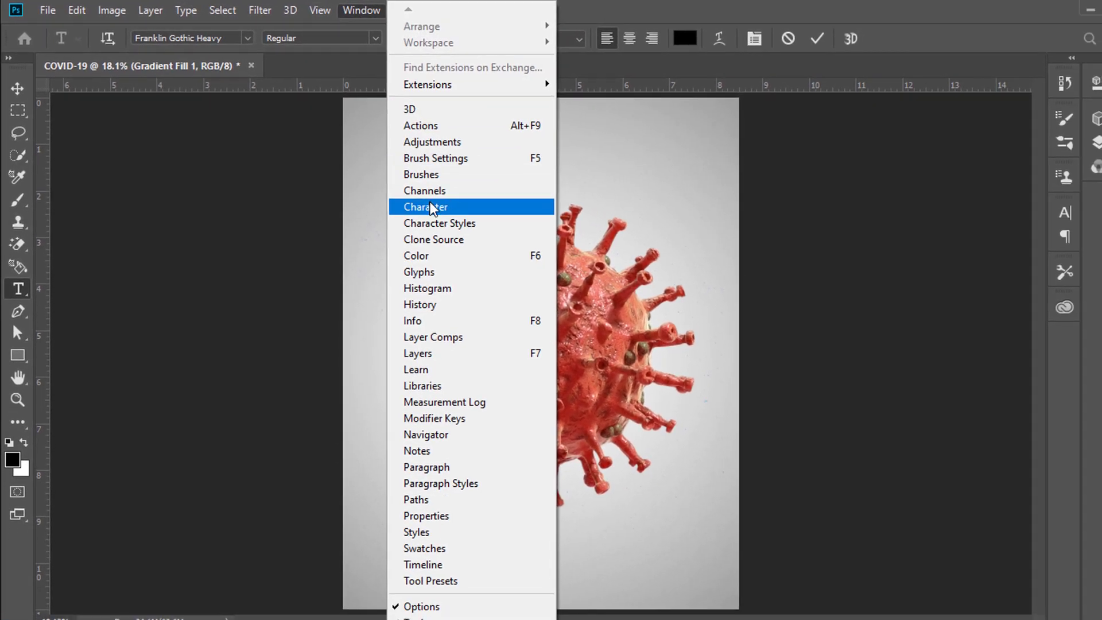
Step: Select all the CO/RO/NA text and reduce its leading from 100 pt to 55 pt
{"action": "left_click", "coordinate": [432, 208]}
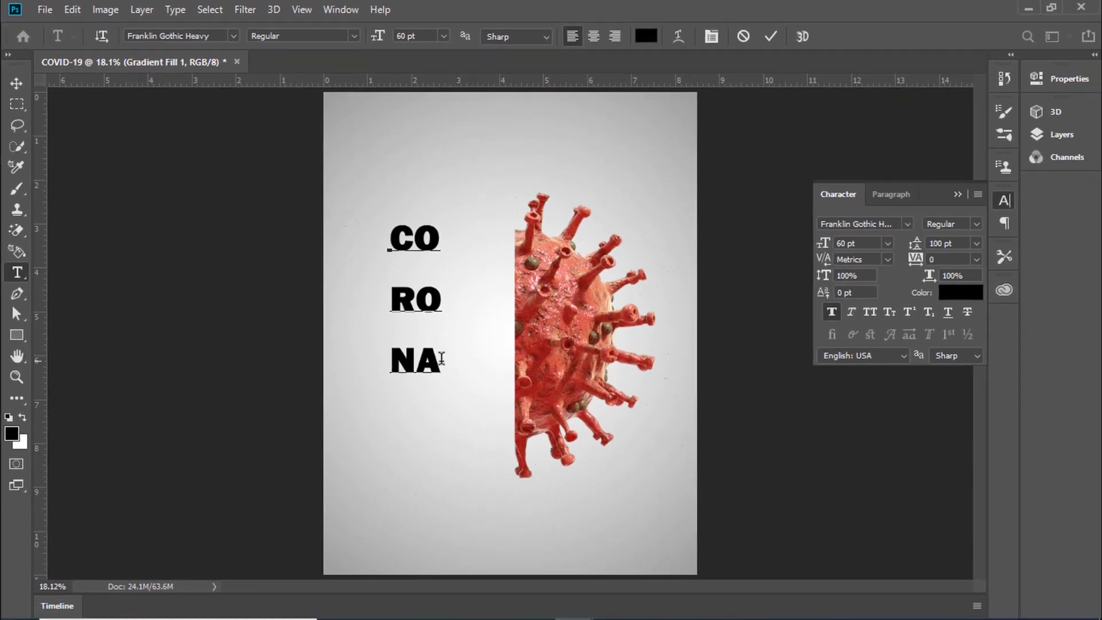
{"action": "left_click_drag", "start_coordinate": [442, 359], "coordinate": [391, 244]}
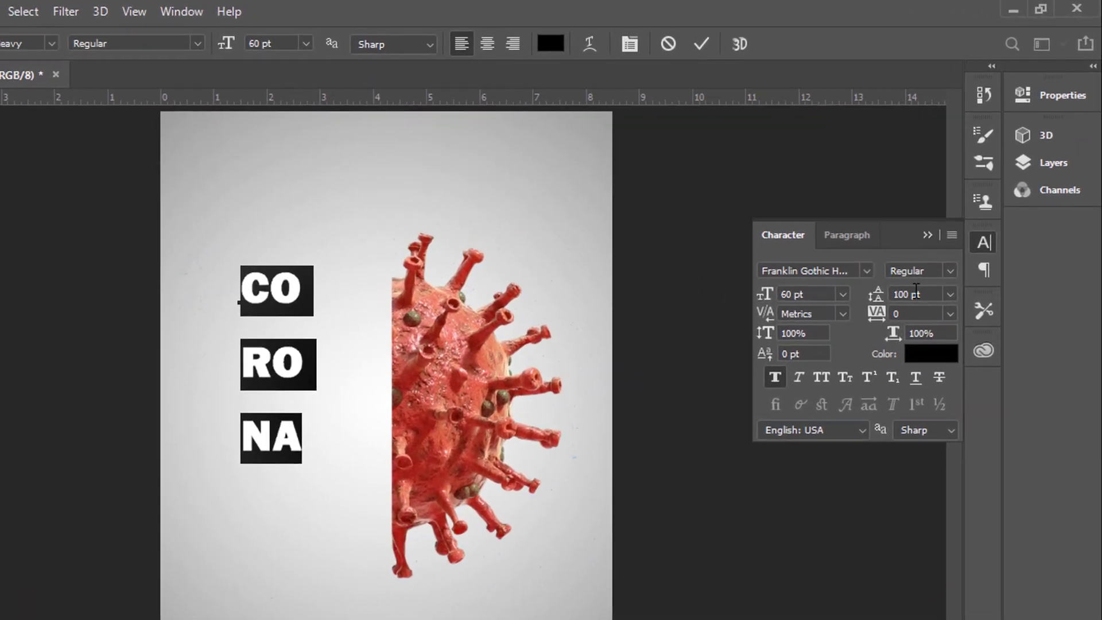
{"action": "left_click", "coordinate": [915, 293]}
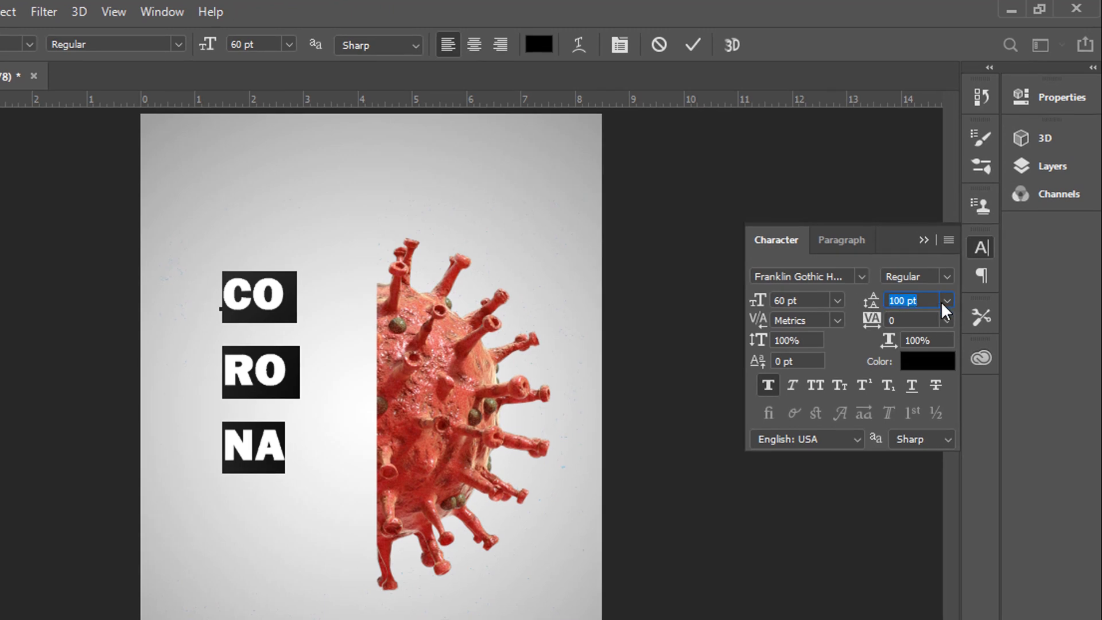
{"action": "key", "text": "Down"}
{"action": "key", "text": "Down"}
{"action": "key", "text": "Down"}
{"action": "key", "text": "Down"}
{"action": "key", "text": "Down"}
{"action": "key", "text": "Down"}
{"action": "key", "text": "Down"}
{"action": "key", "text": "Down"}
{"action": "key", "text": "Down"}
{"action": "key", "text": "Down"}
{"action": "key", "text": "Down"}
{"action": "key", "text": "Down"}
{"action": "key", "text": "Down"}
{"action": "key", "text": "Down"}
{"action": "key", "text": "Down"}
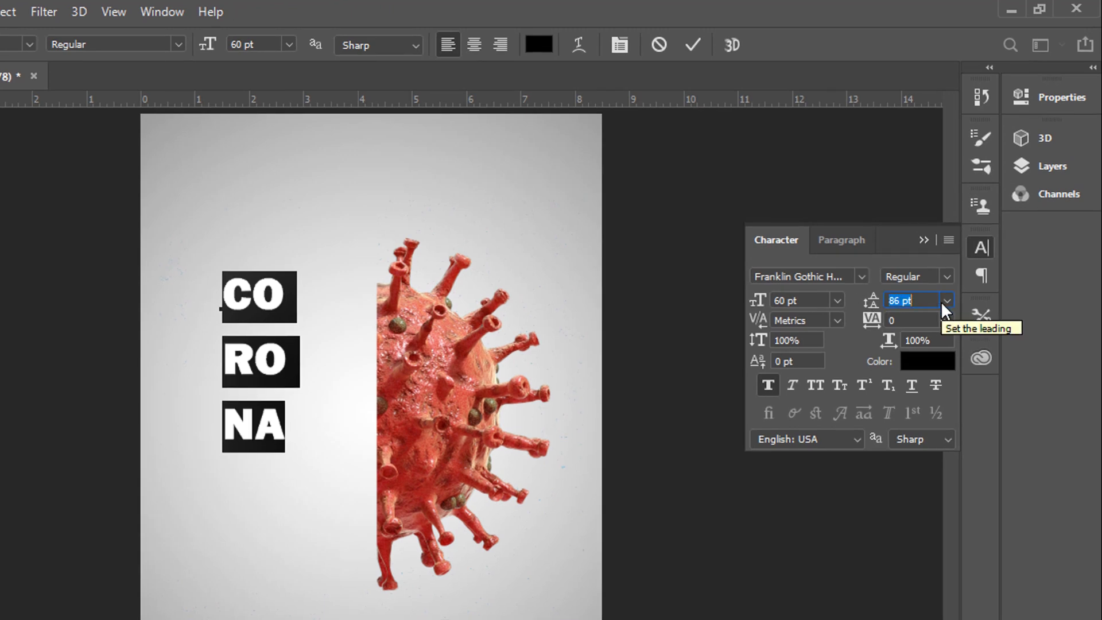
{"action": "key", "text": "Down"}
{"action": "key", "text": "Down"}
{"action": "key", "text": "Down"}
{"action": "key", "text": "Down"}
{"action": "key", "text": "Down"}
{"action": "key", "text": "Down"}
{"action": "key", "text": "Down"}
{"action": "key", "text": "Down"}
{"action": "key", "text": "Down"}
{"action": "key", "text": "Down"}
{"action": "key", "text": "Down"}
{"action": "key", "text": "Down"}
{"action": "key", "text": "Down"}
{"action": "key", "text": "Down"}
{"action": "key", "text": "Down"}
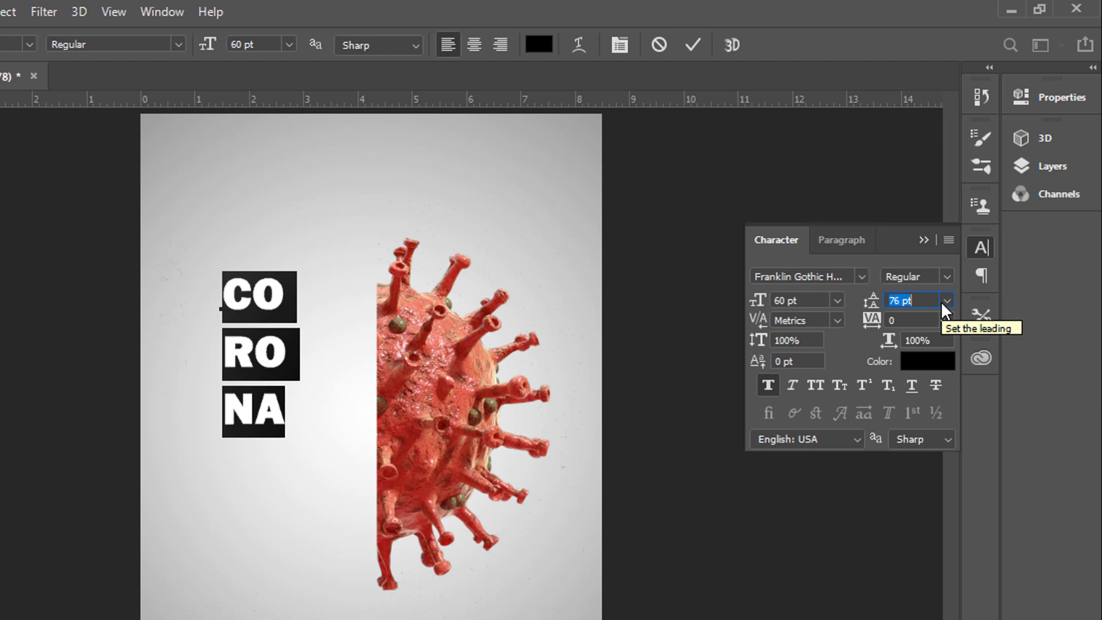
{"action": "key", "text": "Down"}
{"action": "key", "text": "Down"}
{"action": "key", "text": "Down"}
{"action": "key", "text": "Down"}
{"action": "key", "text": "Down"}
{"action": "key", "text": "Down"}
{"action": "key", "text": "Down"}
{"action": "key", "text": "Down"}
{"action": "key", "text": "Down"}
{"action": "key", "text": "Down"}
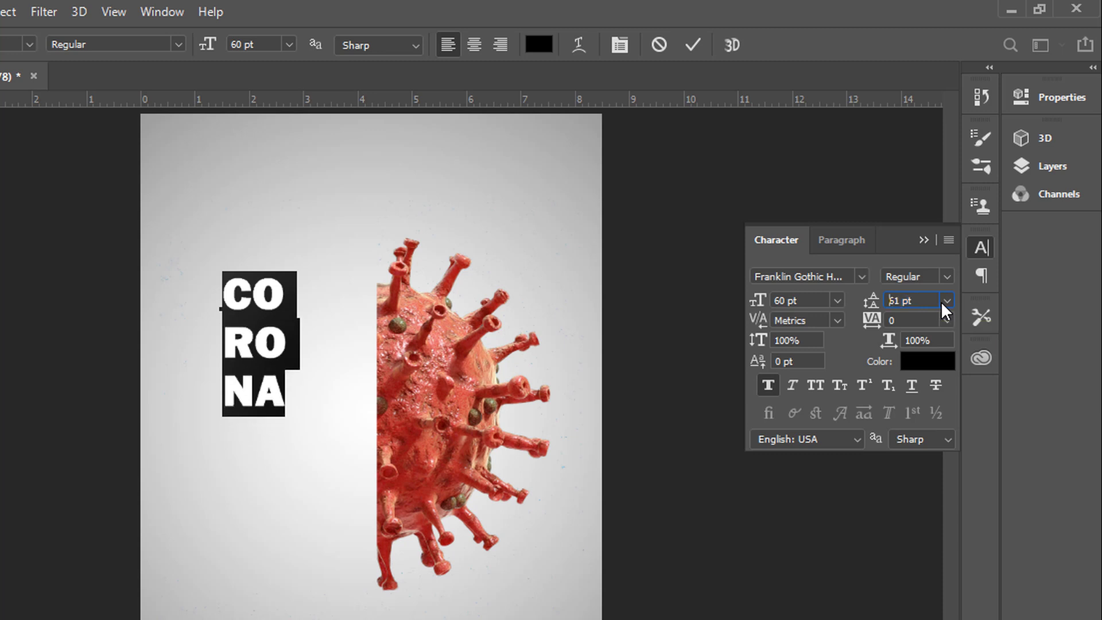
{"action": "key", "text": "Down"}
{"action": "key", "text": "Down"}
{"action": "key", "text": "Down"}
{"action": "key", "text": "Down"}
{"action": "key", "text": "Down"}
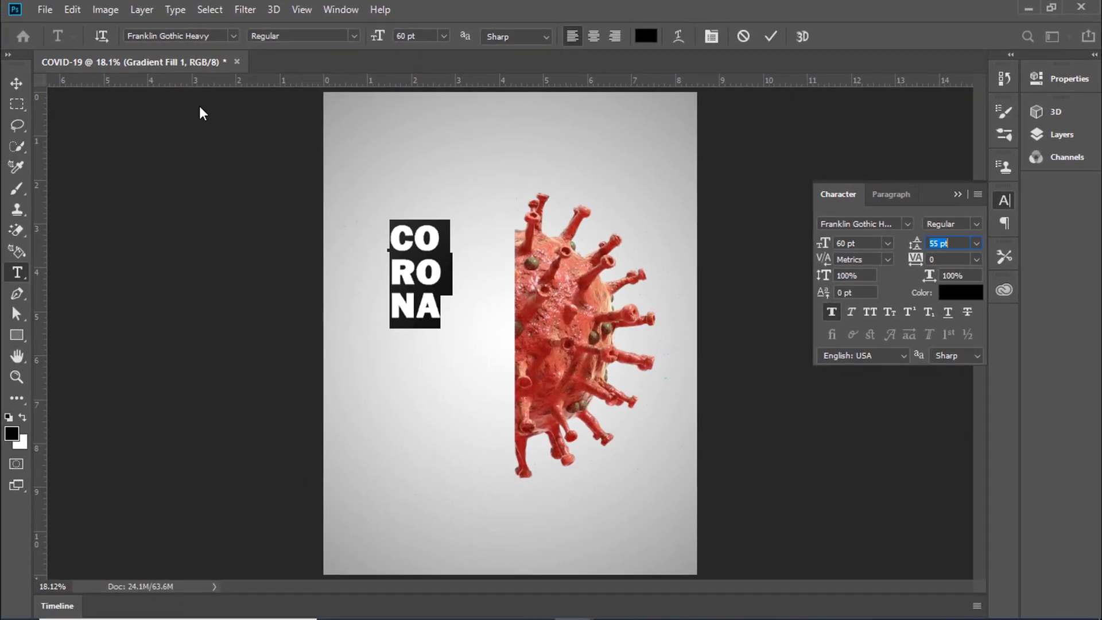
Step: Scale the CORONA text to 185.13% (111.08 pt) and place it against the virus's cut edge
{"action": "left_click", "coordinate": [16, 85]}
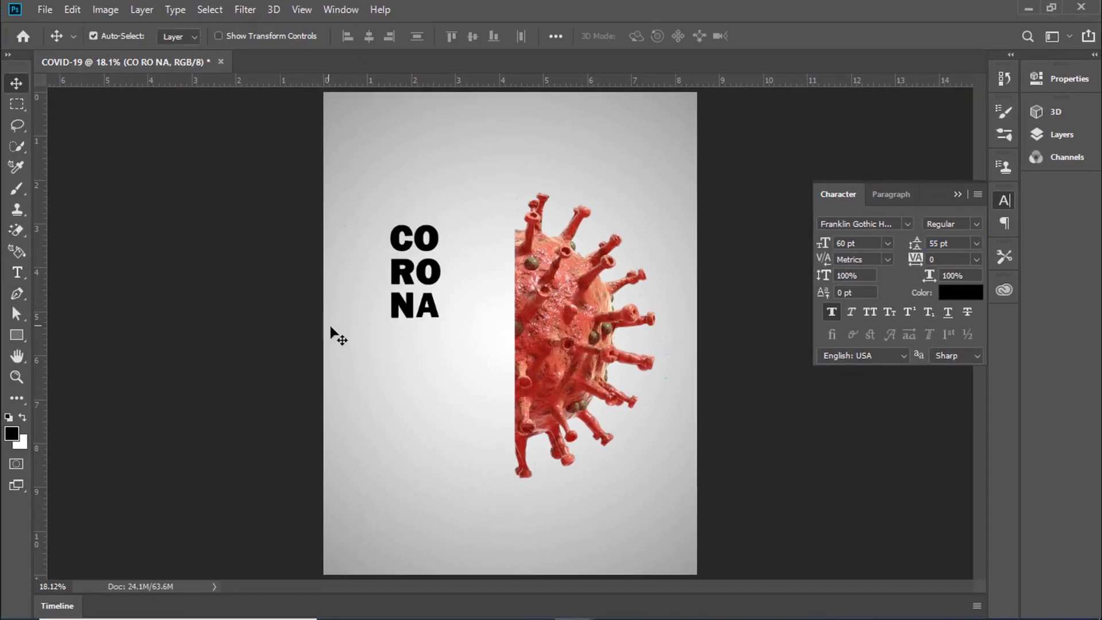
{"action": "key", "text": "ctrl+t"}
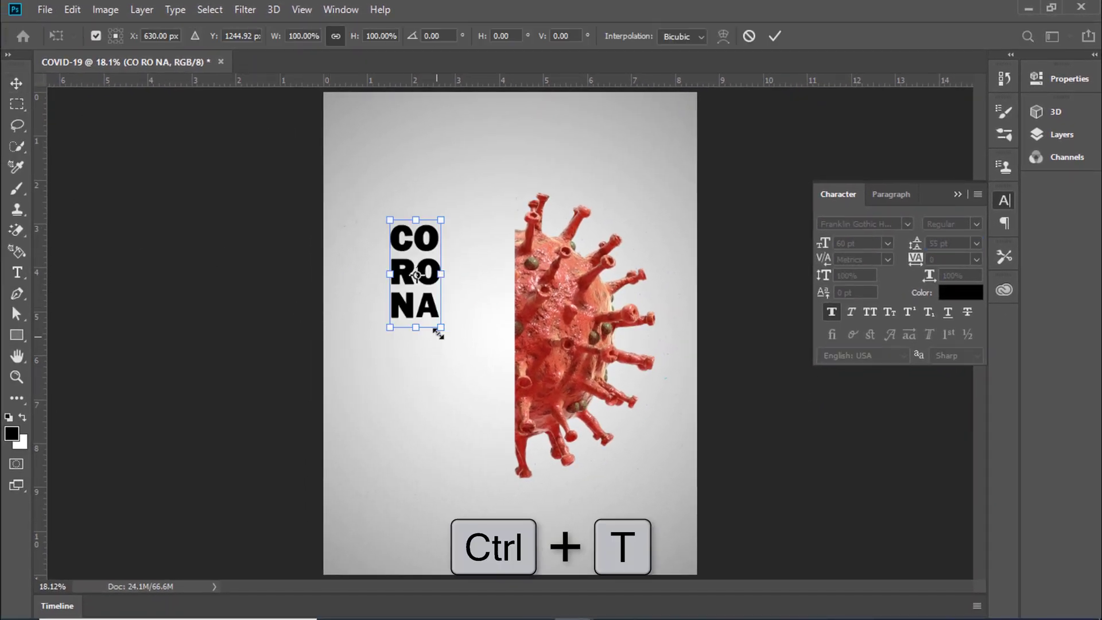
{"action": "left_click_drag", "start_coordinate": [439, 330], "coordinate": [495, 420]}
{"action": "left_click_drag", "start_coordinate": [470, 383], "coordinate": [507, 403]}
{"action": "key", "text": "Return"}
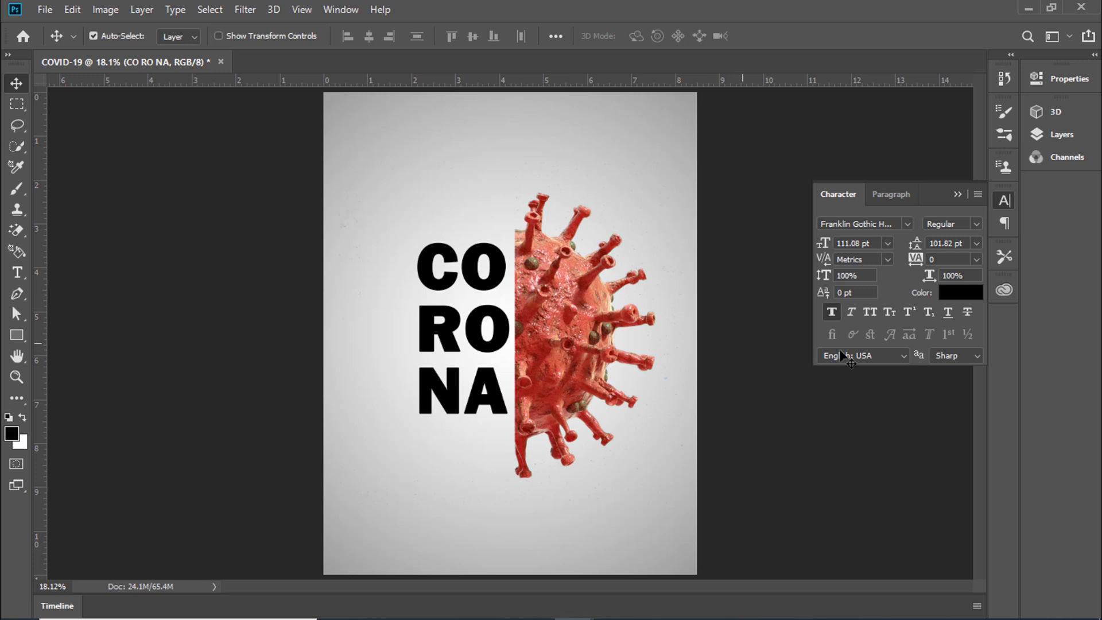
{"action": "left_click", "coordinate": [955, 195]}
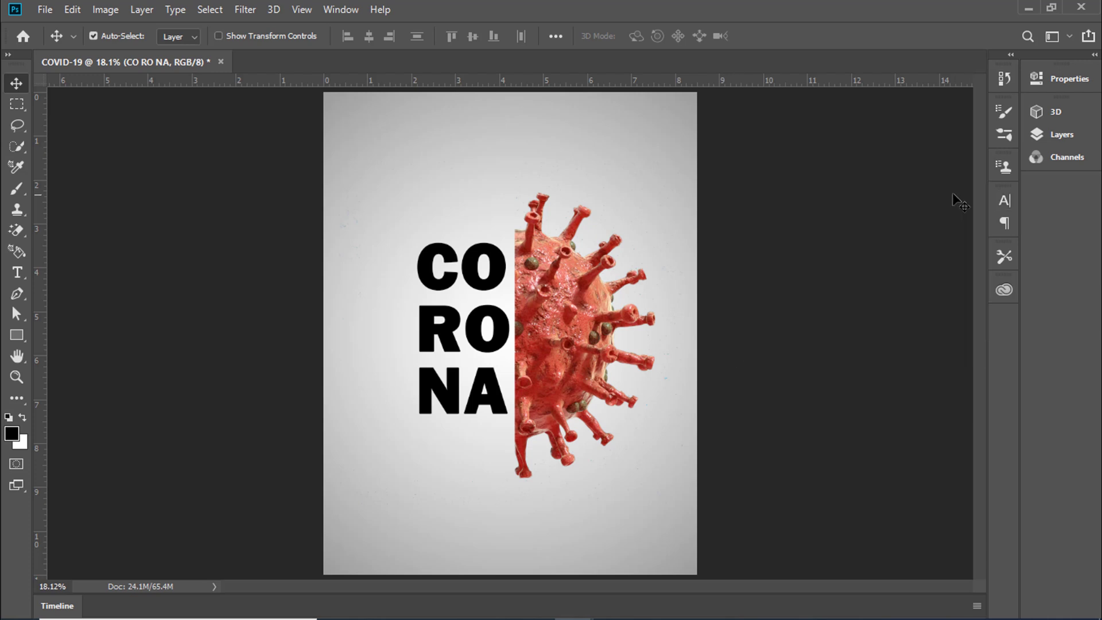
Step: Move CO RO NA above COVID19 CUT, clip the visible COVID19 FULL PICTURE to it, and reposition the image
{"action": "left_click", "coordinate": [1069, 134]}
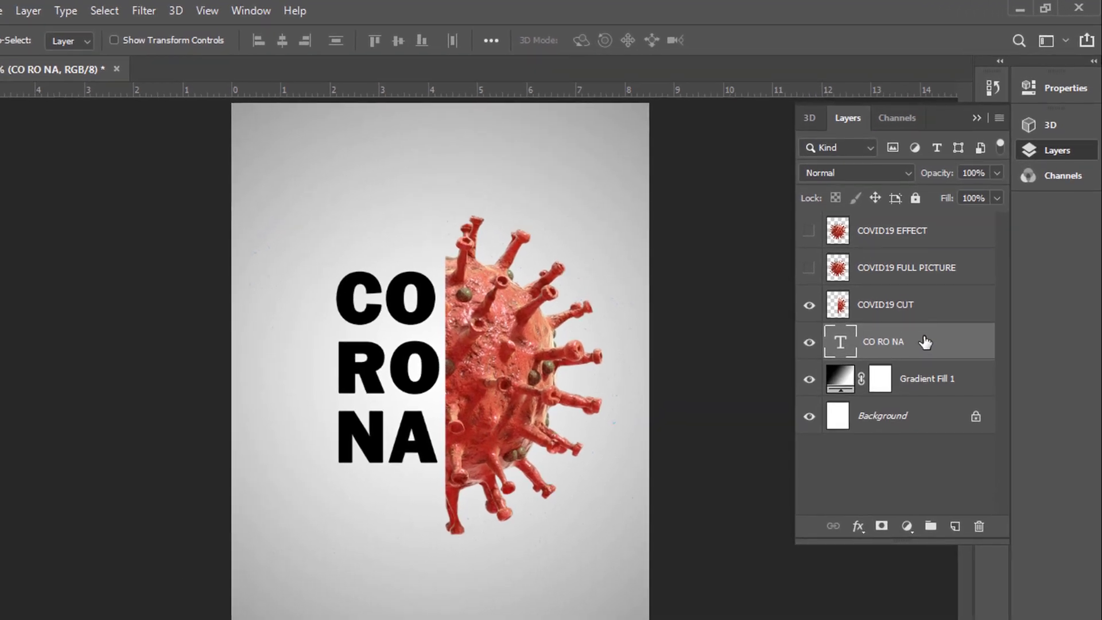
{"action": "left_click_drag", "start_coordinate": [924, 346], "coordinate": [916, 296]}
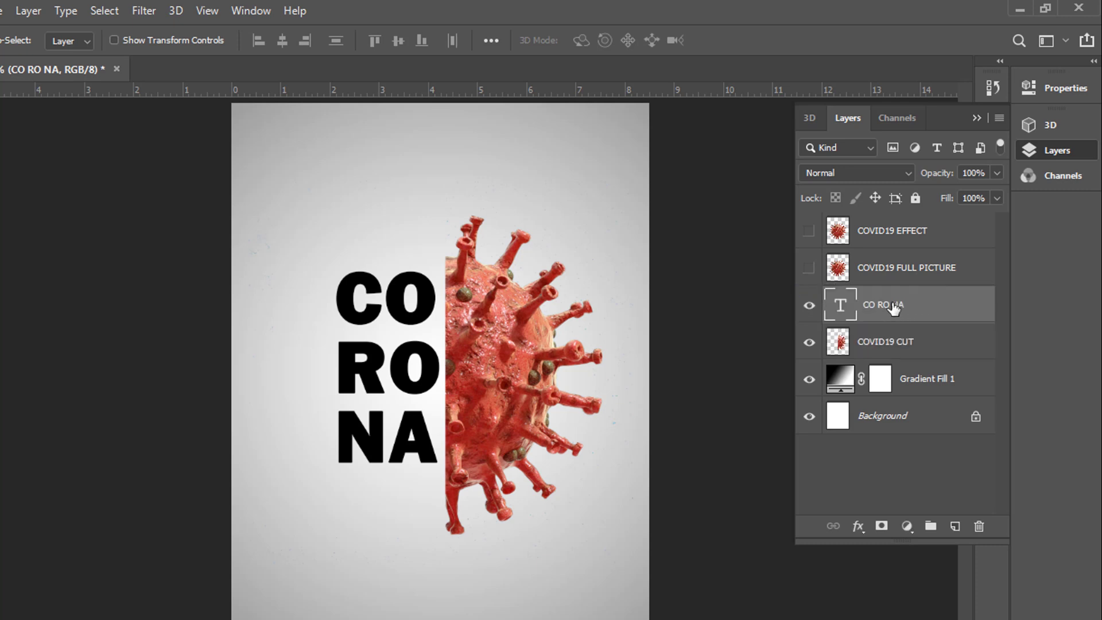
{"action": "left_click", "coordinate": [809, 268]}
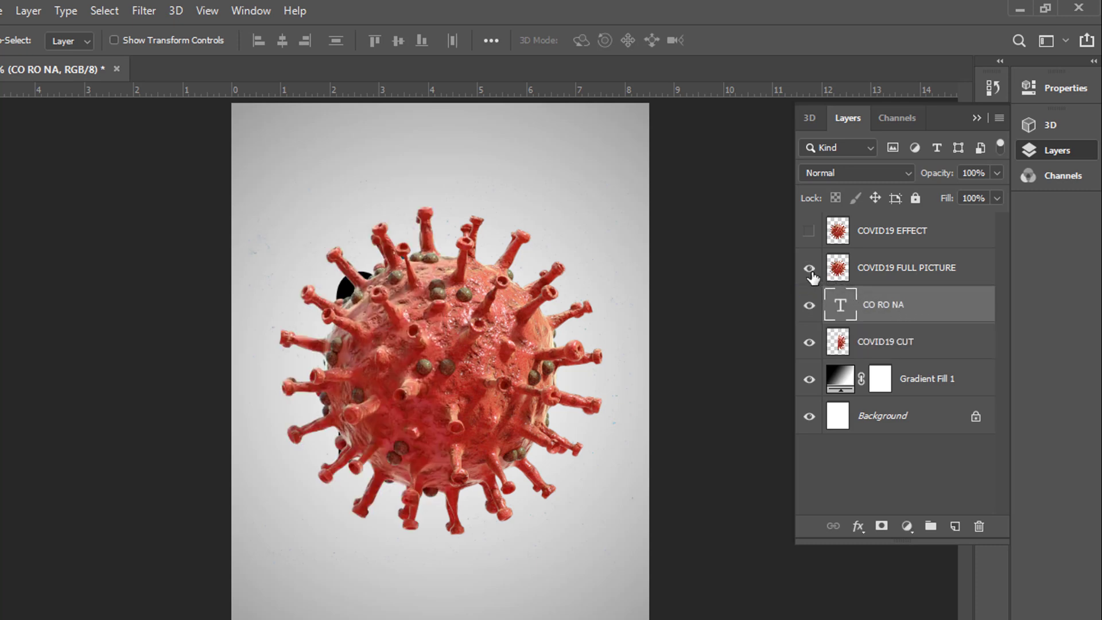
{"action": "left_click", "coordinate": [910, 269]}
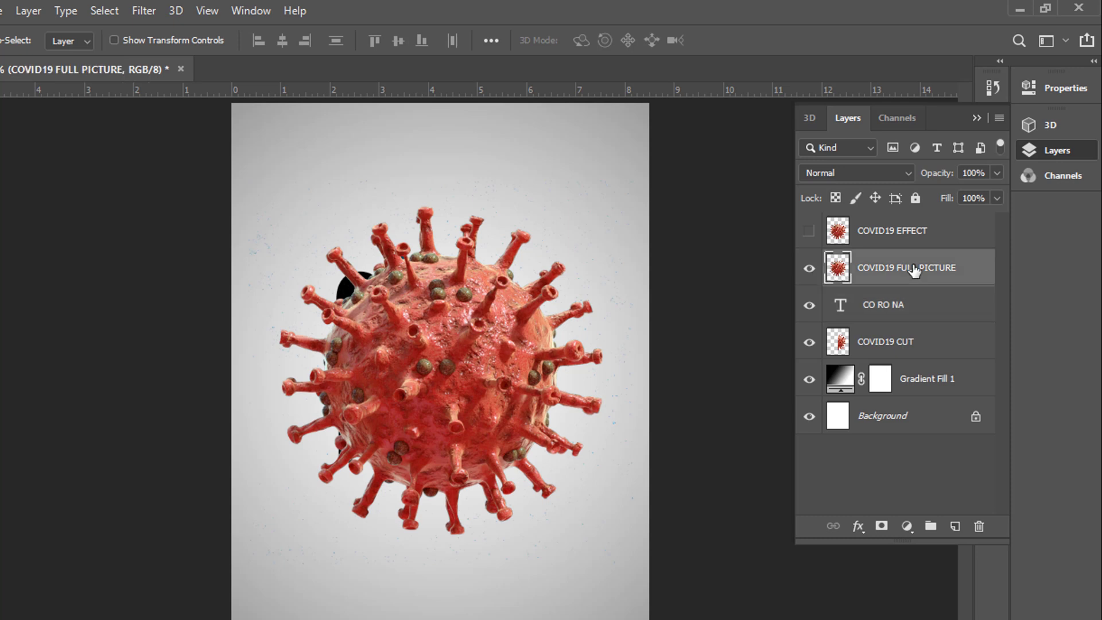
{"action": "left_click", "coordinate": [943, 281], "text": "alt"}
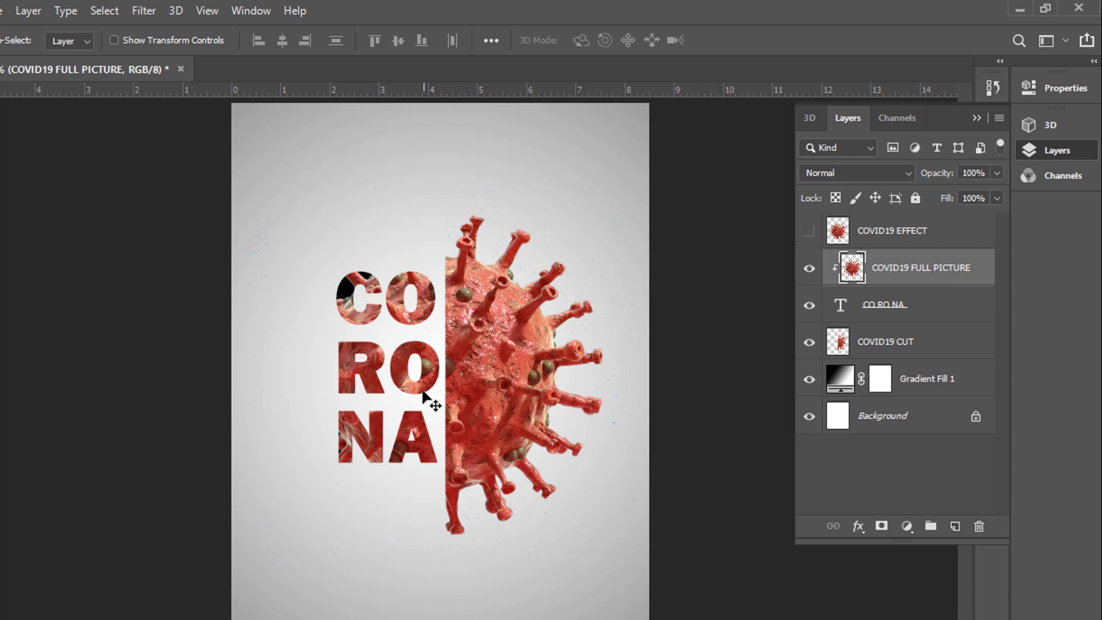
{"action": "left_click_drag", "start_coordinate": [426, 395], "coordinate": [419, 383]}
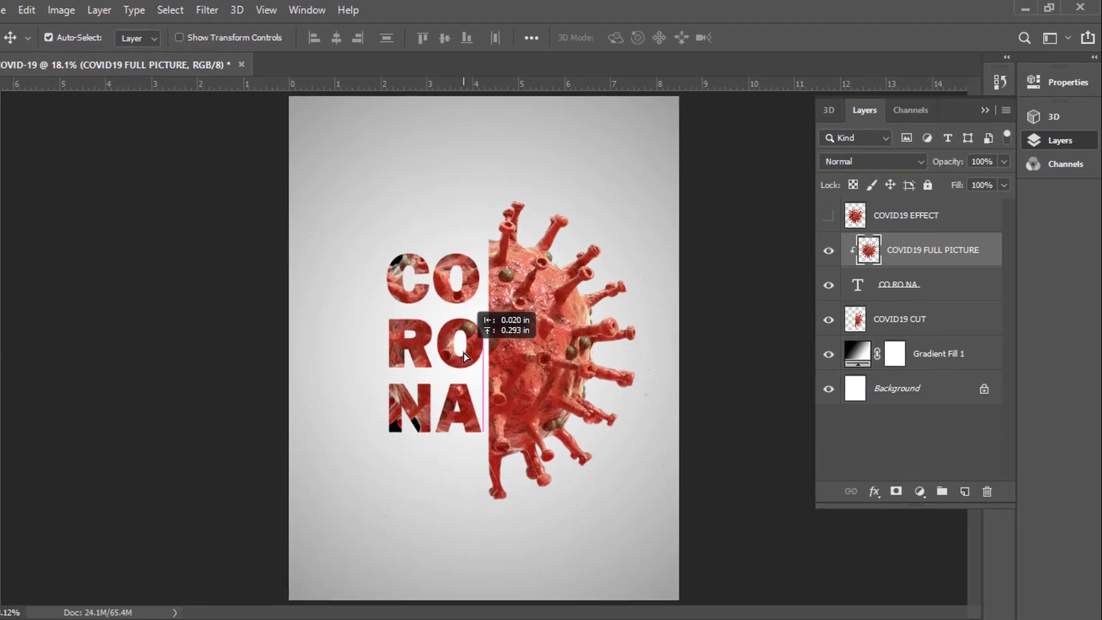
{"action": "mouse_move", "coordinate": [491, 345]}
{"action": "left_mouse_down"}
{"action": "mouse_move", "coordinate": [474, 345]}
{"action": "mouse_move", "coordinate": [497, 343]}
{"action": "left_mouse_up"}
{"action": "left_click", "coordinate": [660, 381]}
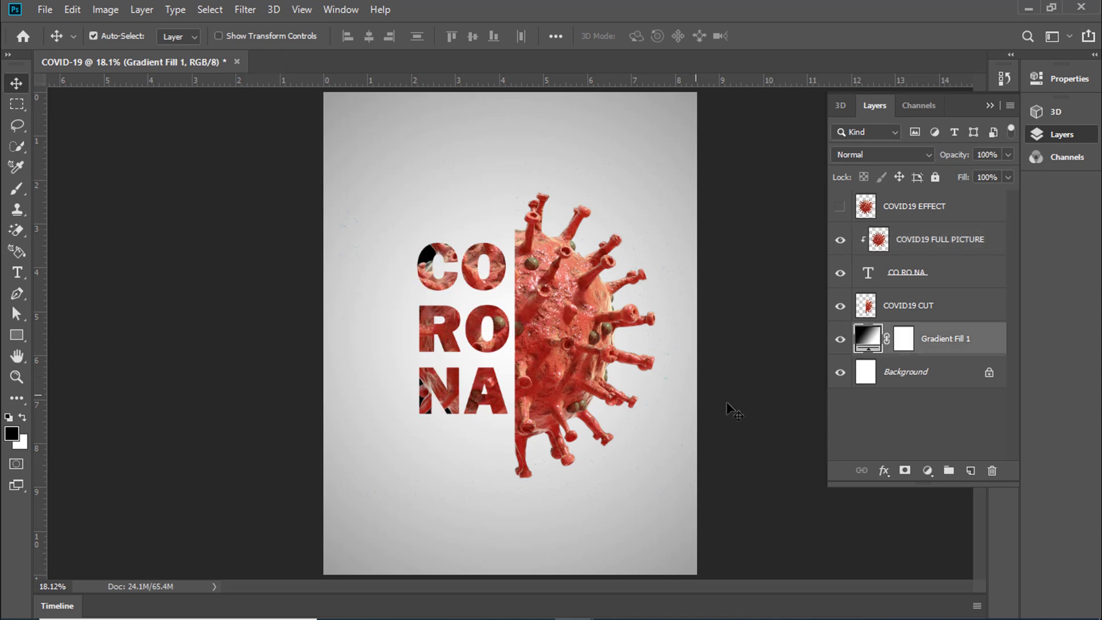
Step: Open Layer Style for the CO RO NA layer and move the dialog aside to see the letters
{"action": "left_click", "coordinate": [785, 394]}
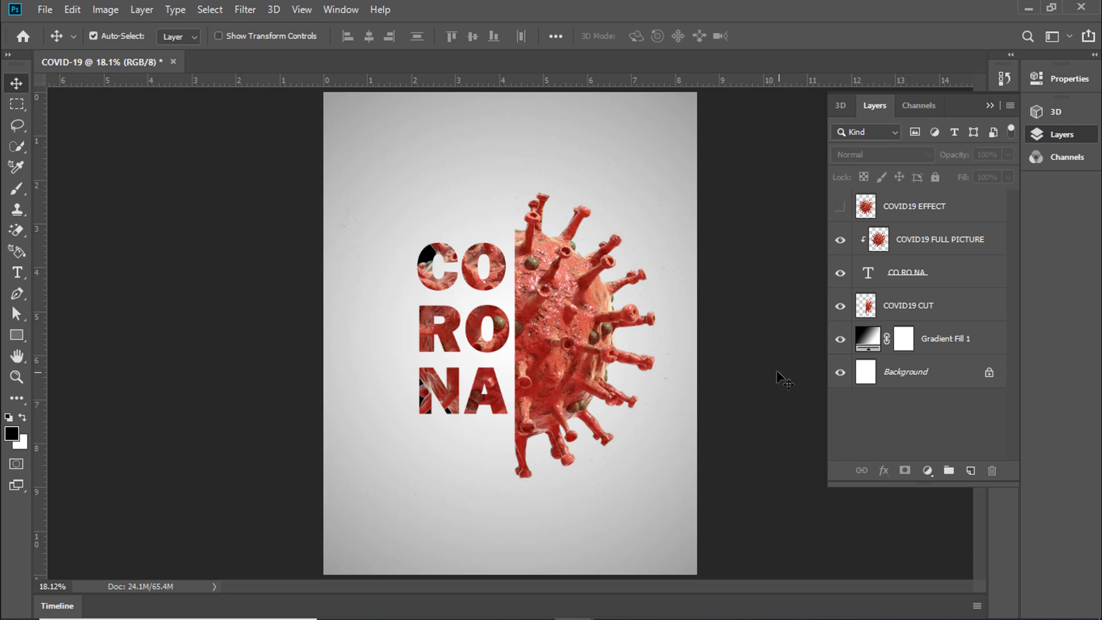
{"action": "left_click", "coordinate": [937, 279]}
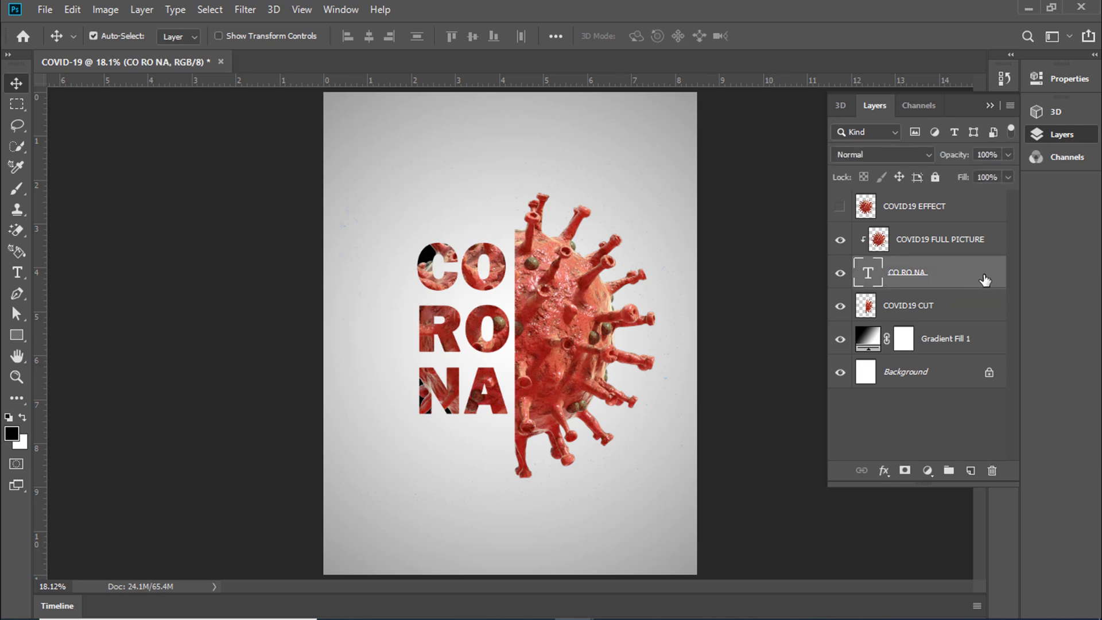
{"action": "double_click", "coordinate": [985, 280]}
{"action": "left_click_drag", "start_coordinate": [773, 194], "coordinate": [855, 194]}
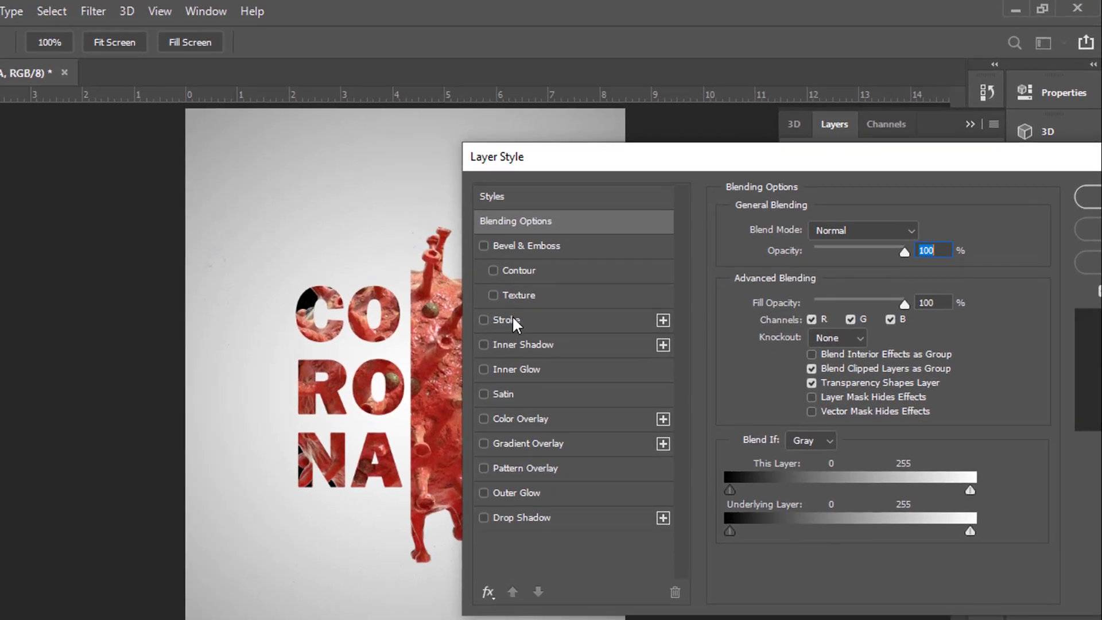
Step: Give the CORONA text a white 27 px stroke at 61% opacity and enable Outer Glow
{"action": "left_click", "coordinate": [526, 312]}
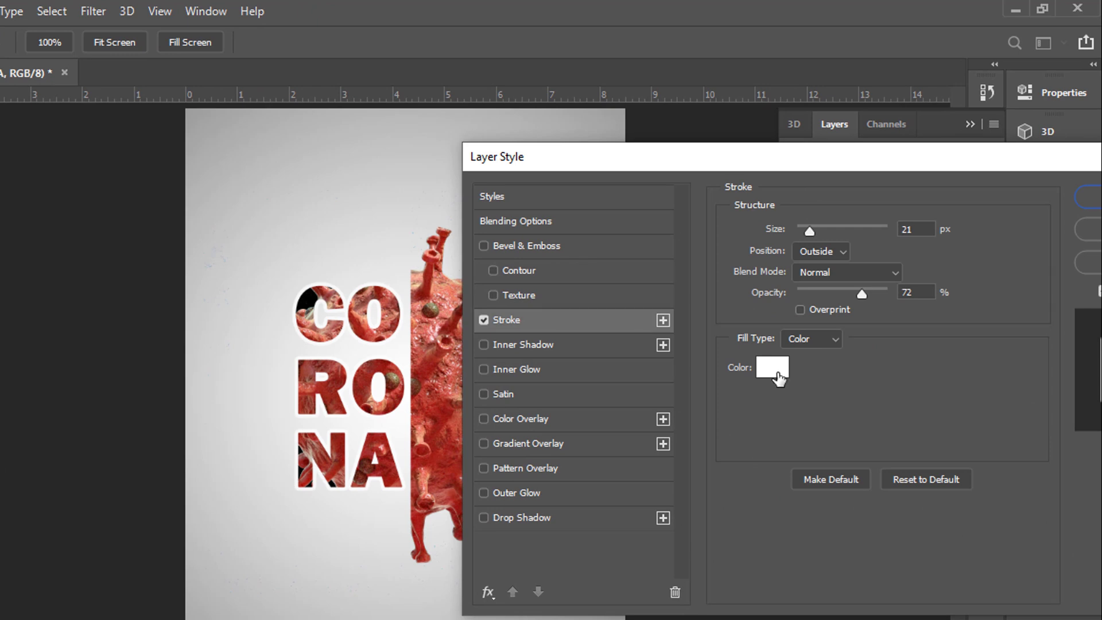
{"action": "left_click", "coordinate": [778, 378]}
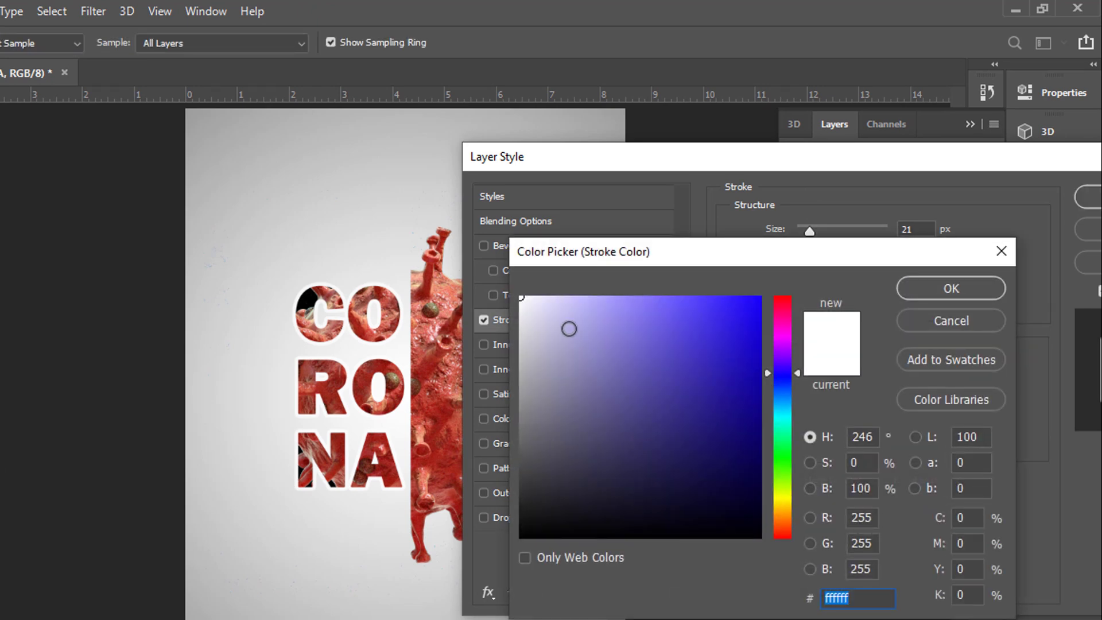
{"action": "left_click_drag", "start_coordinate": [568, 329], "coordinate": [521, 296]}
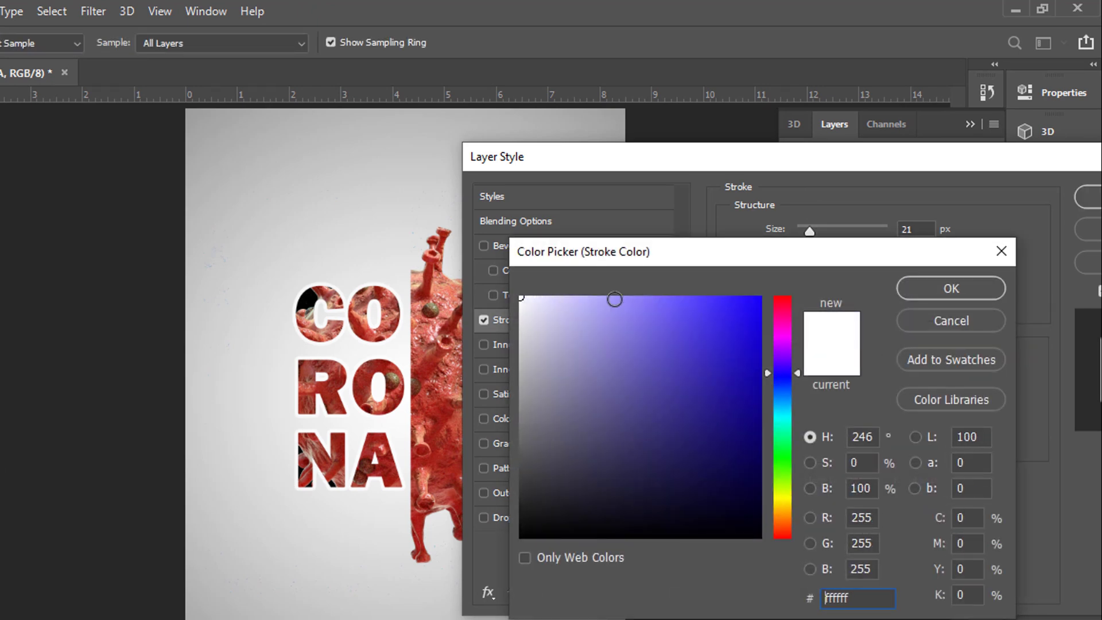
{"action": "left_click", "coordinate": [928, 291]}
{"action": "left_click", "coordinate": [862, 295]}
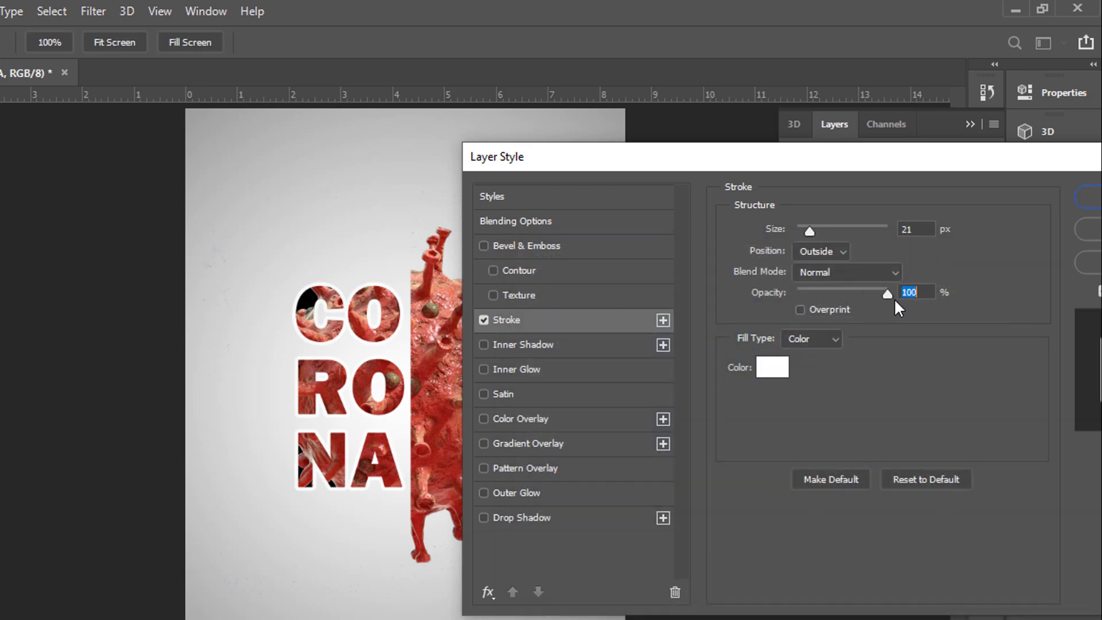
{"action": "left_click_drag", "start_coordinate": [887, 292], "coordinate": [853, 296]}
{"action": "left_click_drag", "start_coordinate": [811, 234], "coordinate": [814, 239]}
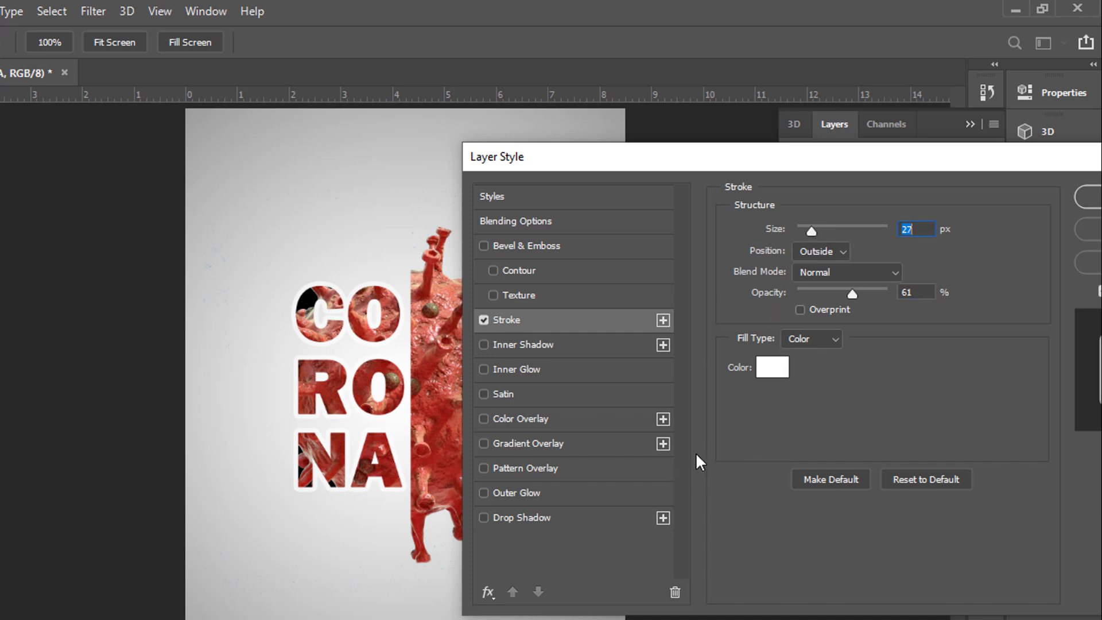
{"action": "left_click", "coordinate": [507, 497]}
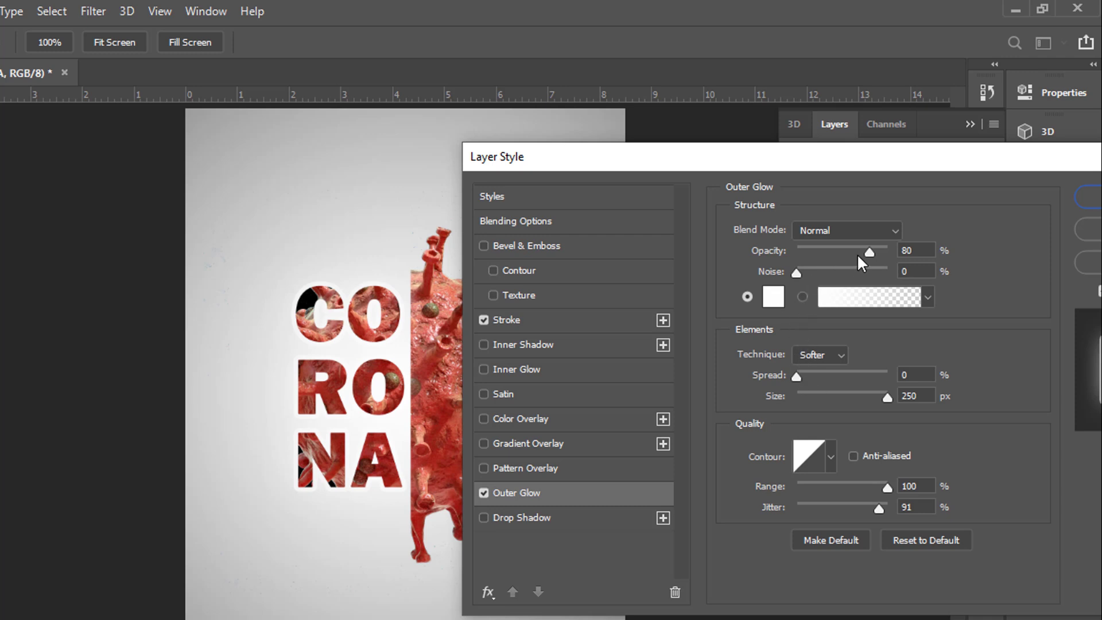
Step: Set the CORONA Outer Glow to 85% opacity and 25% spread, then apply the layer style
{"action": "left_click_drag", "start_coordinate": [873, 250], "coordinate": [875, 251]}
{"action": "left_click", "coordinate": [799, 271]}
{"action": "mouse_move", "coordinate": [801, 376]}
{"action": "left_mouse_down"}
{"action": "mouse_move", "coordinate": [840, 392]}
{"action": "mouse_move", "coordinate": [839, 373]}
{"action": "mouse_move", "coordinate": [822, 373]}
{"action": "left_mouse_up"}
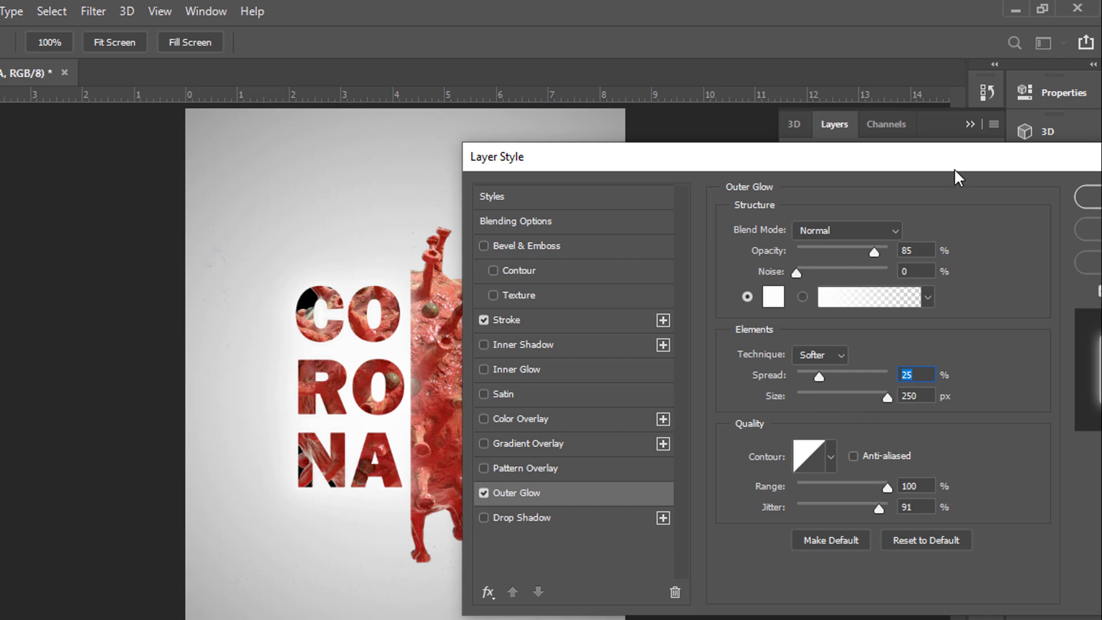
{"action": "left_click_drag", "start_coordinate": [954, 169], "coordinate": [866, 174]}
{"action": "left_click", "coordinate": [1036, 204]}
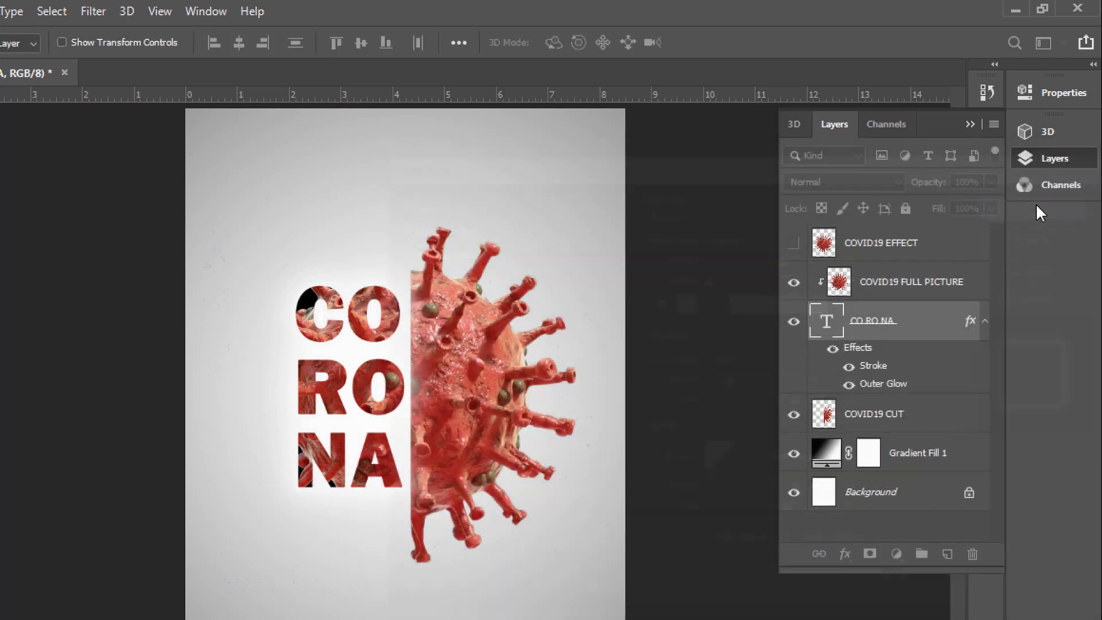
{"action": "left_click", "coordinate": [833, 348]}
{"action": "left_click", "coordinate": [832, 349]}
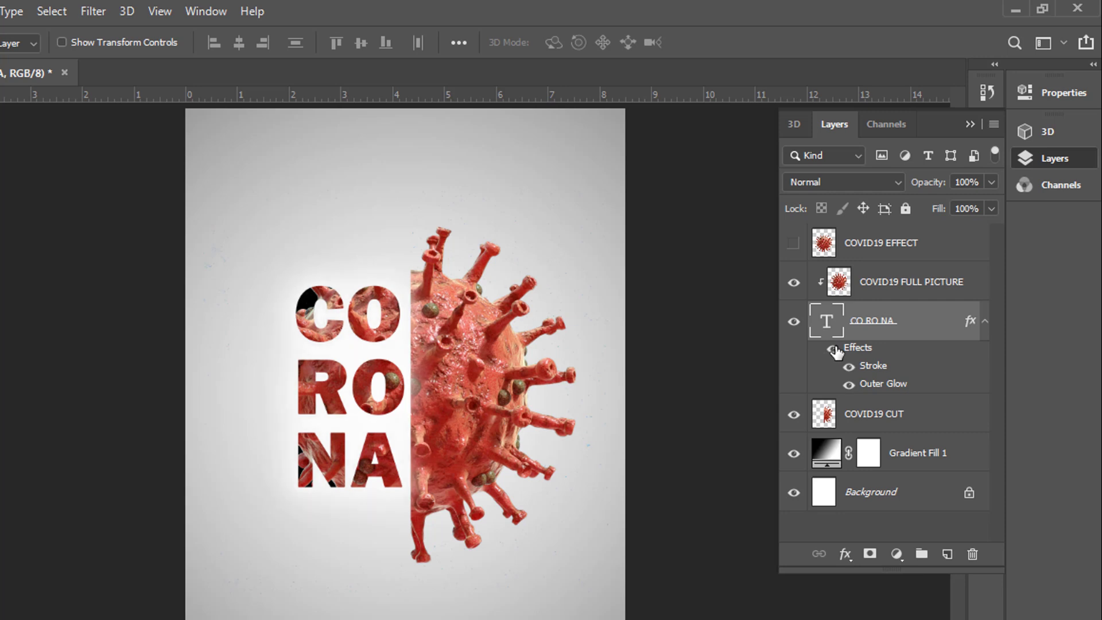
{"action": "left_click", "coordinate": [833, 349]}
{"action": "left_click", "coordinate": [833, 349]}
{"action": "left_click", "coordinate": [833, 349]}
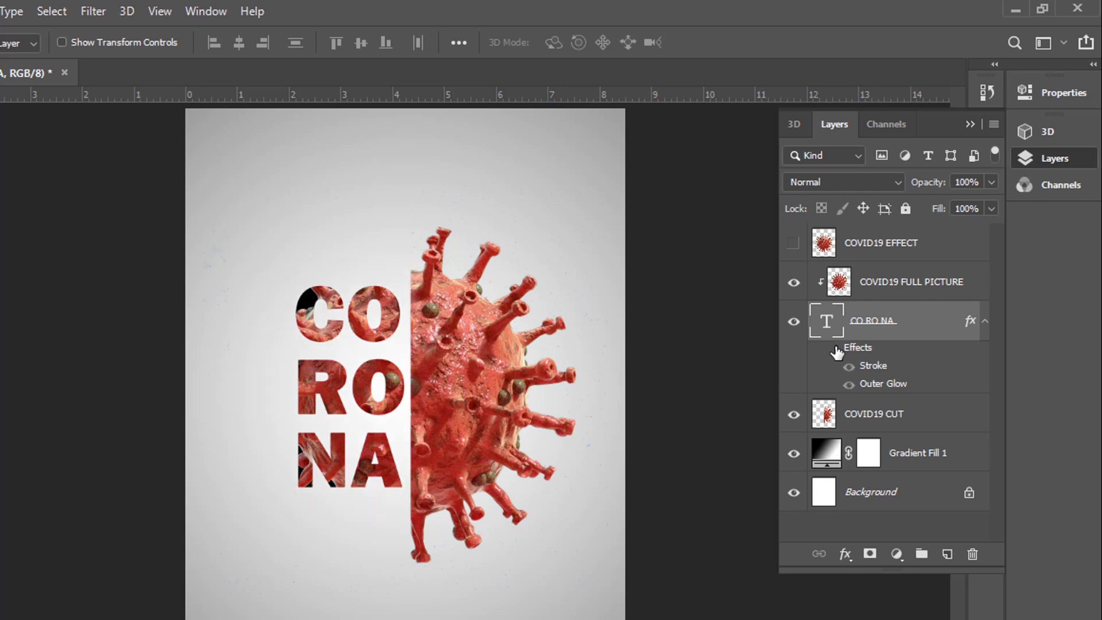
{"action": "left_click", "coordinate": [833, 349]}
{"action": "left_click", "coordinate": [833, 349]}
{"action": "left_click", "coordinate": [832, 349]}
{"action": "left_click", "coordinate": [848, 384]}
{"action": "left_click", "coordinate": [849, 384]}
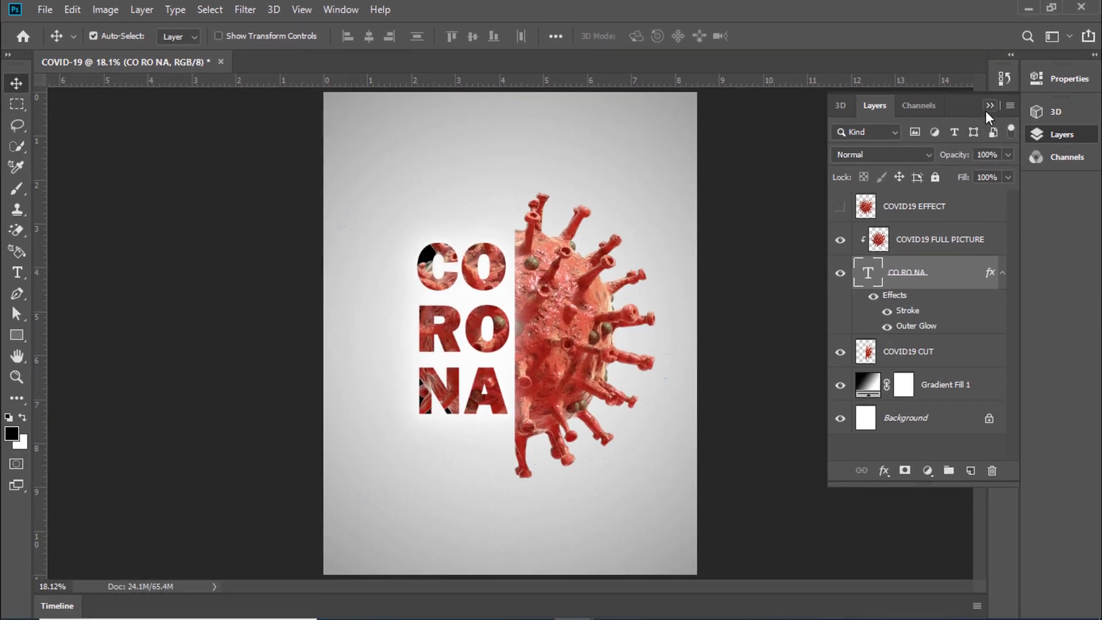
{"action": "left_click", "coordinate": [161, 362]}
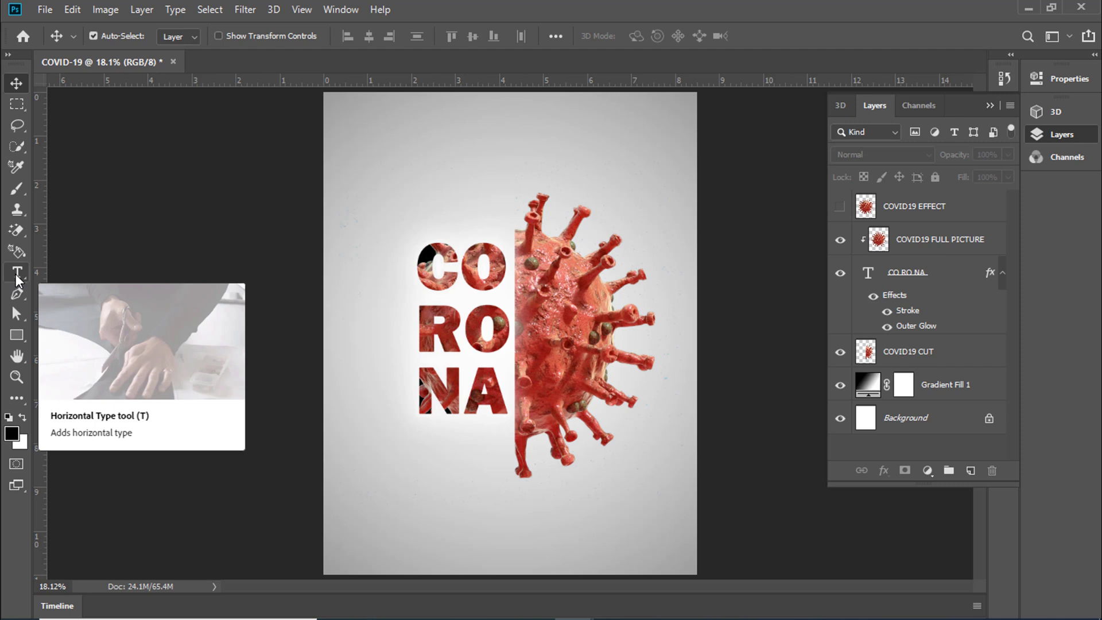
Step: Add a 'COVID-19' text line below the CORONA lettering and select it for recolouring
{"action": "left_click_drag", "start_coordinate": [17, 276], "coordinate": [70, 276]}
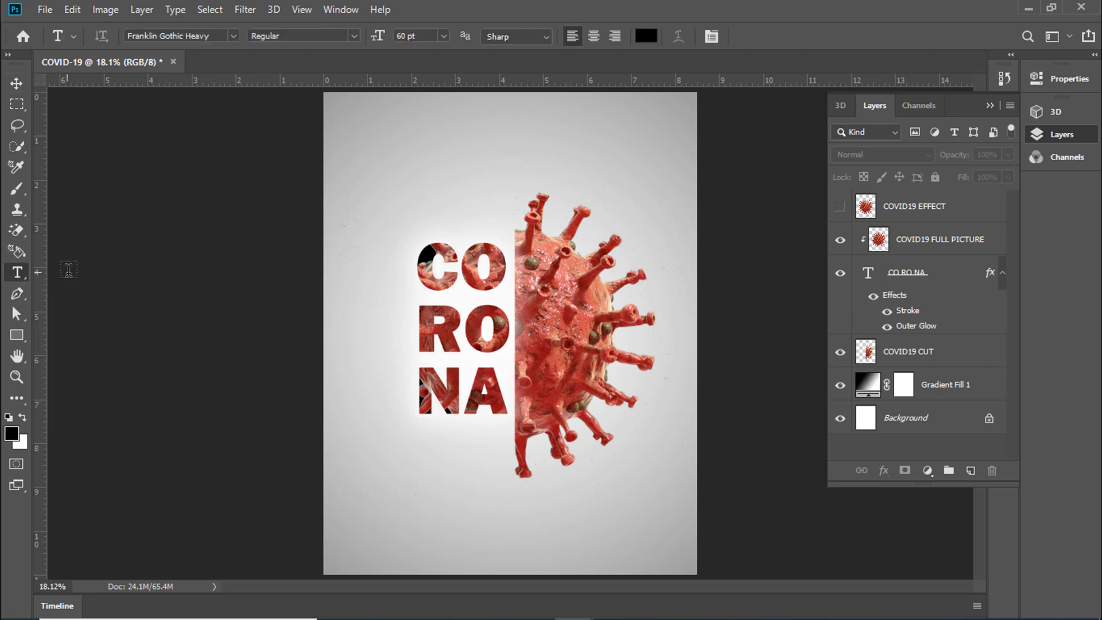
{"action": "left_click", "coordinate": [373, 482]}
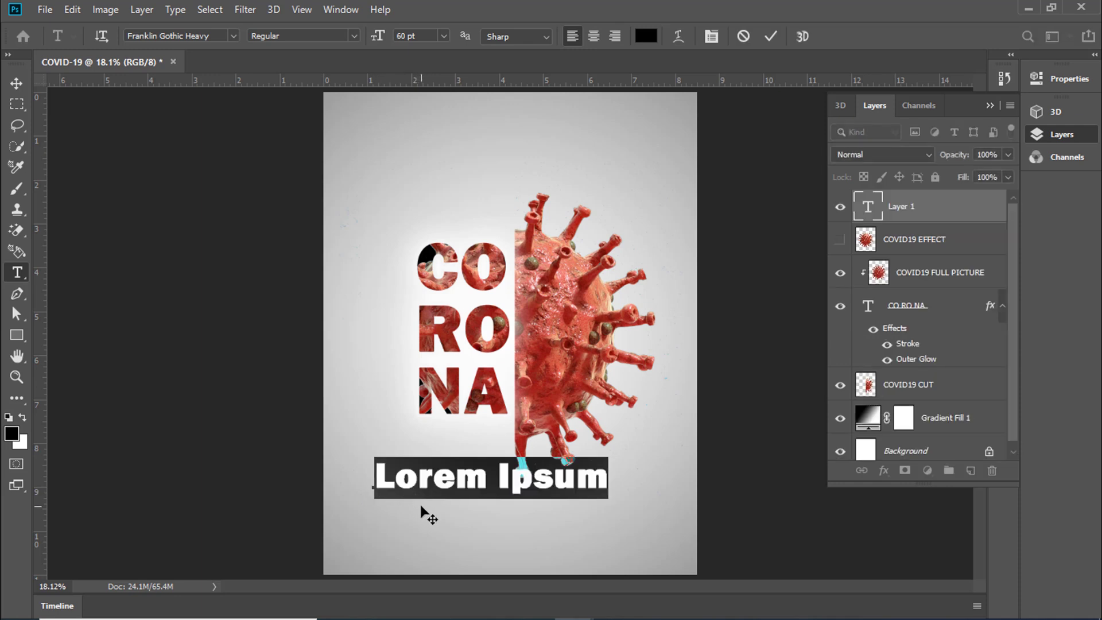
{"action": "type", "text": "C"}
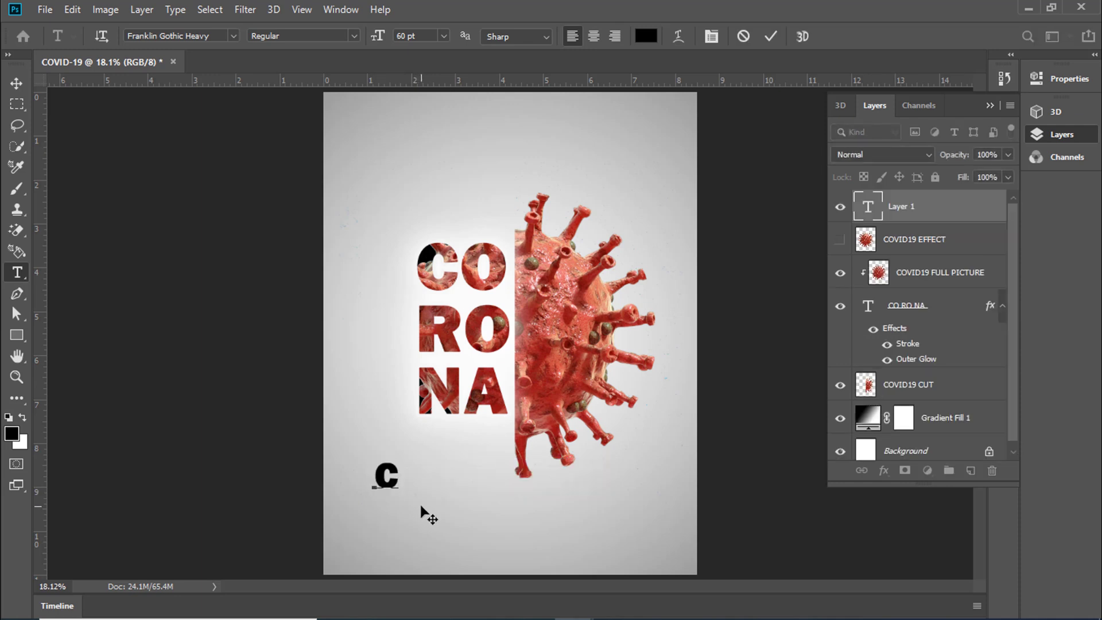
{"action": "type", "text": "OVI"}
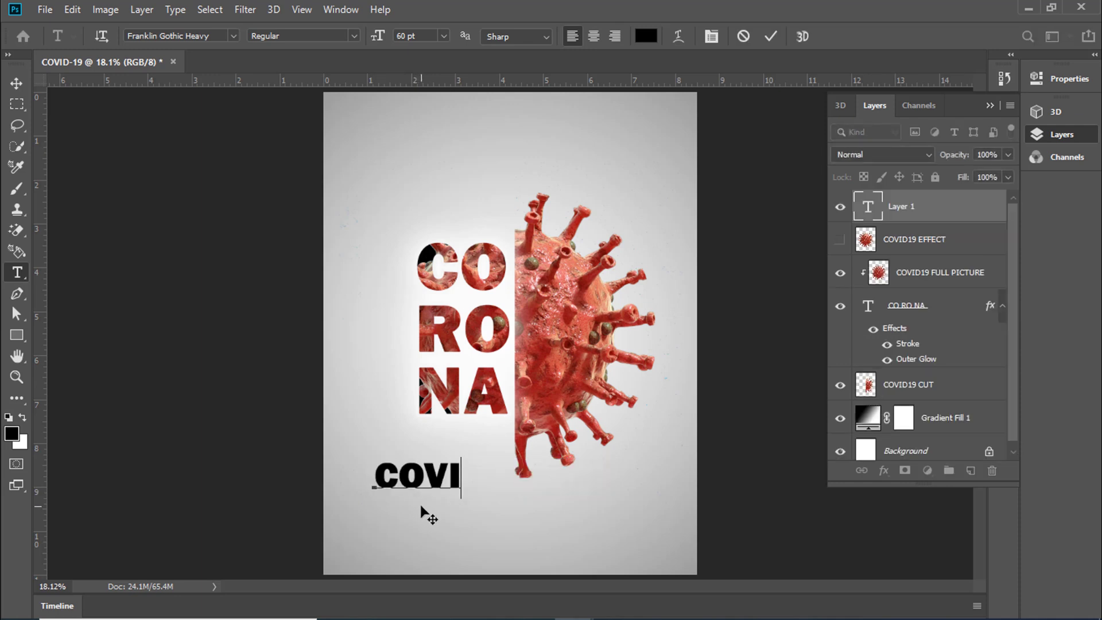
{"action": "type", "text": "D-"}
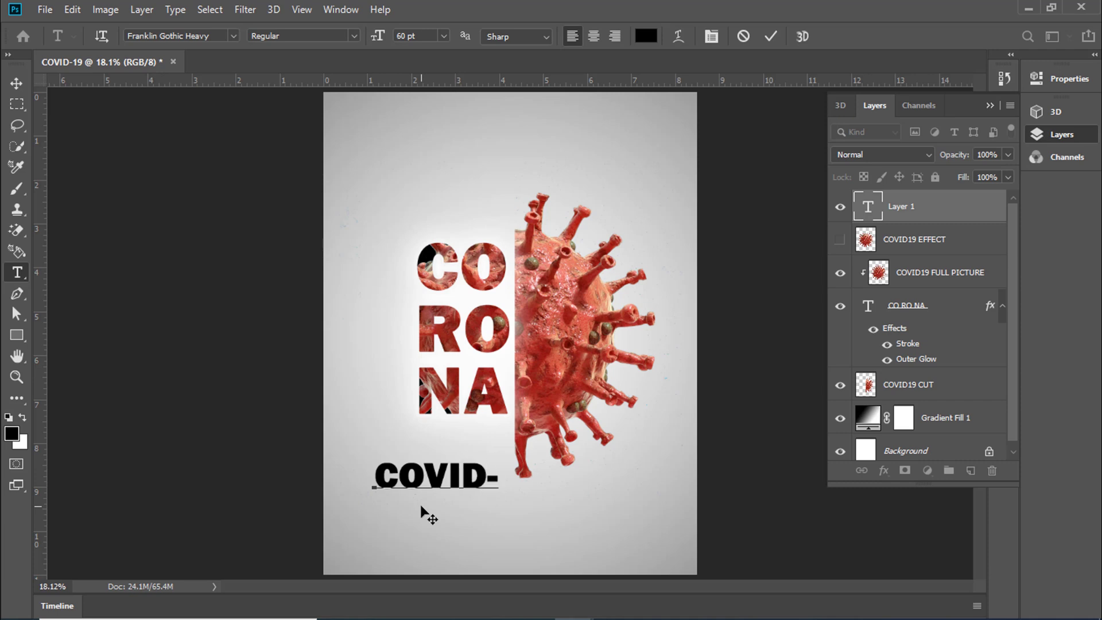
{"action": "type", "text": "19"}
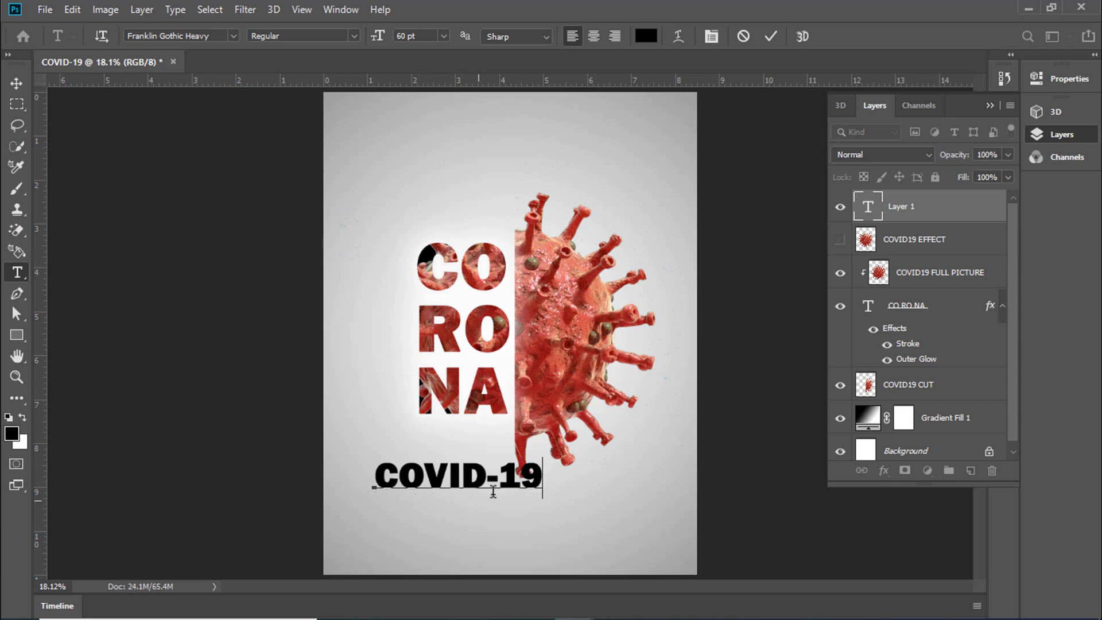
{"action": "left_click_drag", "start_coordinate": [542, 471], "coordinate": [379, 484]}
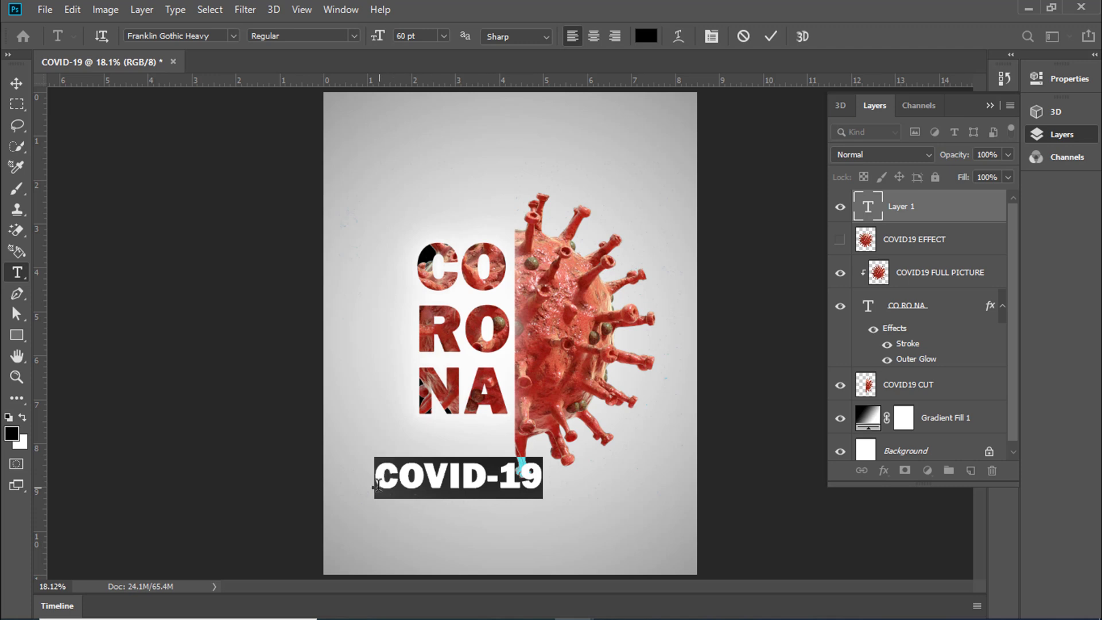
{"action": "left_click", "coordinate": [645, 37]}
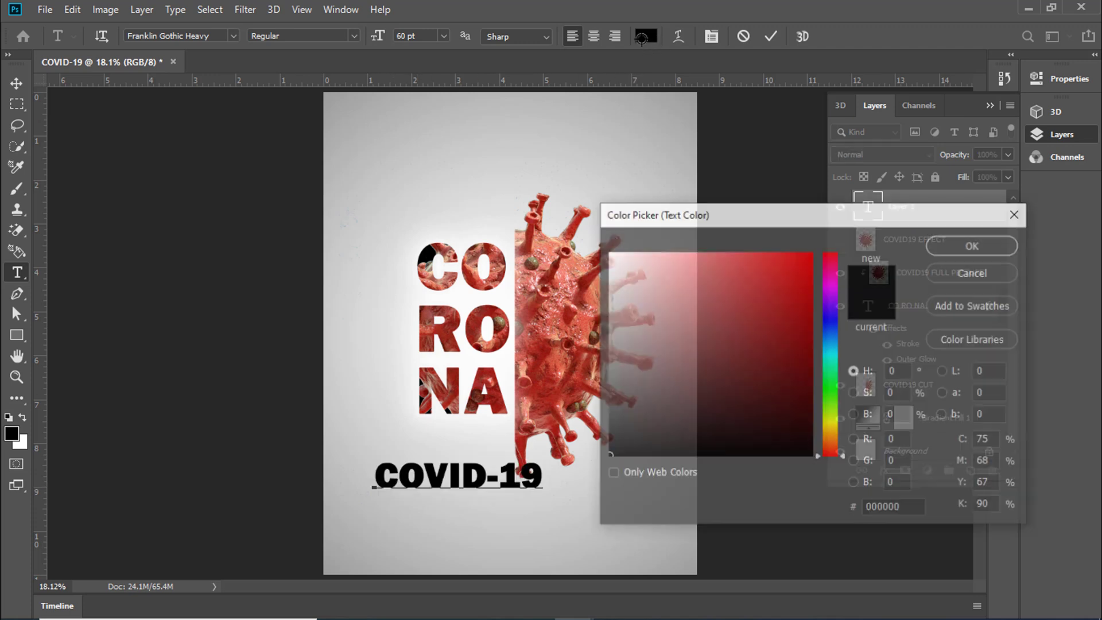
Step: Colour the COVID-19 text with a dark red sampled from the virus
{"action": "left_click", "coordinate": [526, 288]}
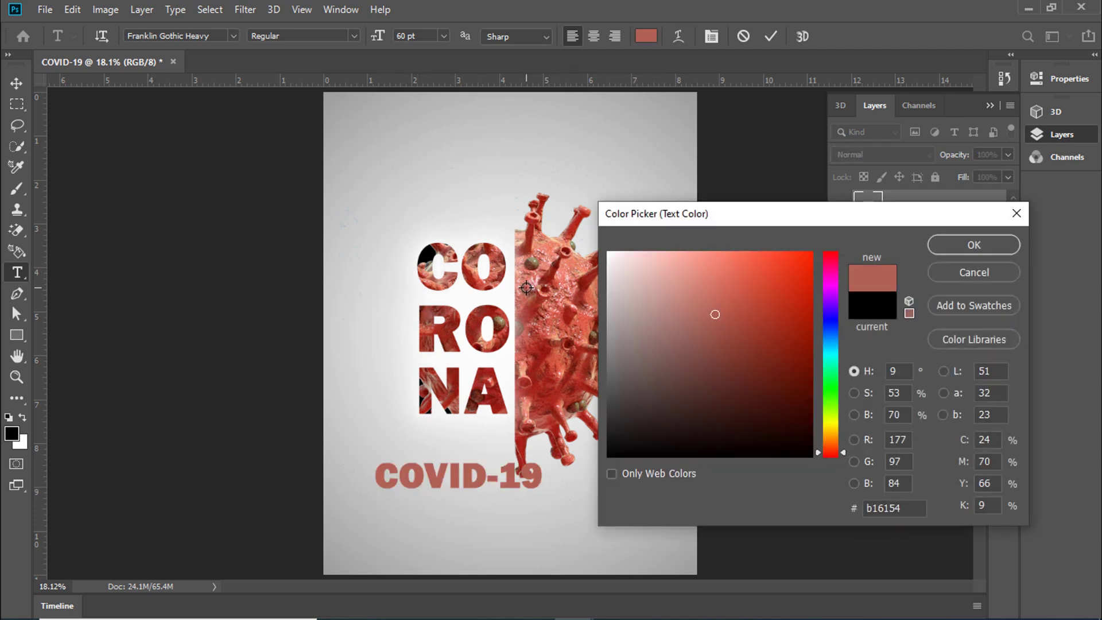
{"action": "left_click", "coordinate": [482, 314]}
{"action": "left_click", "coordinate": [479, 322]}
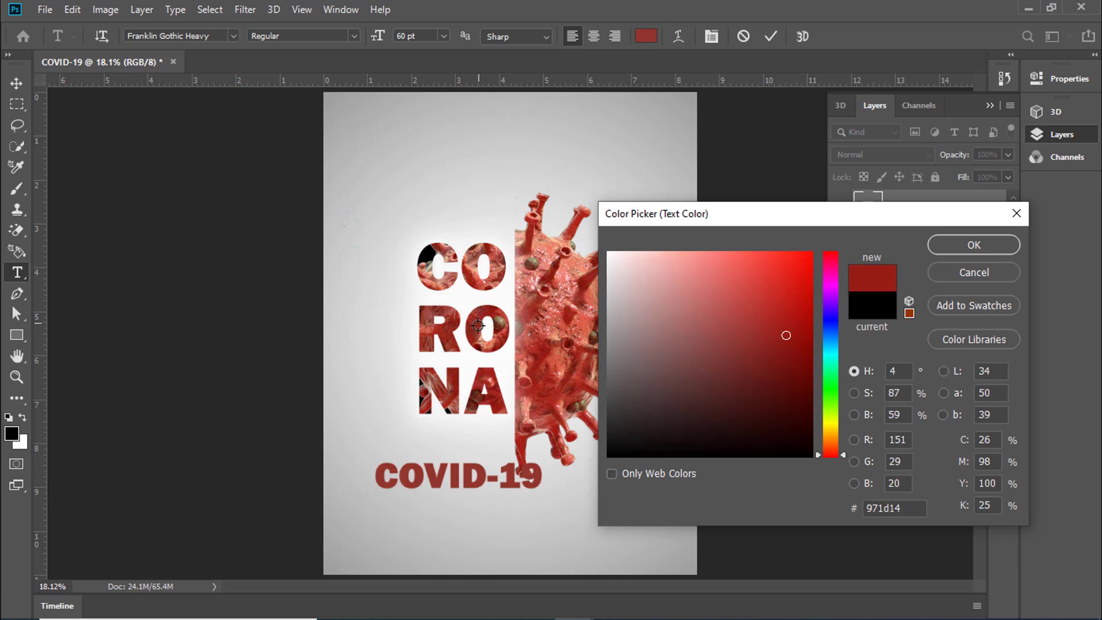
{"action": "left_click", "coordinate": [474, 338]}
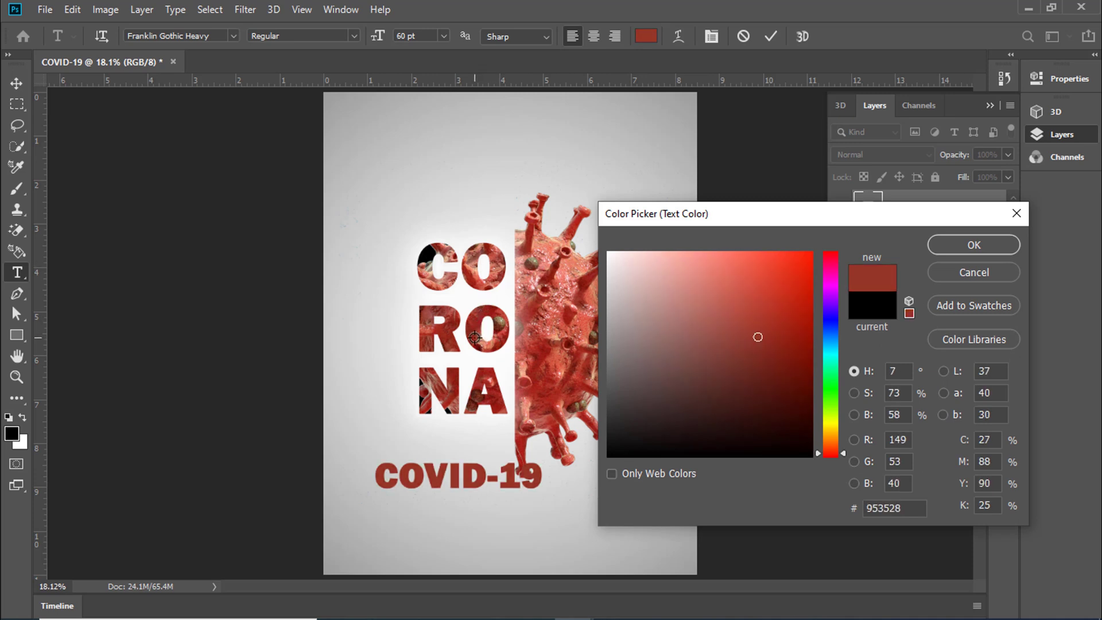
{"action": "left_click", "coordinate": [473, 328]}
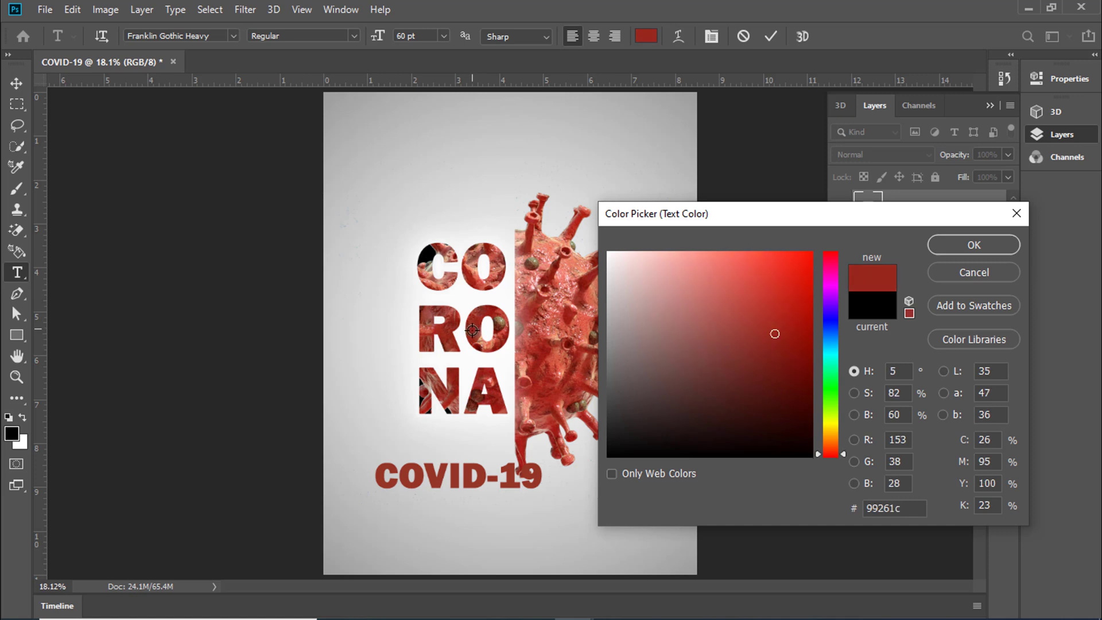
{"action": "left_click", "coordinate": [559, 370]}
{"action": "left_click_drag", "start_coordinate": [563, 373], "coordinate": [575, 361]}
{"action": "left_click", "coordinate": [579, 344]}
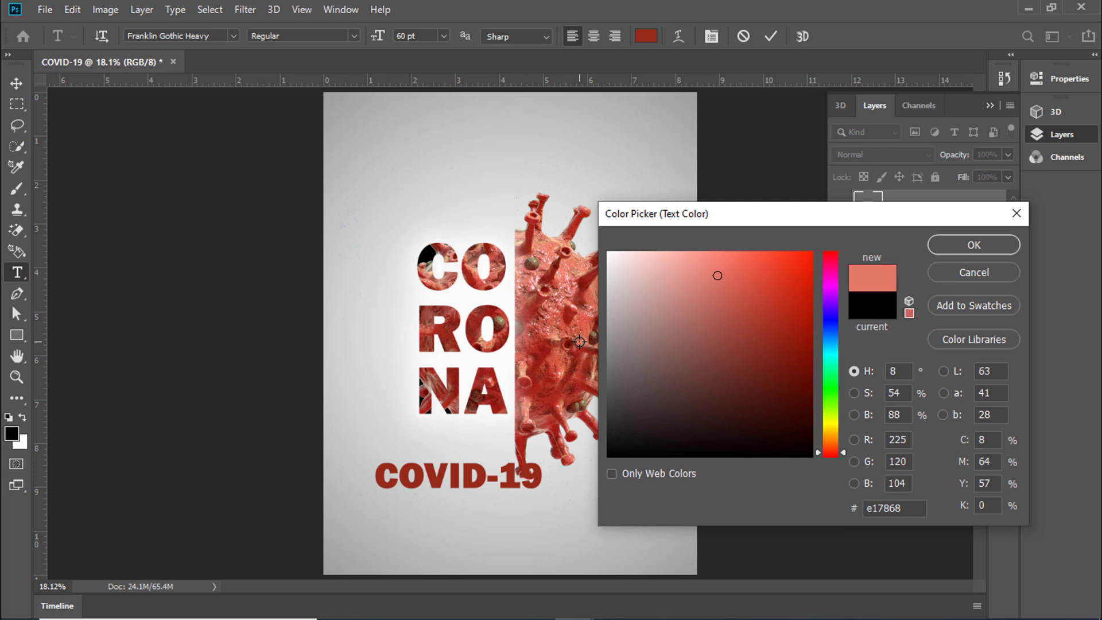
{"action": "left_click", "coordinate": [577, 336]}
{"action": "left_click", "coordinate": [571, 312]}
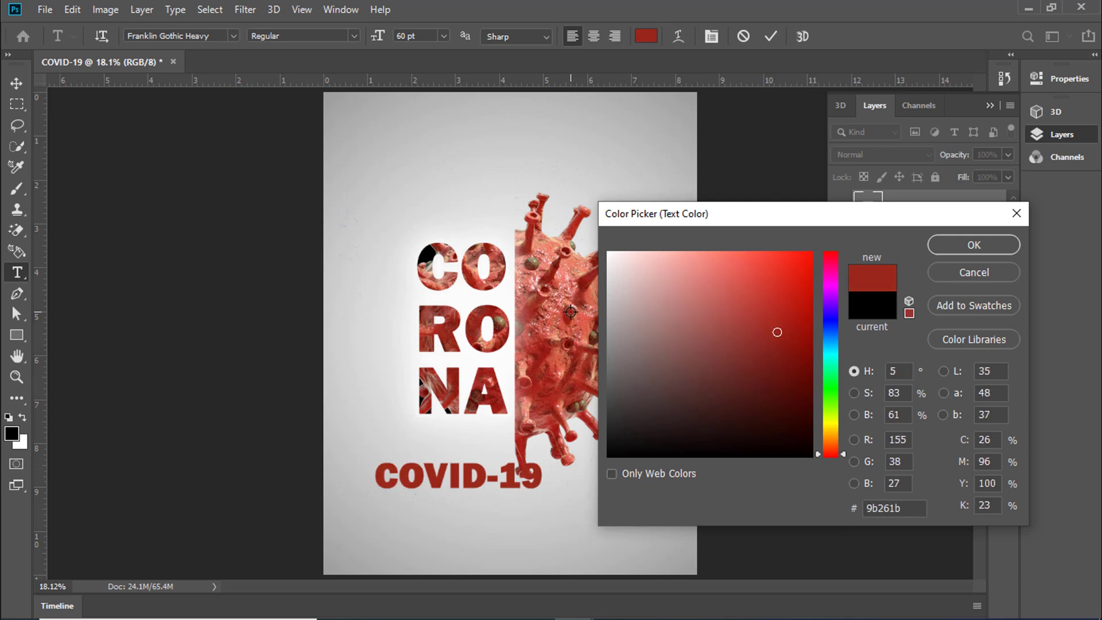
{"action": "left_click", "coordinate": [974, 246]}
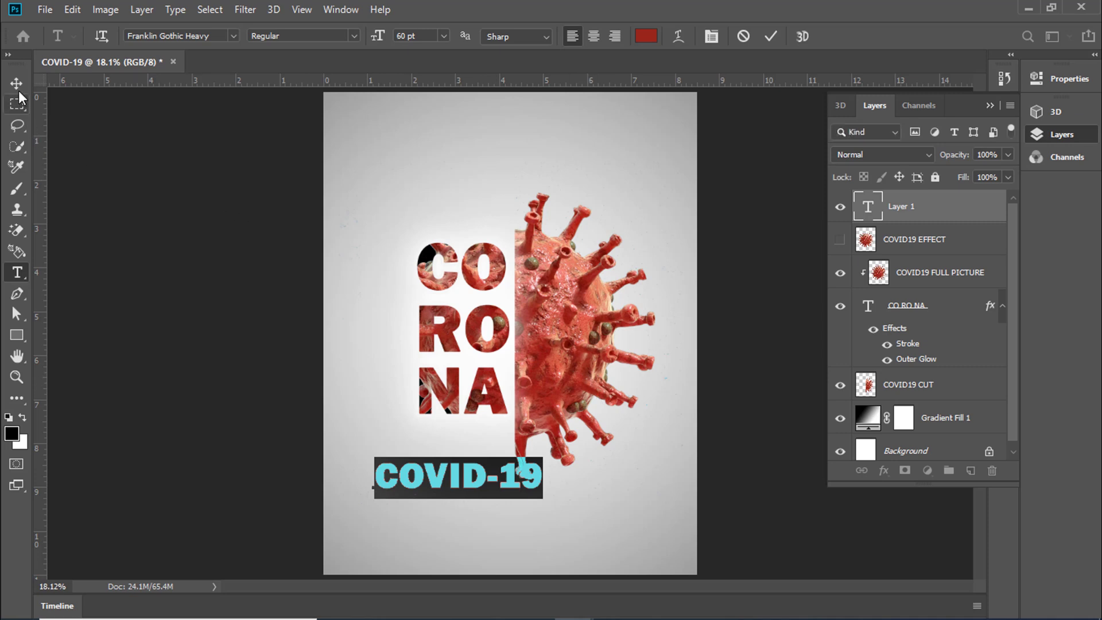
Step: Move the COVID-19 title to the top-left corner and scale it down to about 57%
{"action": "left_click", "coordinate": [18, 90]}
{"action": "left_click_drag", "start_coordinate": [422, 482], "coordinate": [380, 130]}
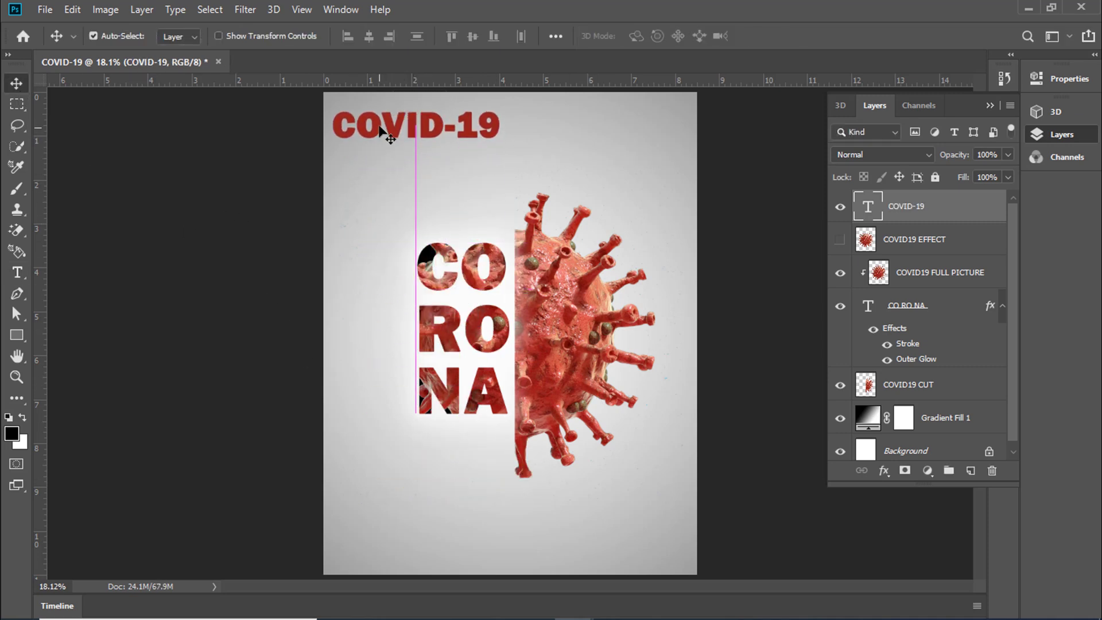
{"action": "key", "text": "ctrl+t"}
{"action": "left_click_drag", "start_coordinate": [498, 151], "coordinate": [396, 114]}
{"action": "key", "text": "Return"}
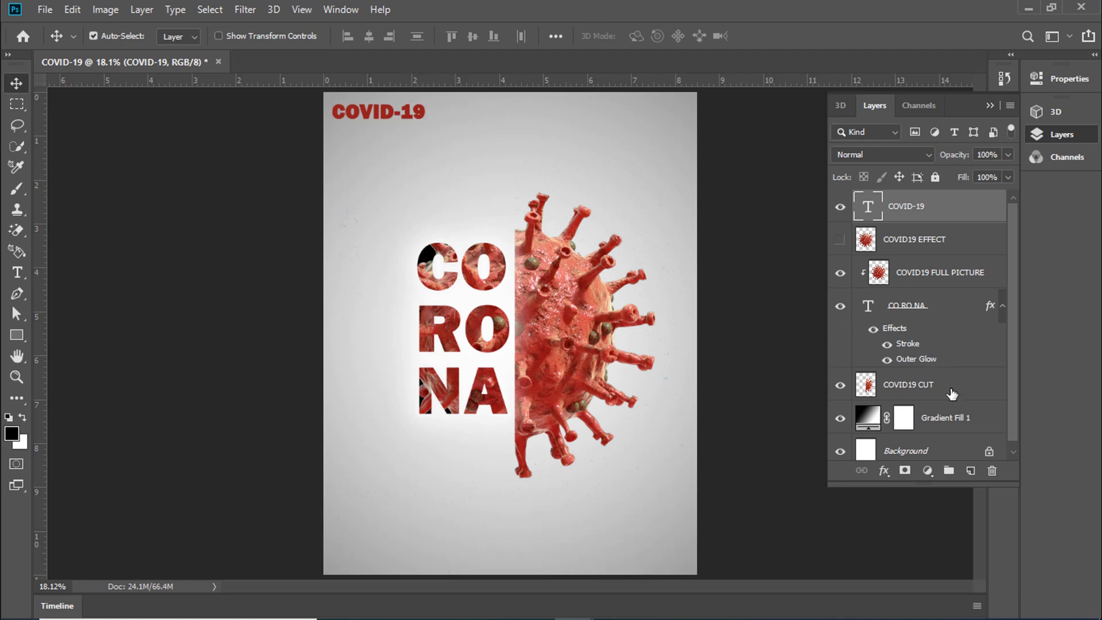
Step: Move the COVID19 FULL PICTURE, CORONA and COVID19 CUT layers upward together
{"action": "left_click", "coordinate": [938, 275]}
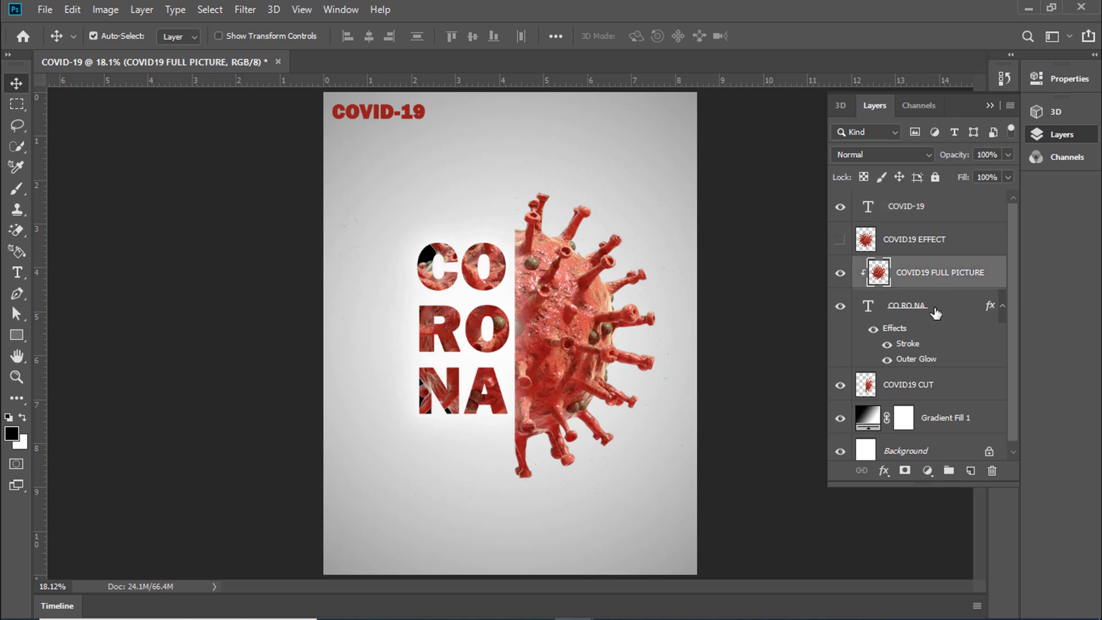
{"action": "left_click", "coordinate": [940, 392], "text": "shift"}
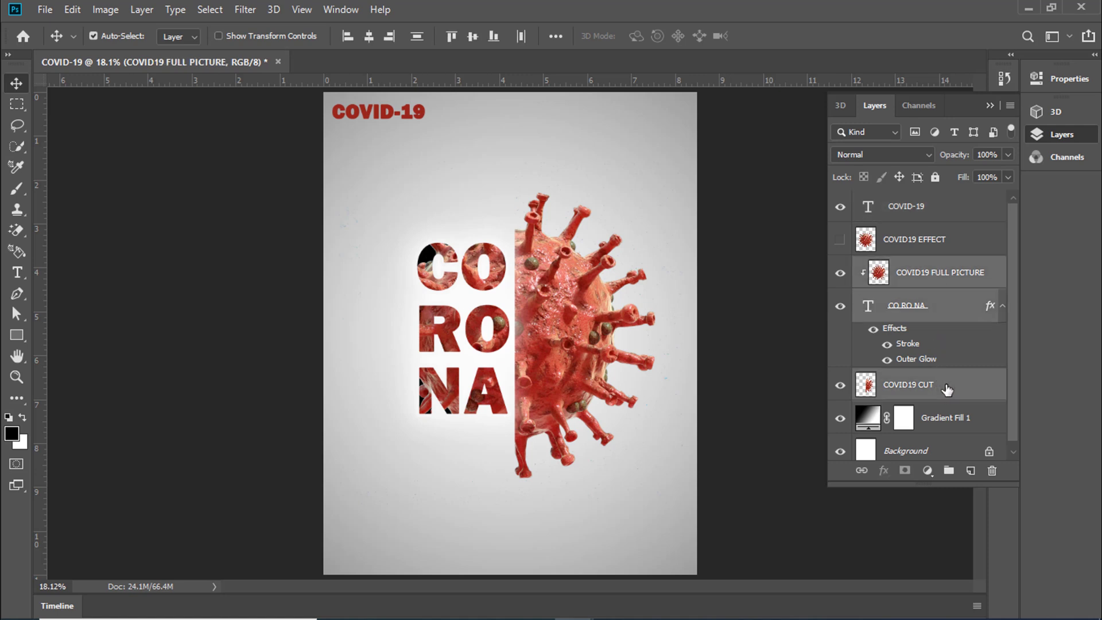
{"action": "left_click_drag", "start_coordinate": [531, 417], "coordinate": [531, 395]}
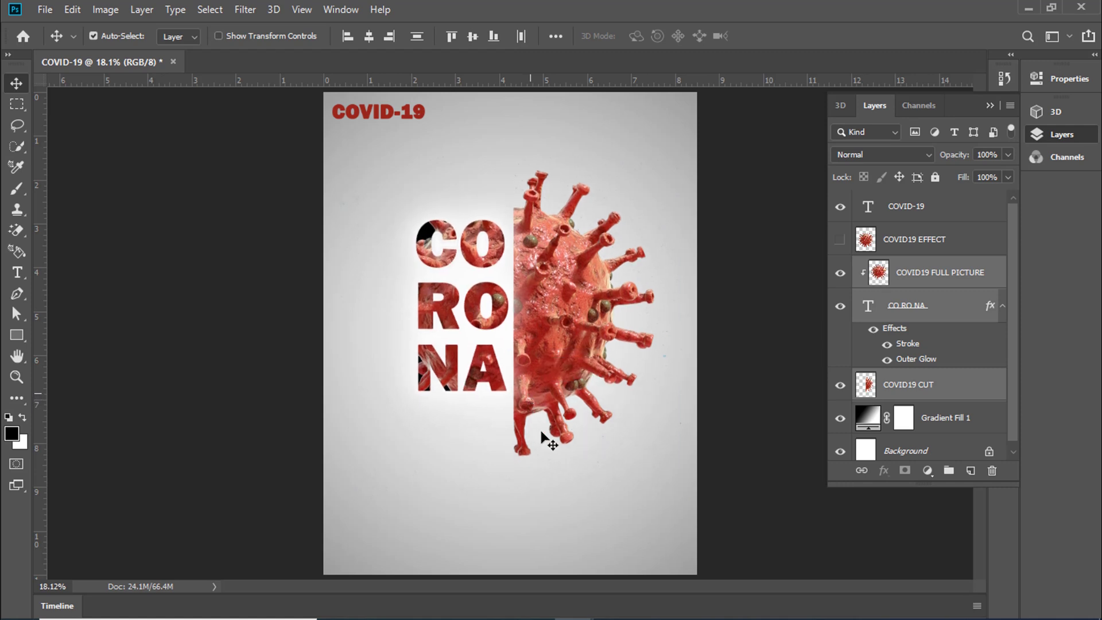
{"action": "left_click", "coordinate": [574, 493]}
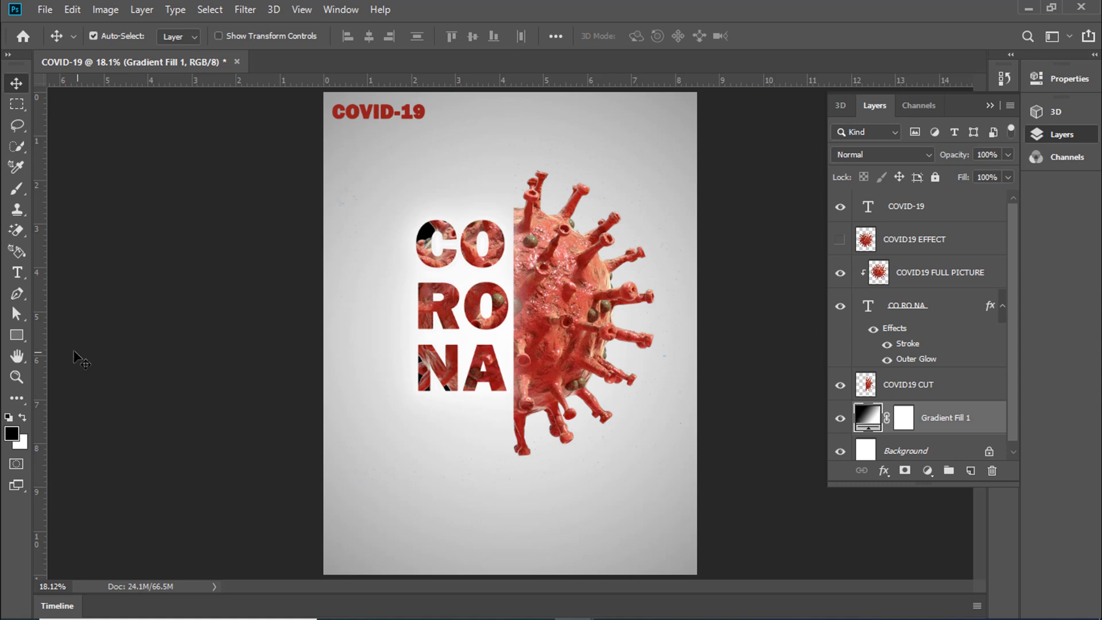
Step: Type '#STAYATHOME' below the virus and nudge it slightly right
{"action": "left_click", "coordinate": [22, 276]}
{"action": "left_click", "coordinate": [75, 272]}
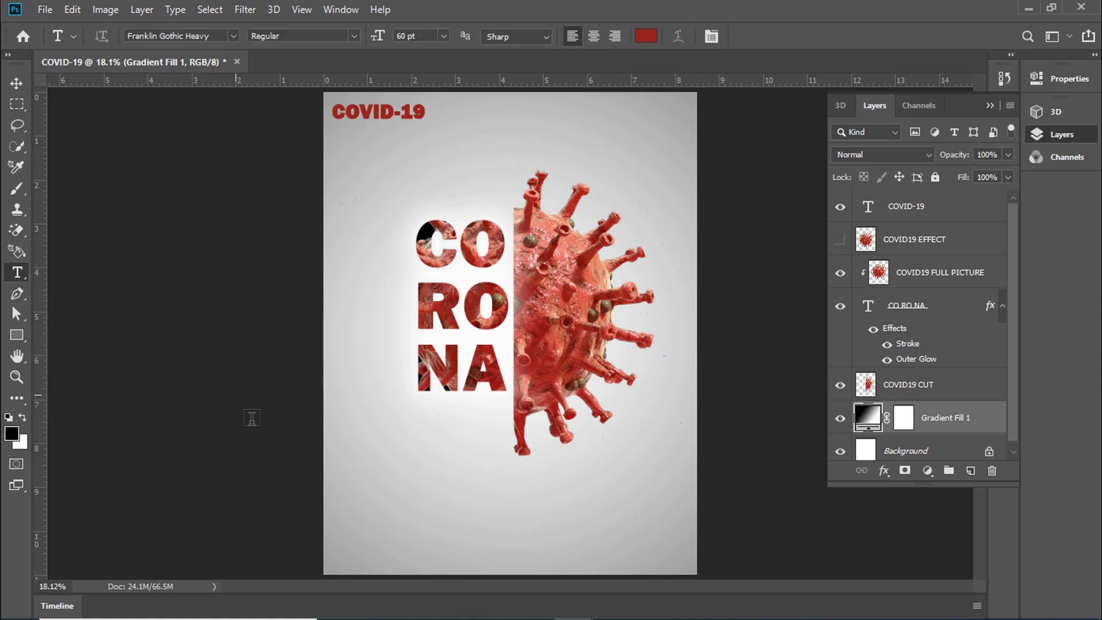
{"action": "left_click", "coordinate": [381, 505]}
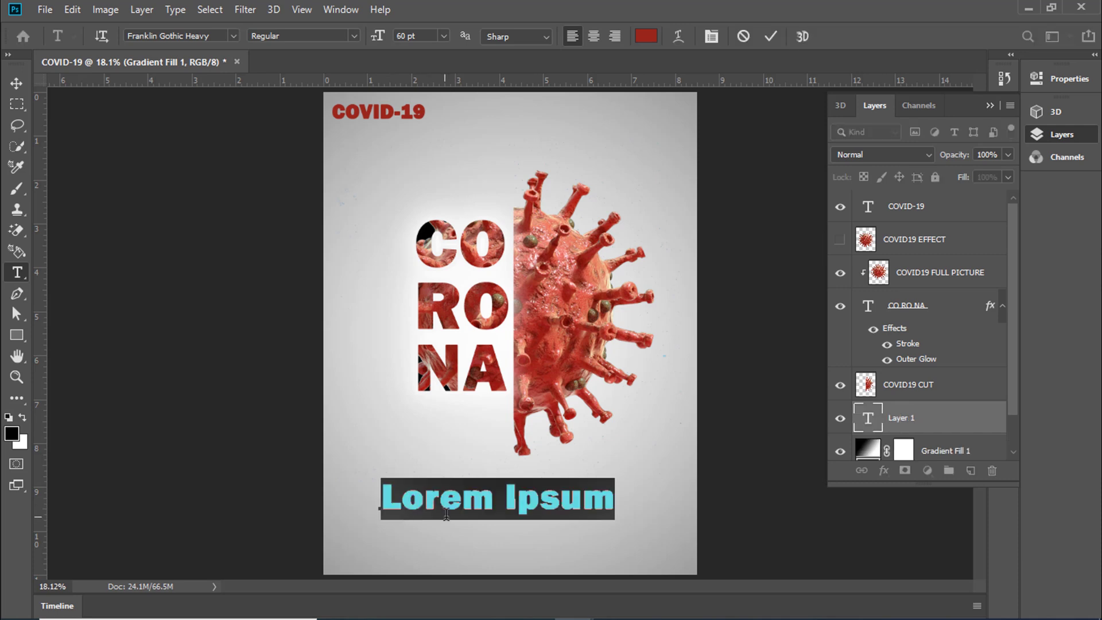
{"action": "type", "text": "#STAY"}
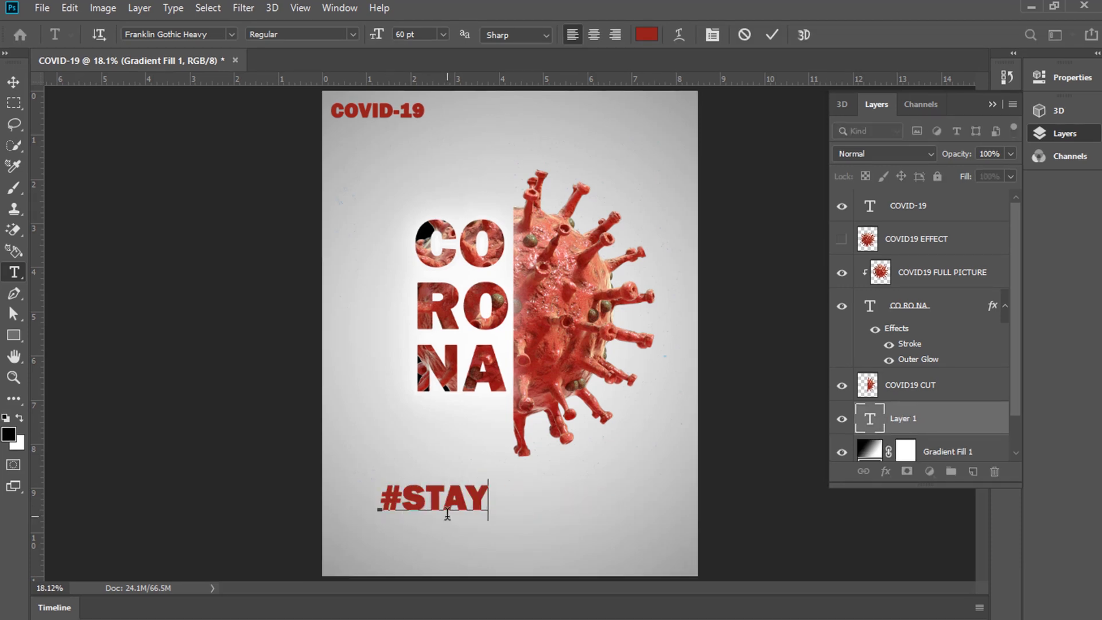
{"action": "type", "text": "AT"}
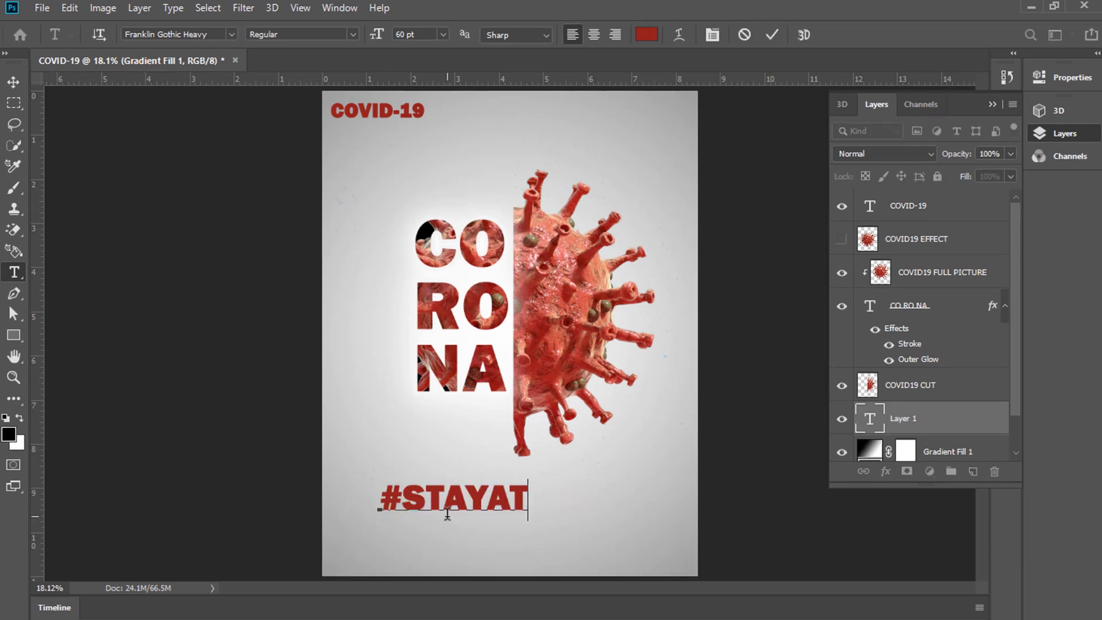
{"action": "type", "text": "HOME"}
{"action": "left_click", "coordinate": [13, 81]}
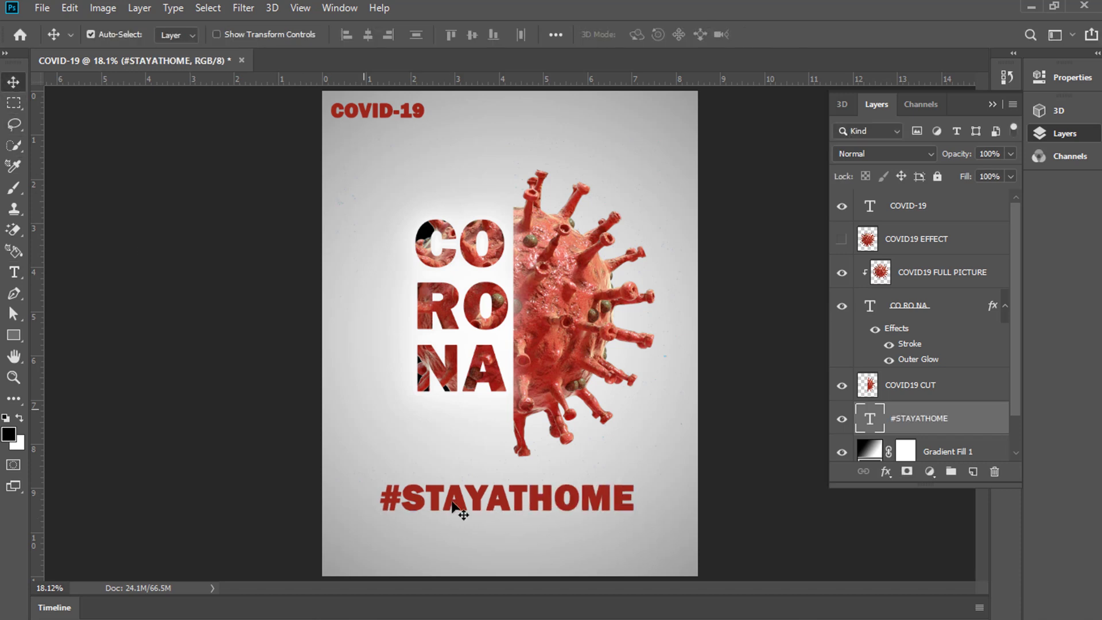
{"action": "left_click_drag", "start_coordinate": [517, 494], "coordinate": [521, 493]}
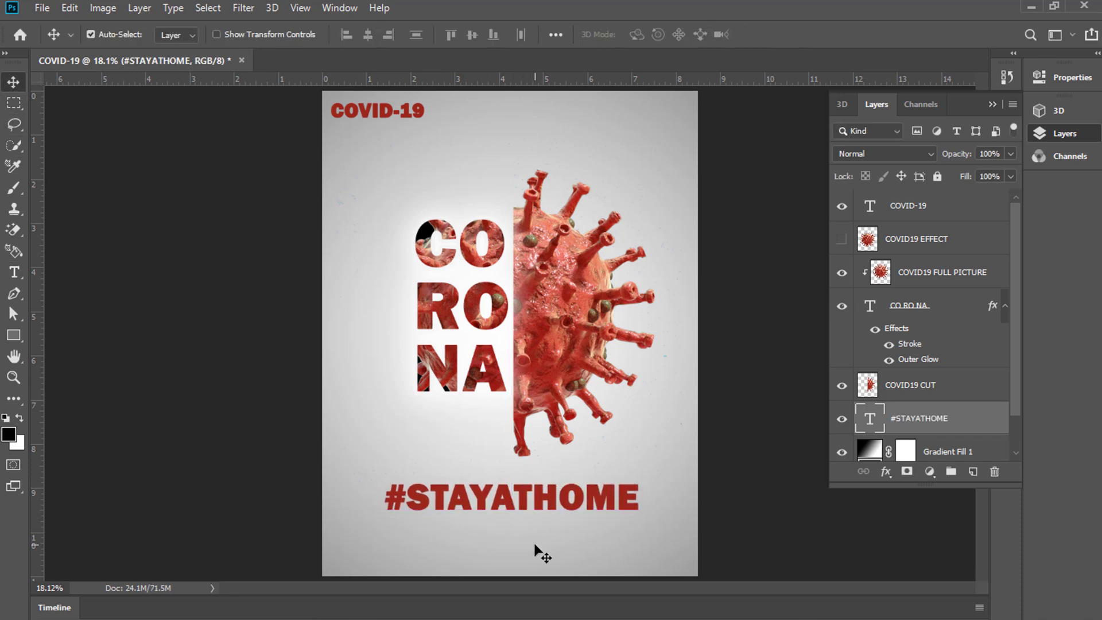
Step: Paste the body paragraph below #STAYATHOME, colour it dark red and centre-align it
{"action": "left_click", "coordinate": [14, 272]}
{"action": "left_click", "coordinate": [389, 539]}
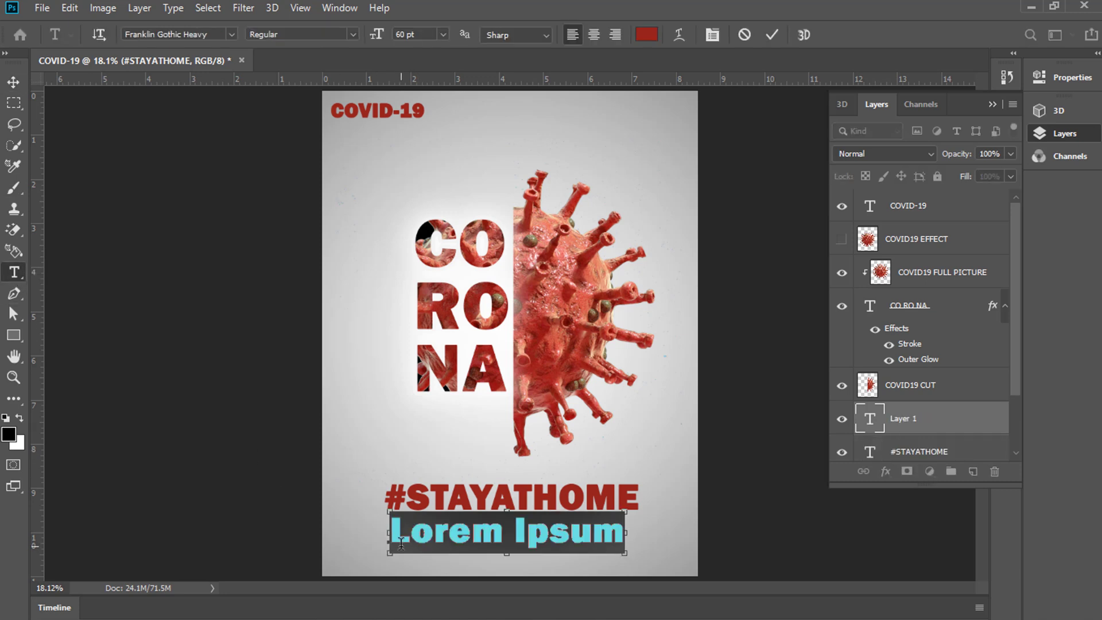
{"action": "key", "text": "ctrl+v"}
{"action": "key", "text": "ctrl+a"}
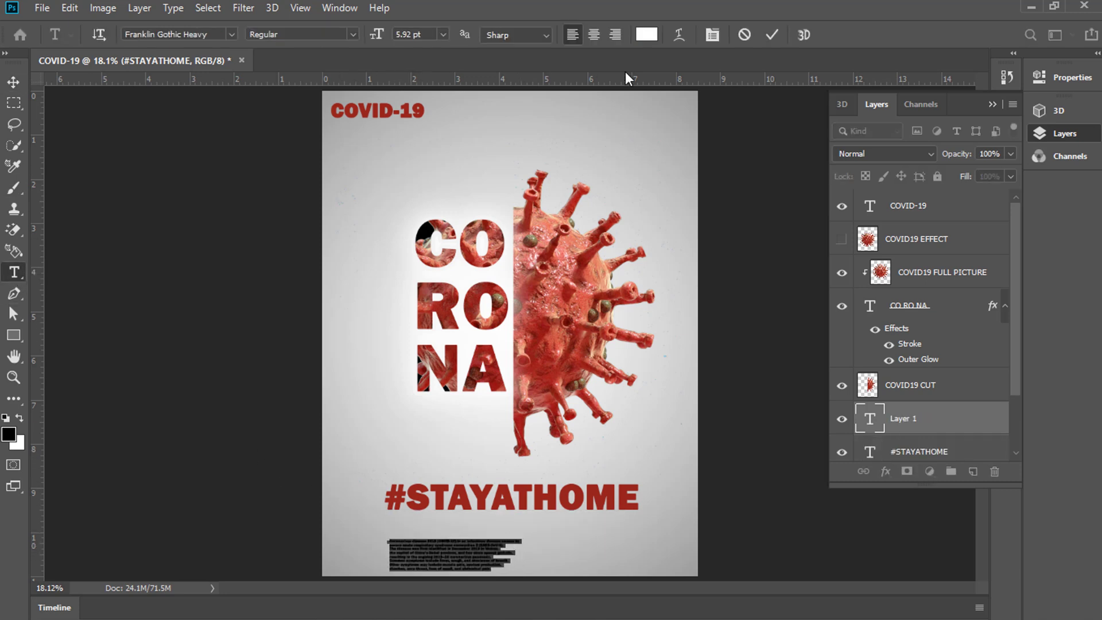
{"action": "left_click", "coordinate": [646, 35]}
{"action": "left_click", "coordinate": [776, 327]}
{"action": "left_click", "coordinate": [976, 244]}
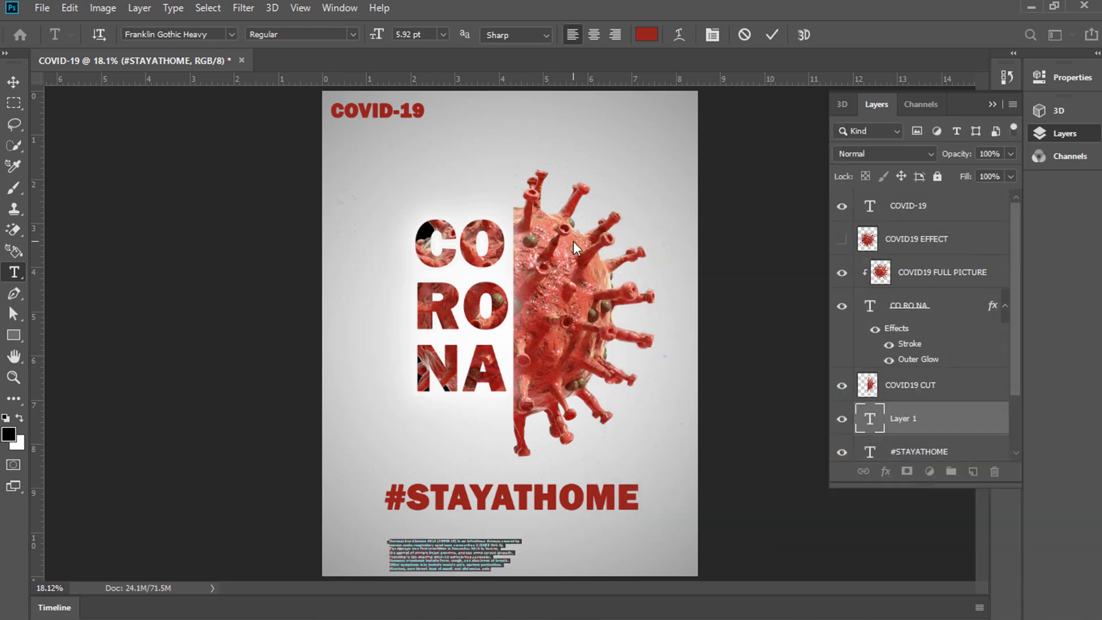
{"action": "left_click", "coordinate": [593, 34]}
{"action": "left_click", "coordinate": [14, 82]}
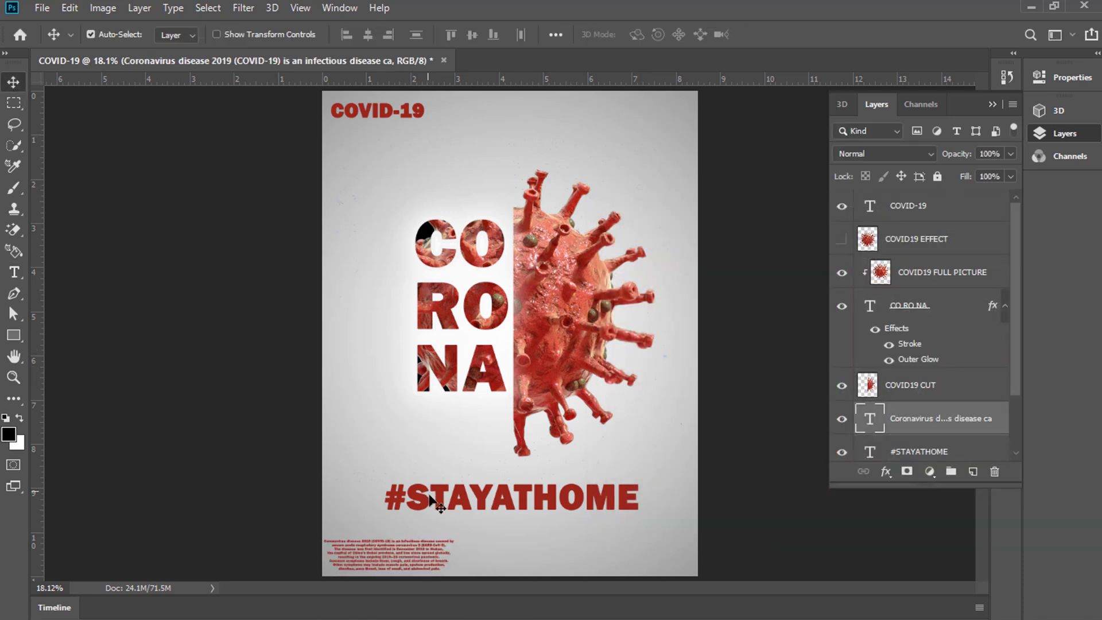
Step: Enlarge the paragraph block and centre it on the poster
{"action": "key", "text": "ctrl+t"}
{"action": "left_click_drag", "start_coordinate": [456, 537], "coordinate": [531, 515]}
{"action": "left_click_drag", "start_coordinate": [474, 548], "coordinate": [556, 545]}
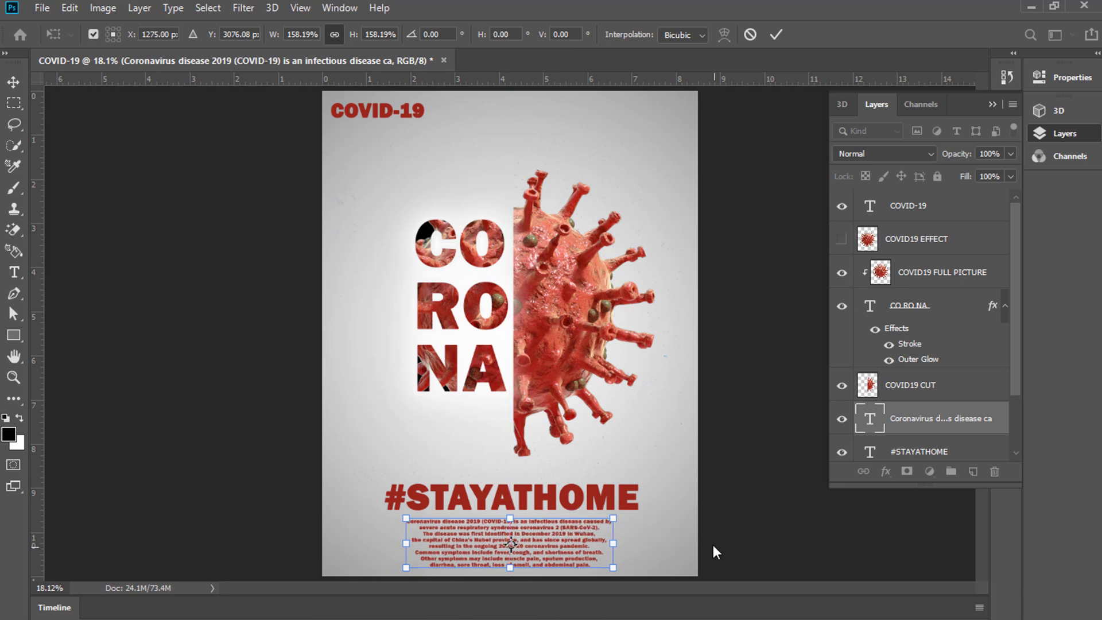
{"action": "key", "text": "Return"}
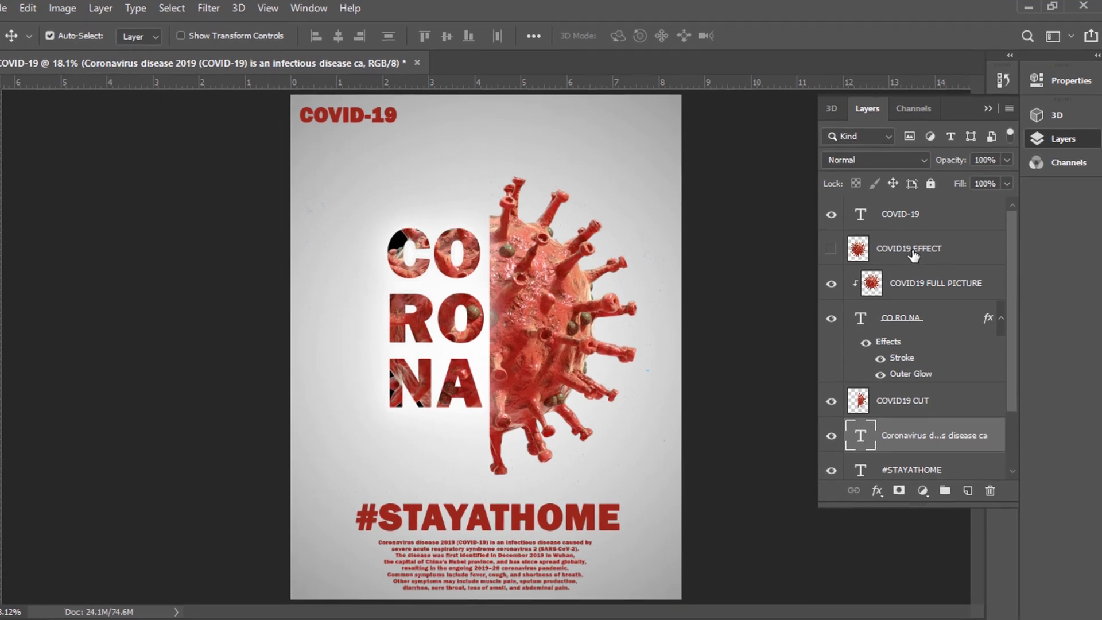
Step: Shrink the COVID19 EFFECT virus into the top-right corner and duplicate it further left
{"action": "left_click", "coordinate": [930, 241]}
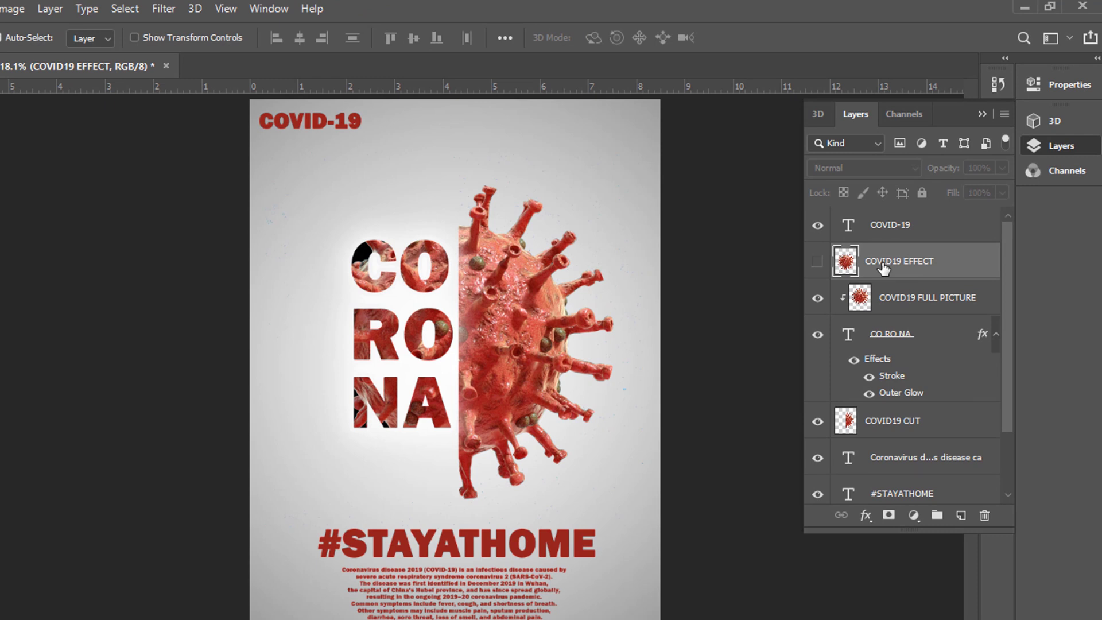
{"action": "left_click", "coordinate": [818, 262]}
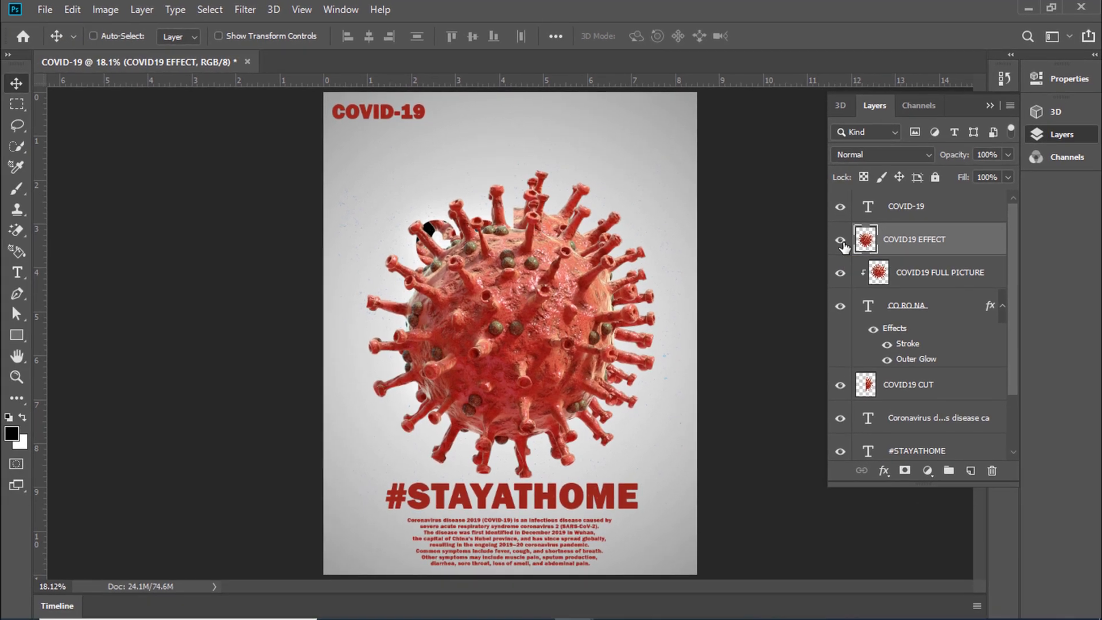
{"action": "key", "text": "ctrl+t"}
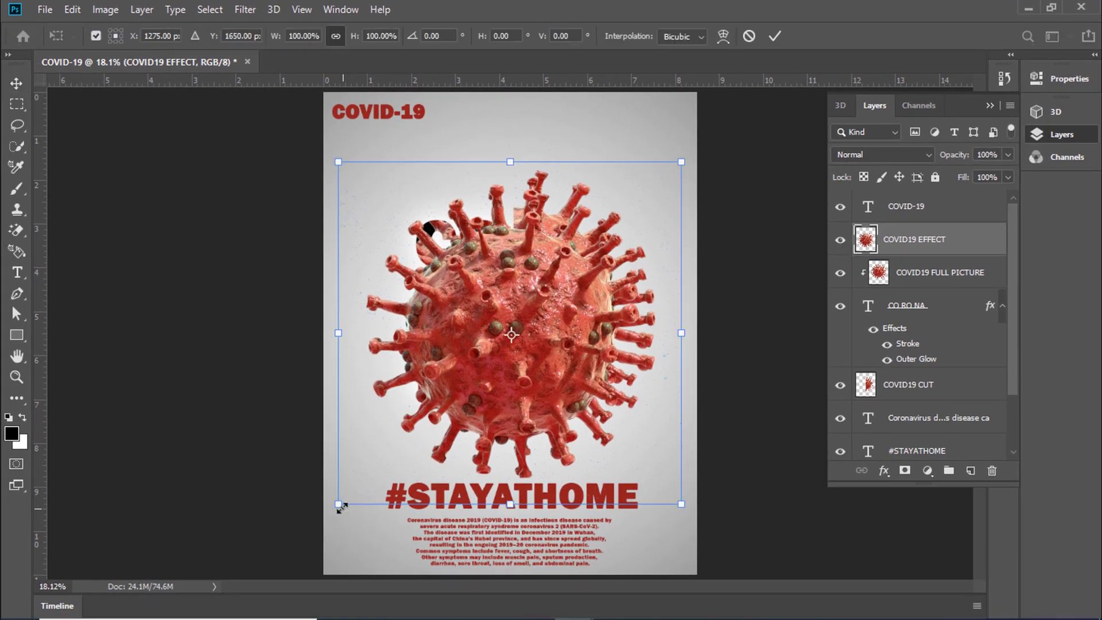
{"action": "left_click_drag", "start_coordinate": [341, 508], "coordinate": [591, 252]}
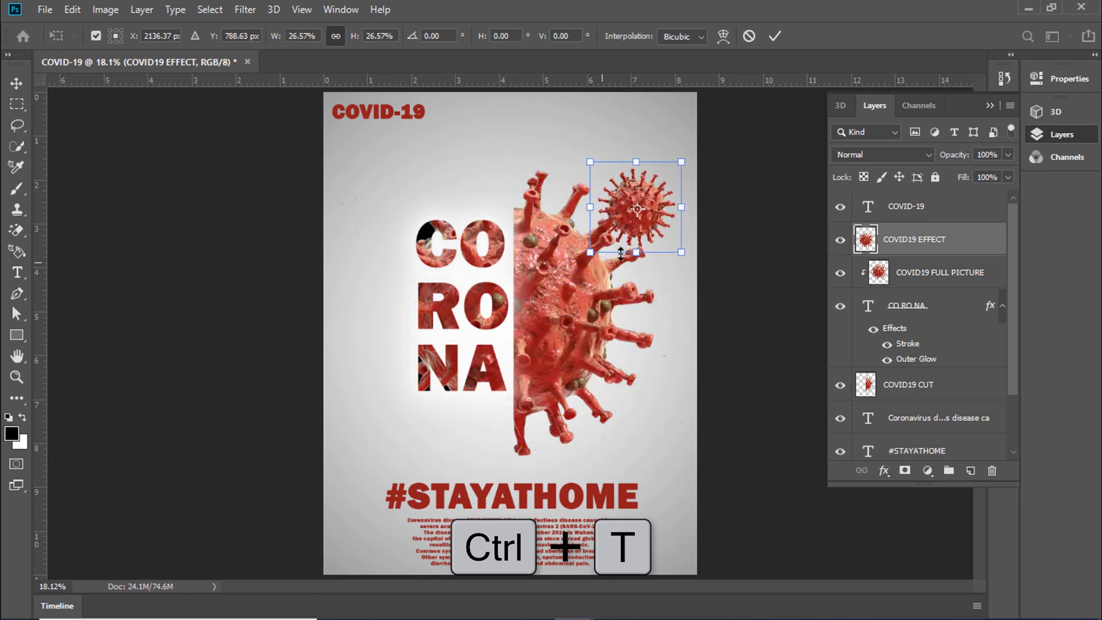
{"action": "left_click_drag", "start_coordinate": [647, 229], "coordinate": [698, 126]}
{"action": "left_click_drag", "start_coordinate": [640, 151], "coordinate": [619, 169]}
{"action": "left_click_drag", "start_coordinate": [679, 140], "coordinate": [684, 144]}
{"action": "key", "text": "Return"}
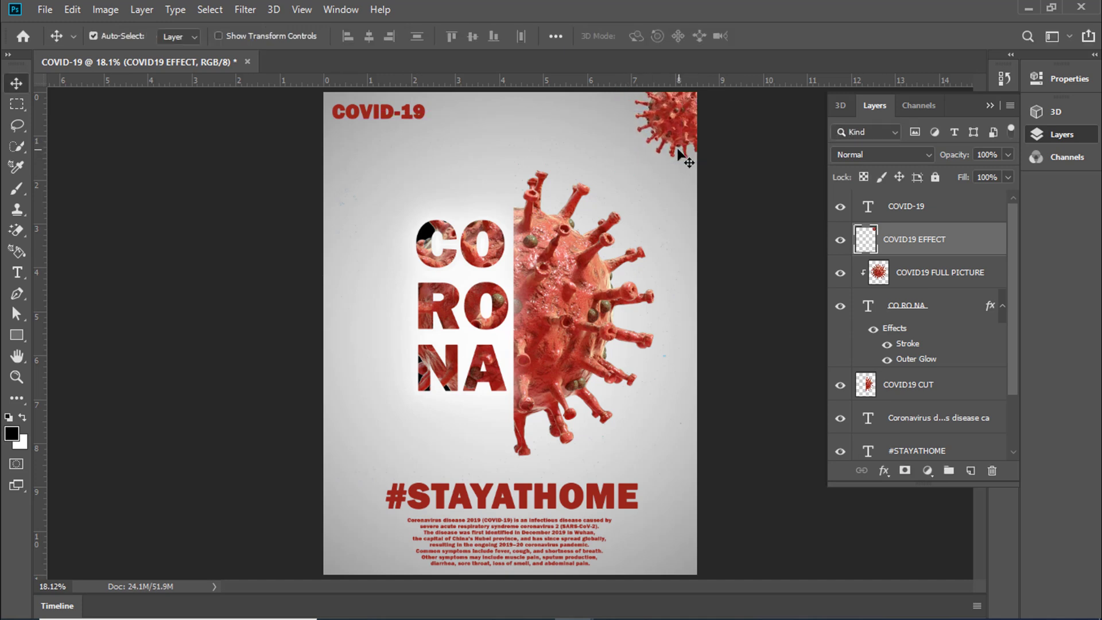
{"action": "key", "text": "alt"}
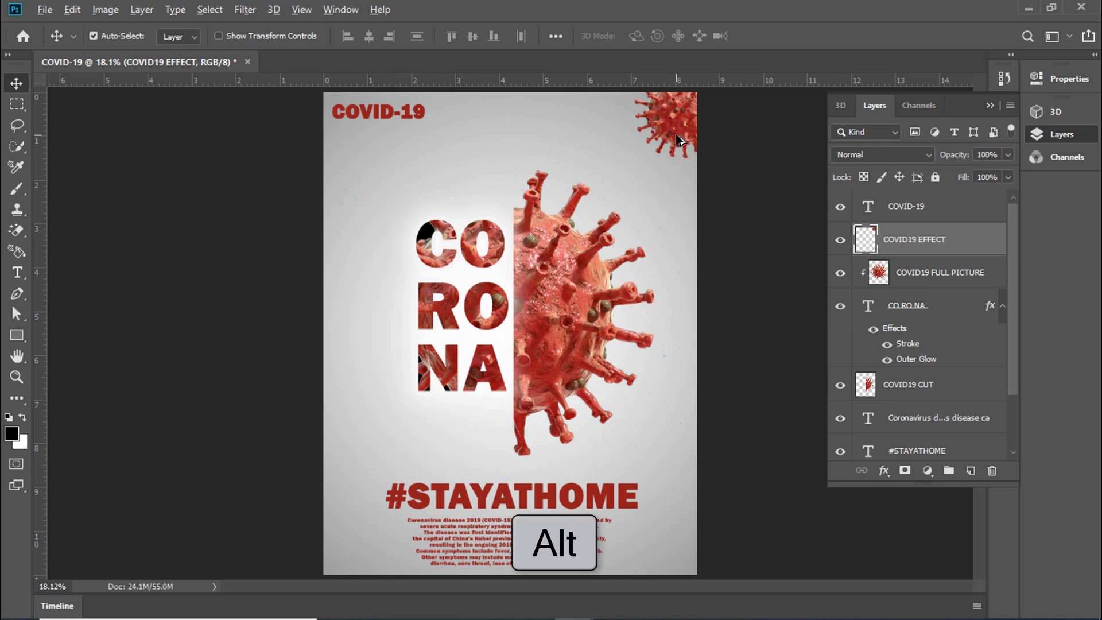
{"action": "left_click_drag", "start_coordinate": [674, 142], "coordinate": [372, 415]}
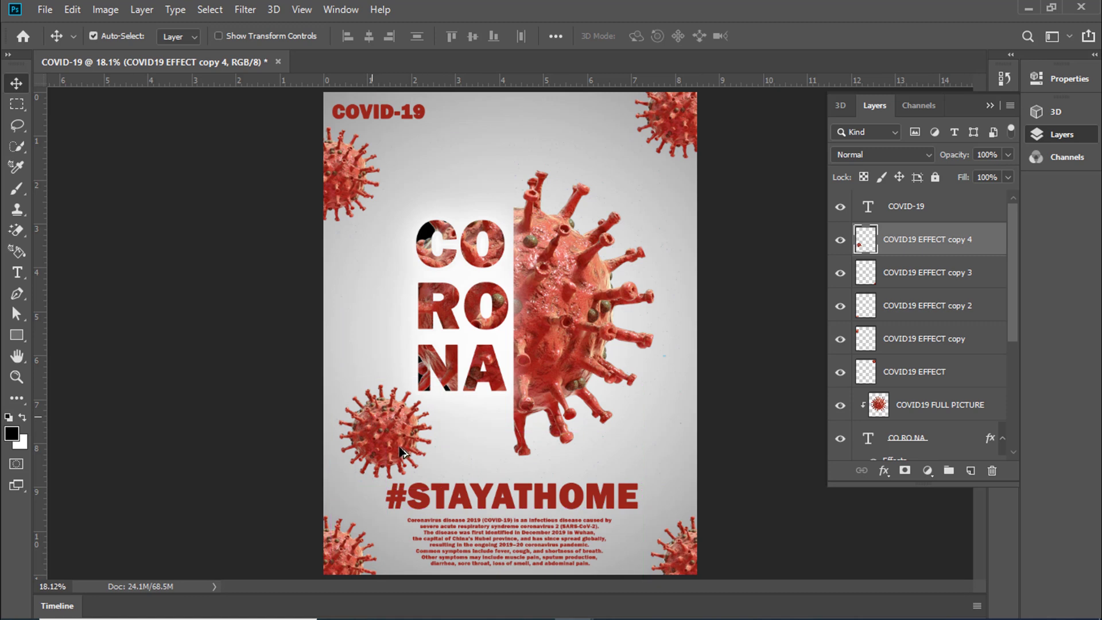
Step: Scale the lower-left virus copy down to about 42%
{"action": "key", "text": "ctrl+t"}
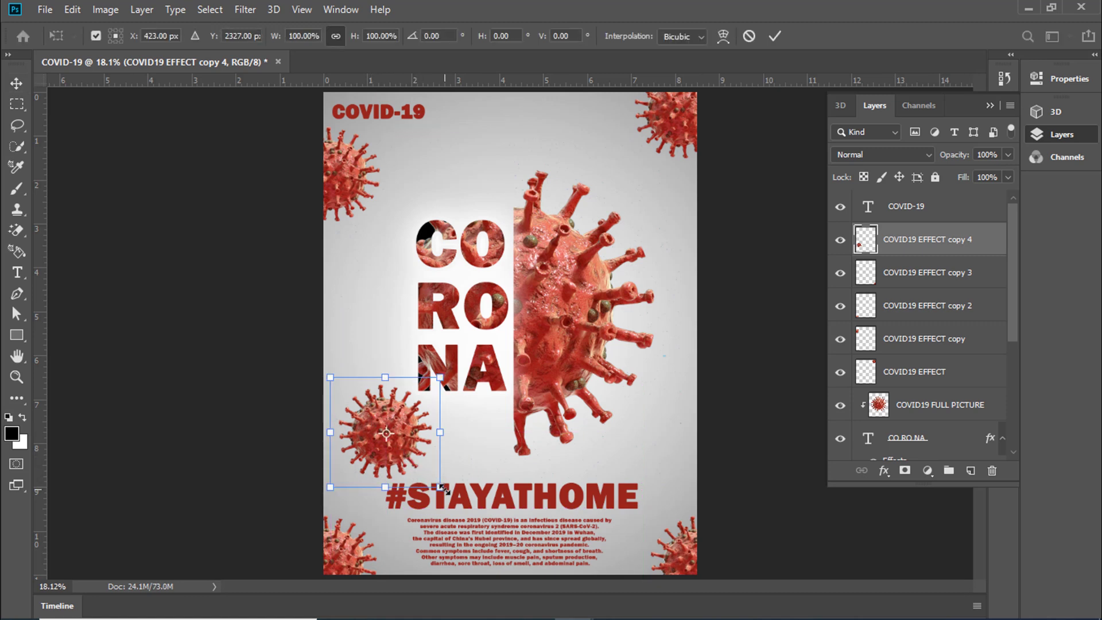
{"action": "left_click_drag", "start_coordinate": [442, 489], "coordinate": [357, 468]}
{"action": "key", "text": "Return"}
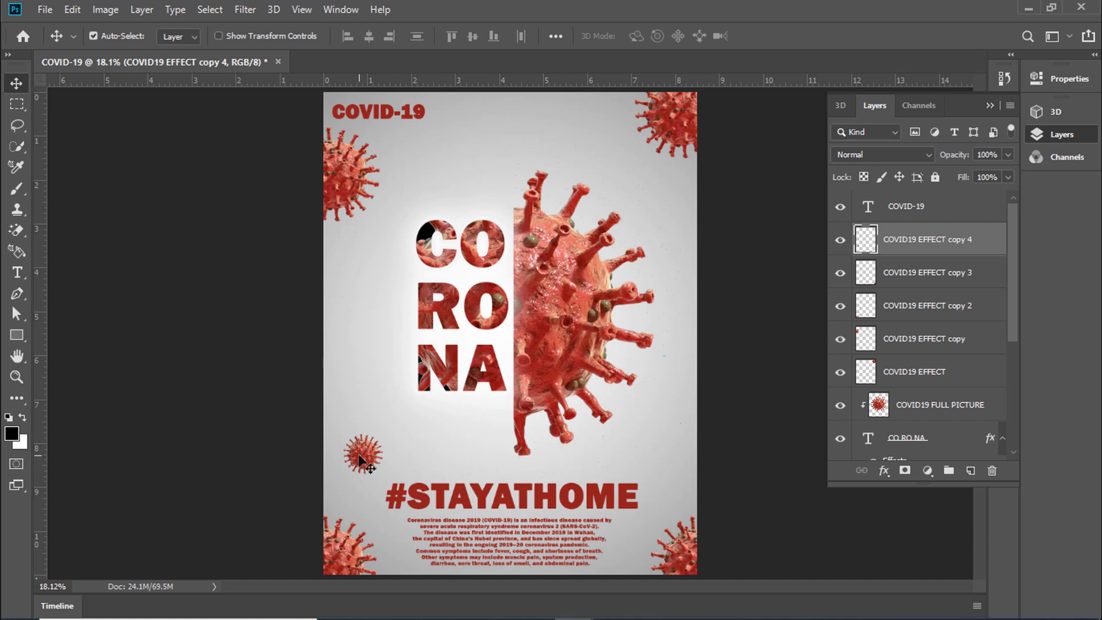
Step: Duplicate the small virus and enlarge the copy to about 1371% covering the whole poster
{"action": "left_click_drag", "start_coordinate": [365, 457], "coordinate": [379, 338]}
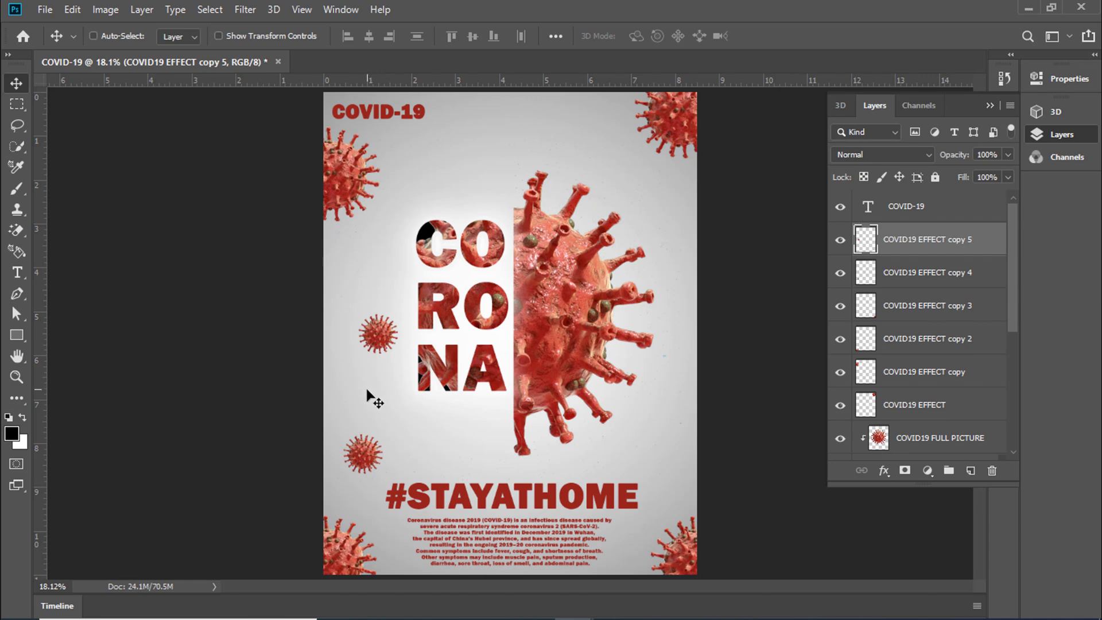
{"action": "key", "text": "ctrl+t"}
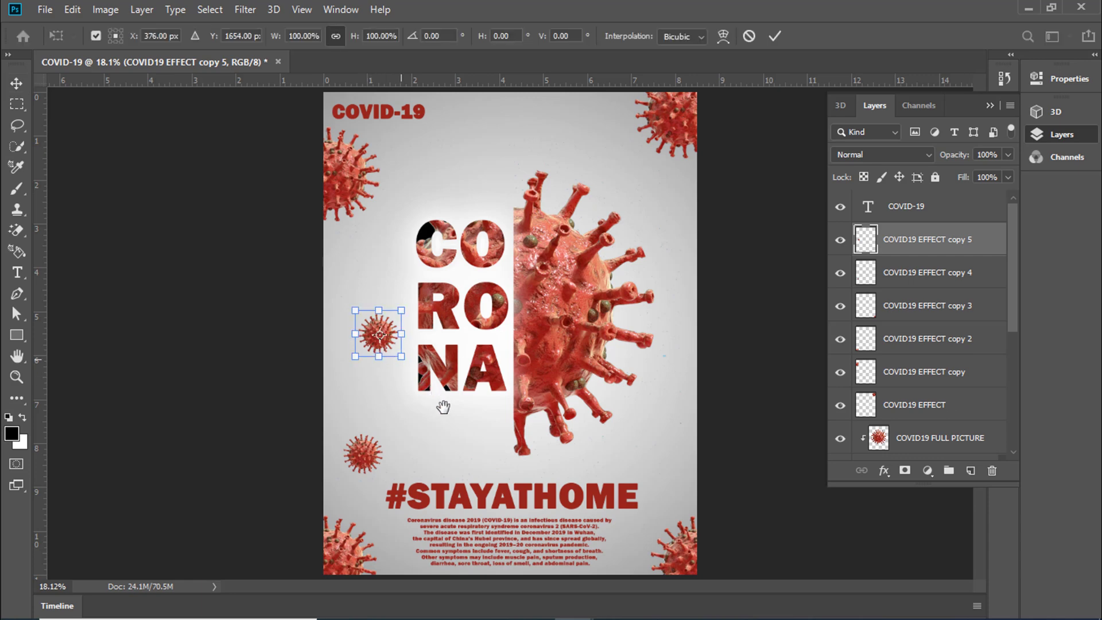
{"action": "left_click_drag", "start_coordinate": [406, 355], "coordinate": [719, 495]}
{"action": "left_click_drag", "start_coordinate": [514, 455], "coordinate": [518, 339]}
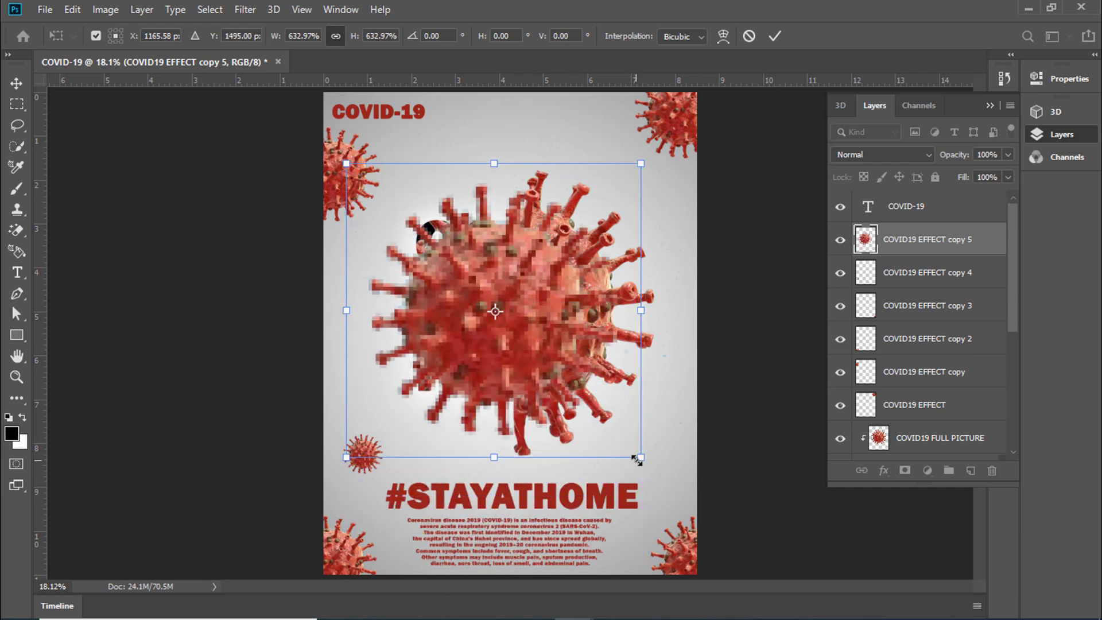
{"action": "left_click_drag", "start_coordinate": [647, 458], "coordinate": [863, 617]}
{"action": "left_click_drag", "start_coordinate": [587, 433], "coordinate": [537, 377]}
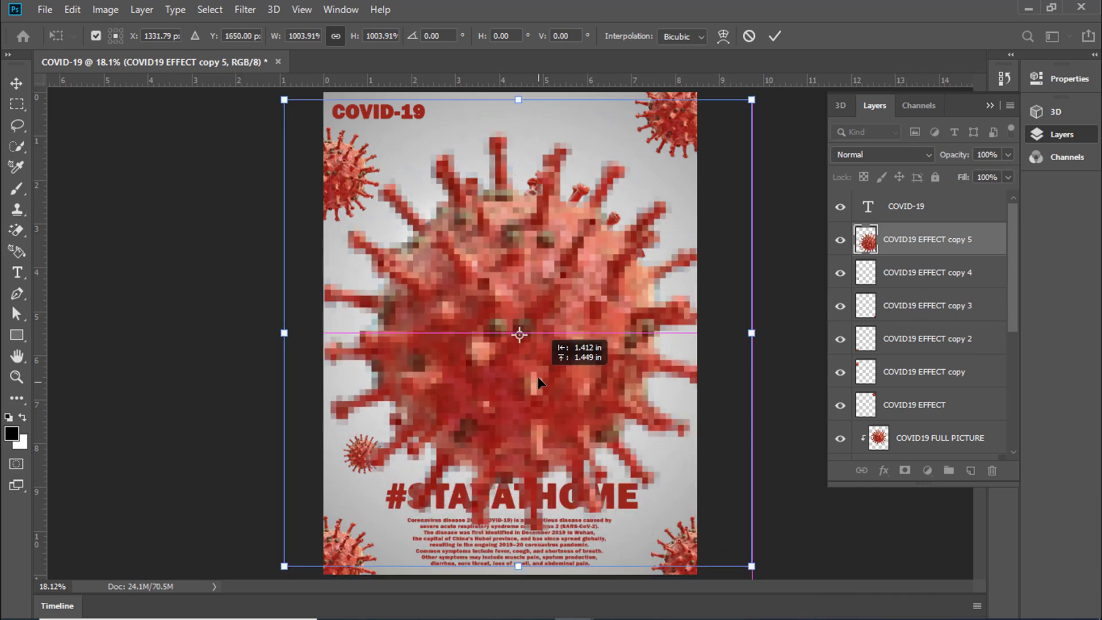
{"action": "key", "text": "ctrl+minus"}
{"action": "key", "text": "ctrl+minus"}
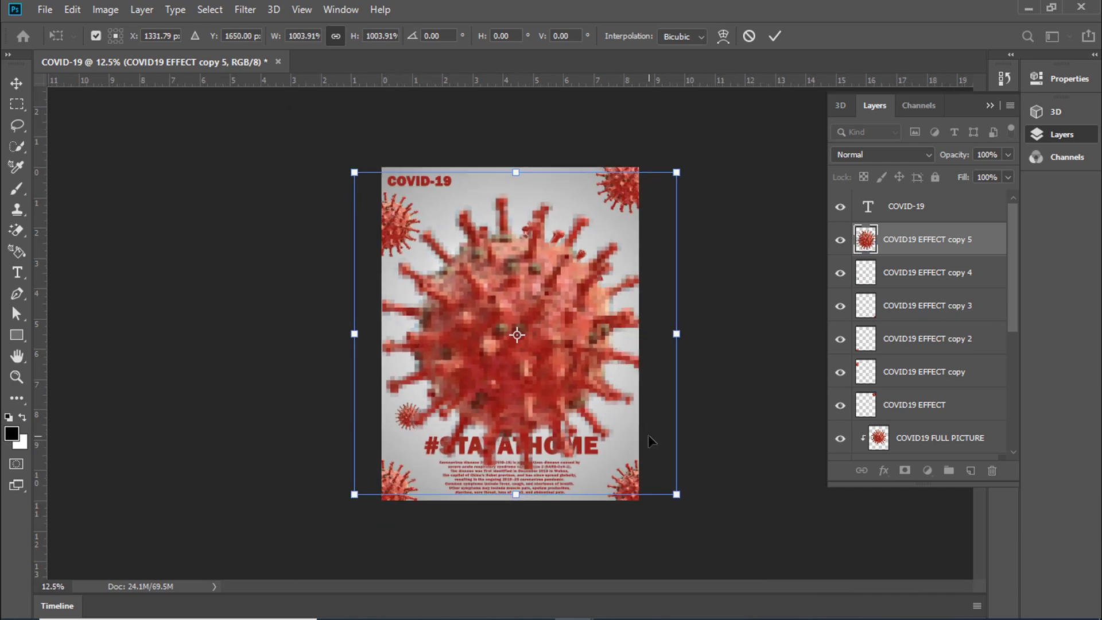
{"action": "left_click_drag", "start_coordinate": [678, 493], "coordinate": [798, 579]}
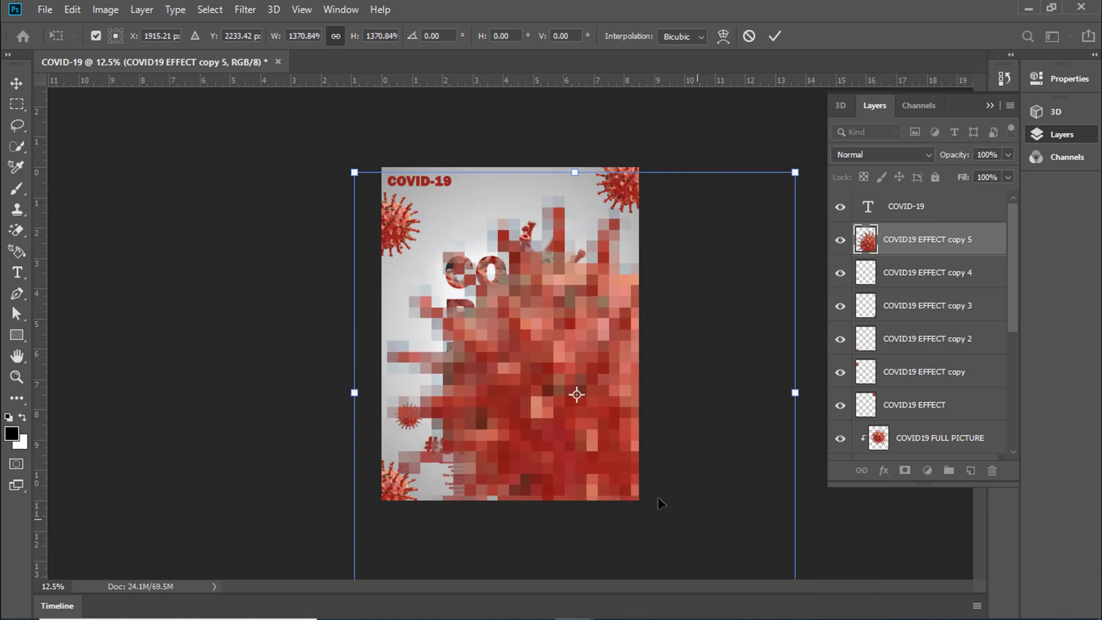
{"action": "left_click_drag", "start_coordinate": [563, 451], "coordinate": [561, 417]}
{"action": "key", "text": "Return"}
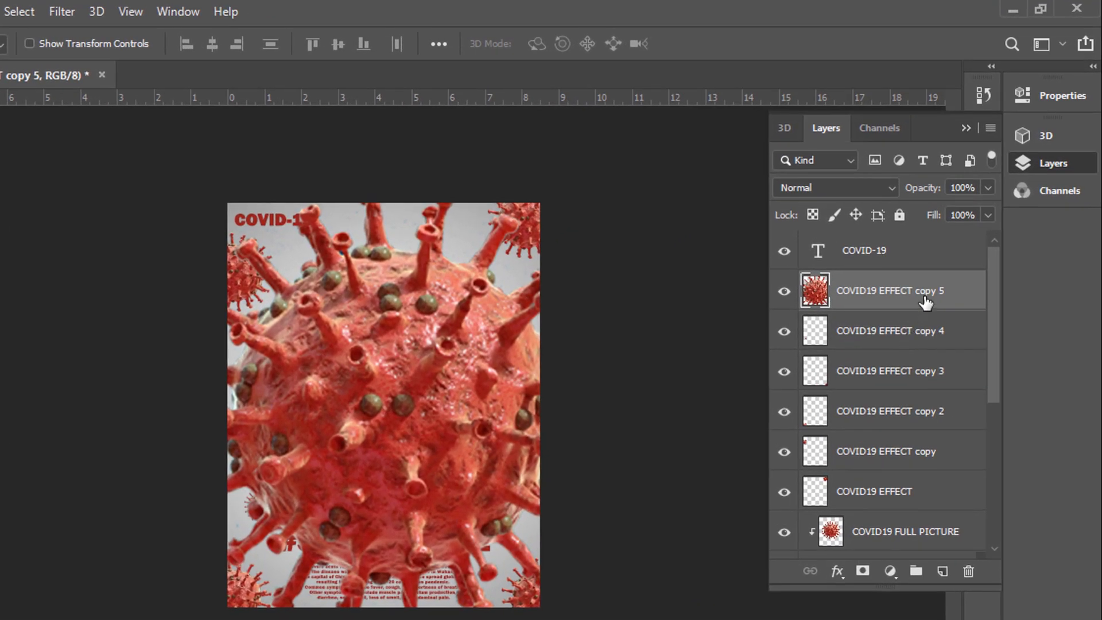
Step: Move COVID19 EFFECT copy 5 down to sit just above Gradient Fill 1
{"action": "left_click_drag", "start_coordinate": [935, 291], "coordinate": [914, 536]}
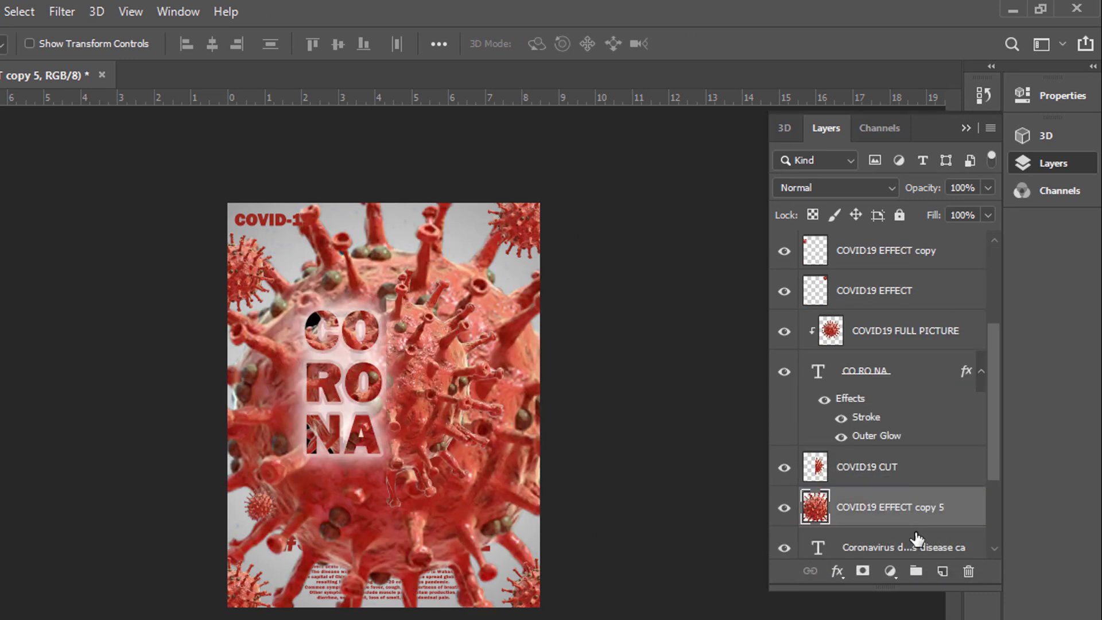
{"action": "scroll", "coordinate": [912, 531], "scroll_direction": "down", "scroll_amount": 3}
{"action": "left_click_drag", "start_coordinate": [907, 377], "coordinate": [898, 486]}
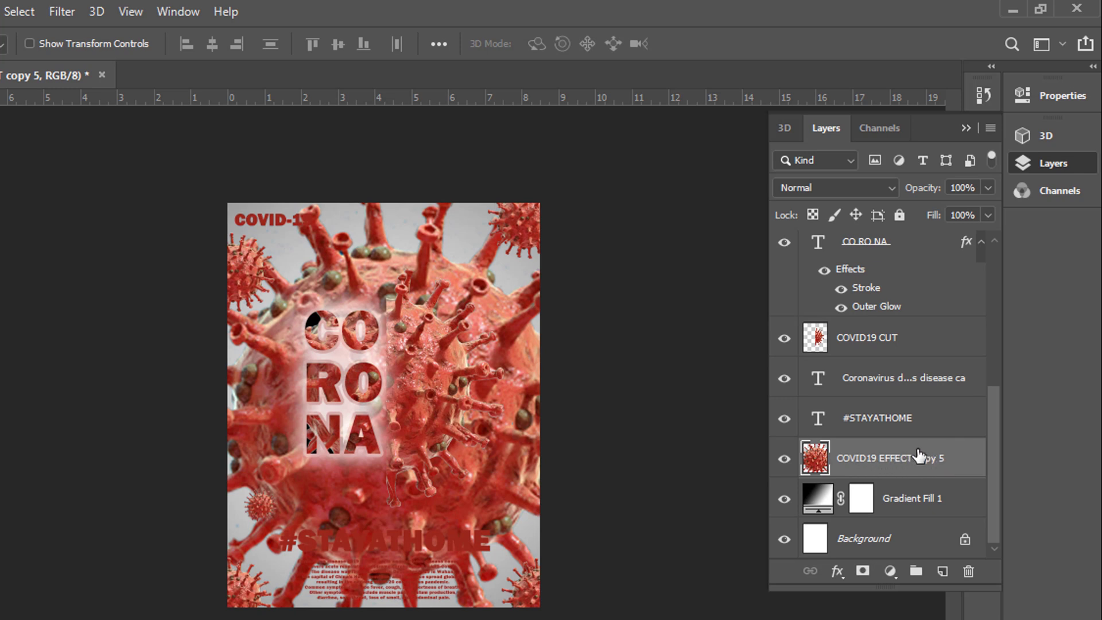
Step: Set the giant virus layer to 20% opacity with Multiply blending
{"action": "double_click", "coordinate": [980, 191]}
{"action": "type", "text": "20"}
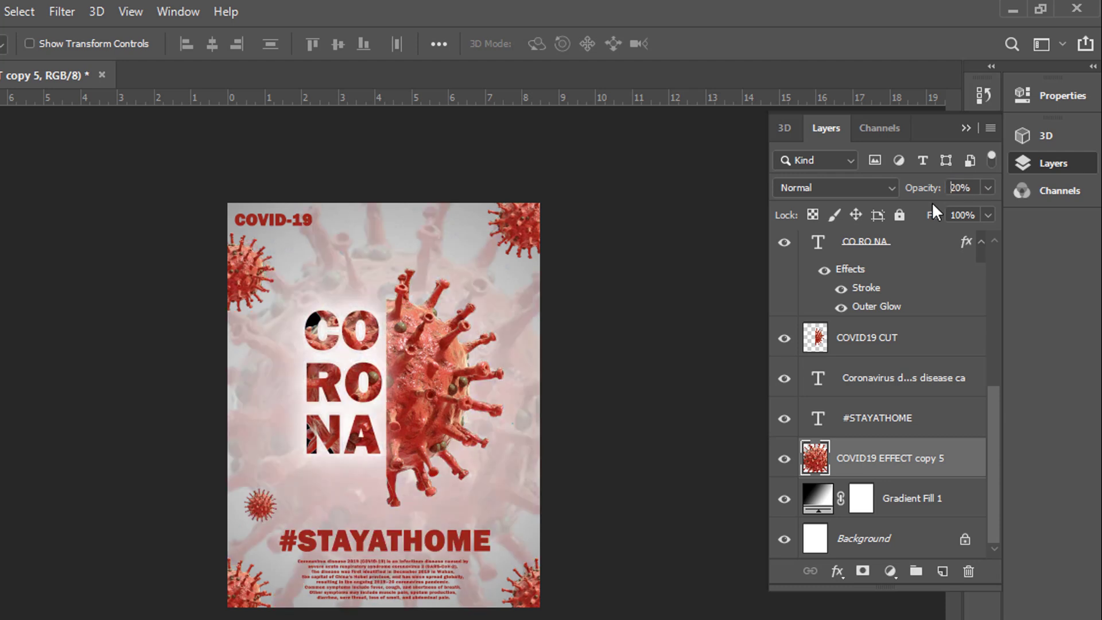
{"action": "left_click", "coordinate": [889, 188]}
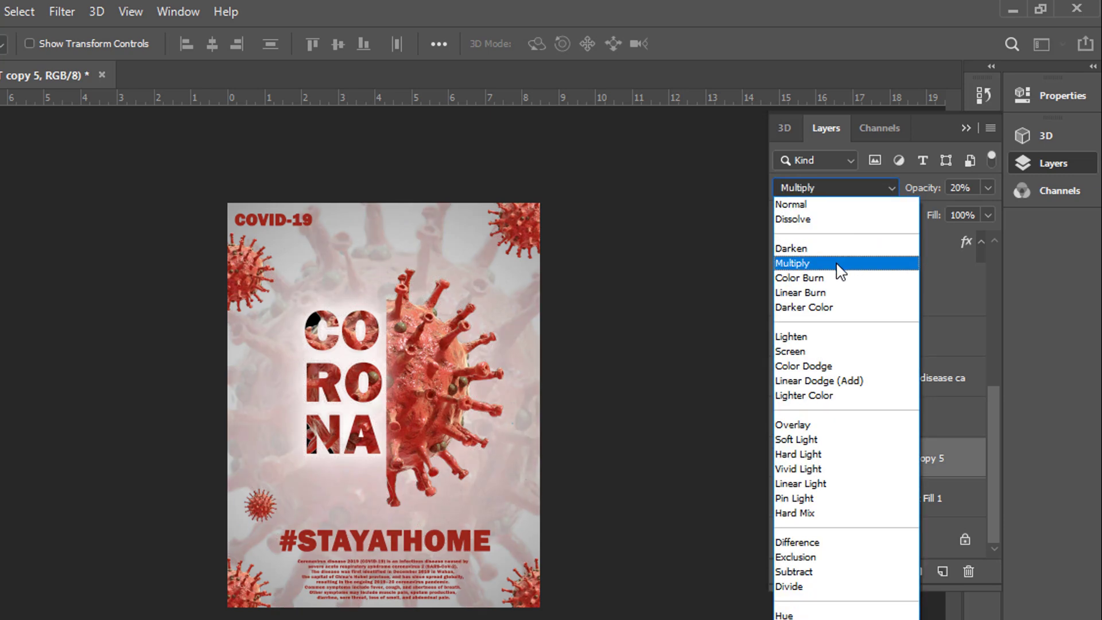
{"action": "left_click", "coordinate": [838, 264]}
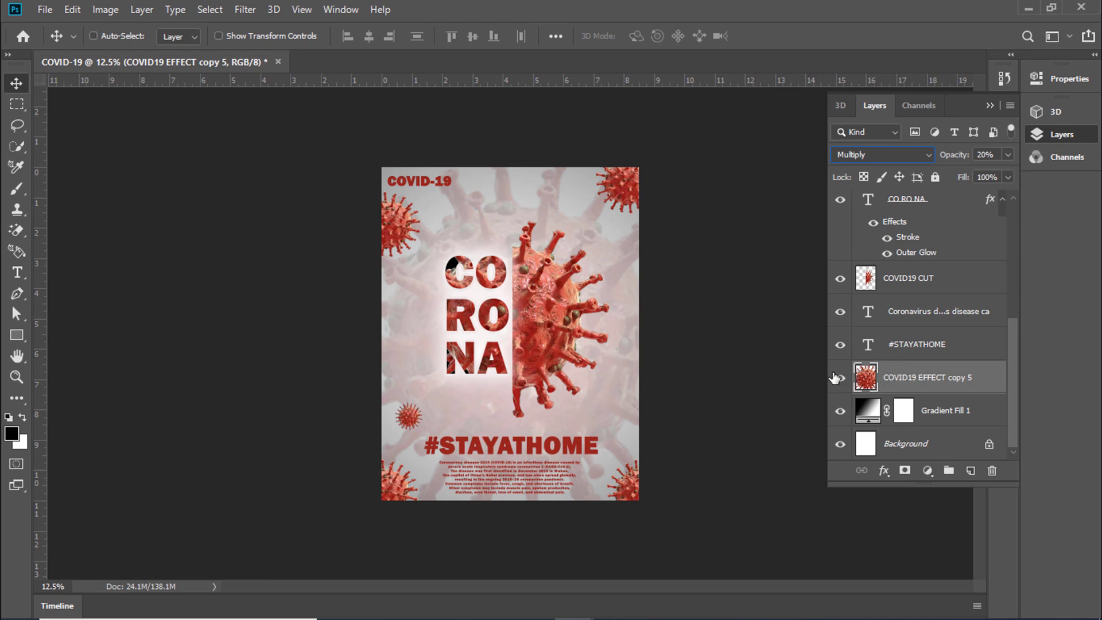
Step: Move the faded background virus slightly up and to the left with Free Transform
{"action": "key", "text": "ctrl+t"}
{"action": "left_click_drag", "start_coordinate": [694, 417], "coordinate": [682, 387]}
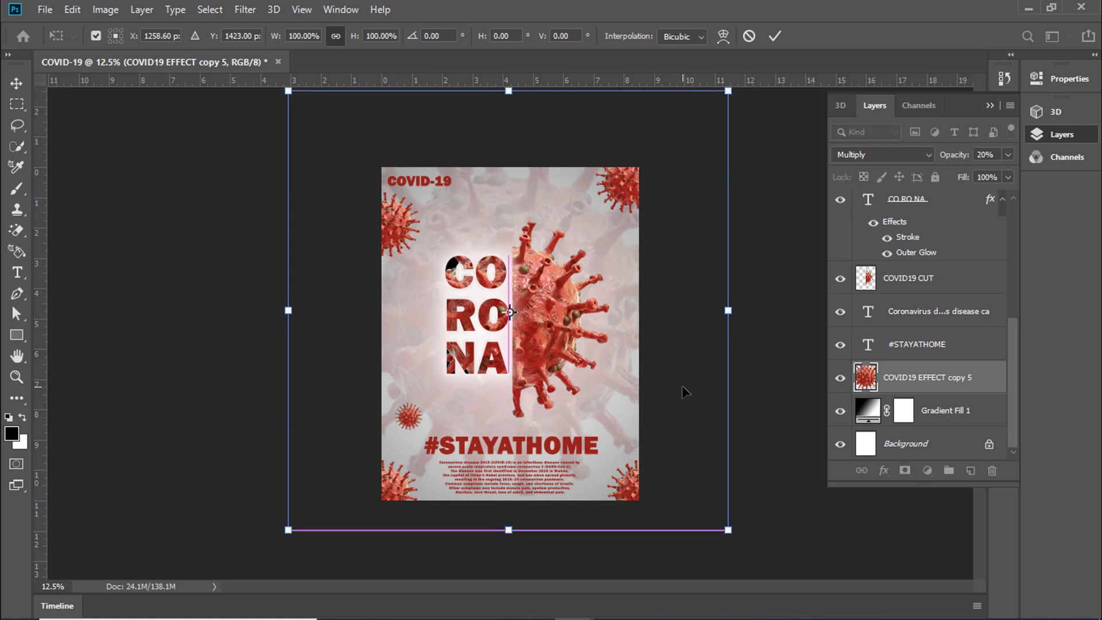
{"action": "key", "text": "Return"}
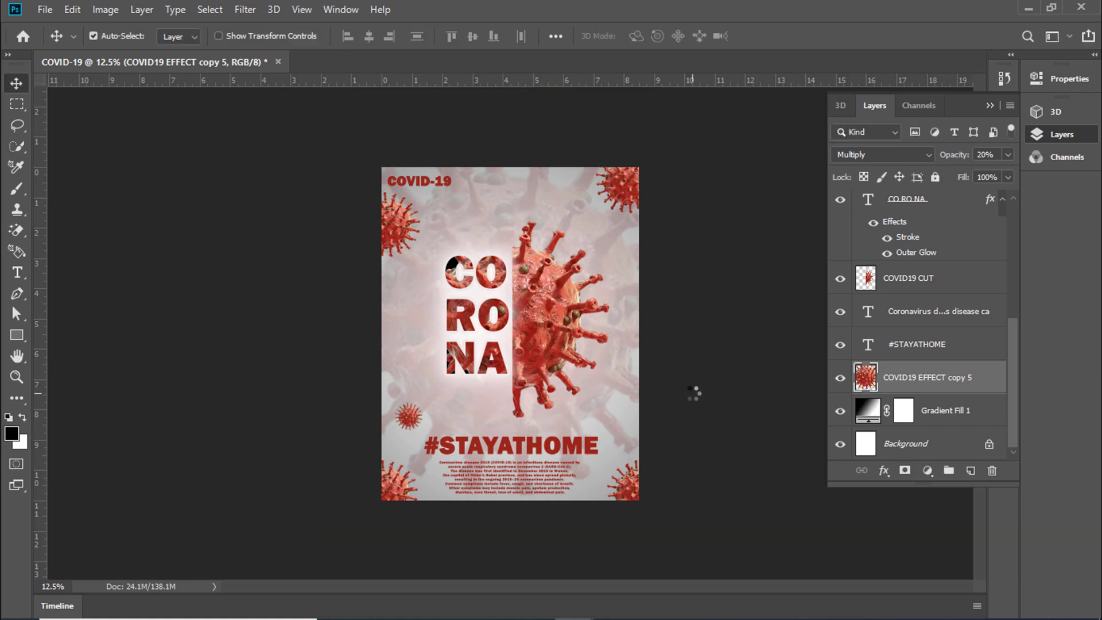
Step: Fit the whole poster on screen and collapse the Layers panel for a clean view
{"action": "key", "text": "ctrl+0"}
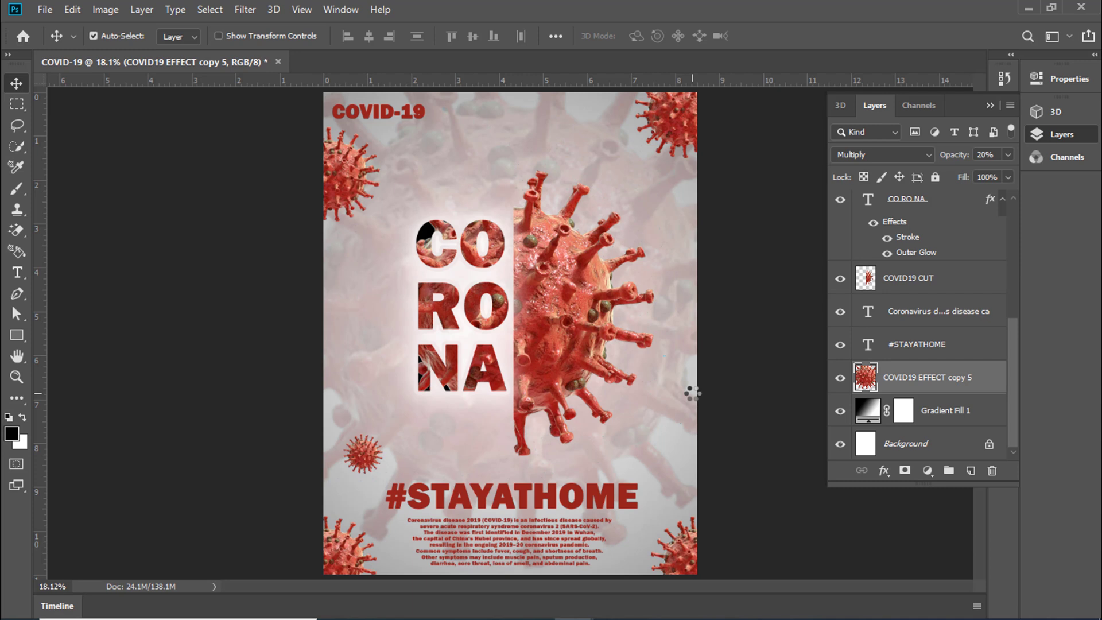
{"action": "left_click", "coordinate": [983, 106]}
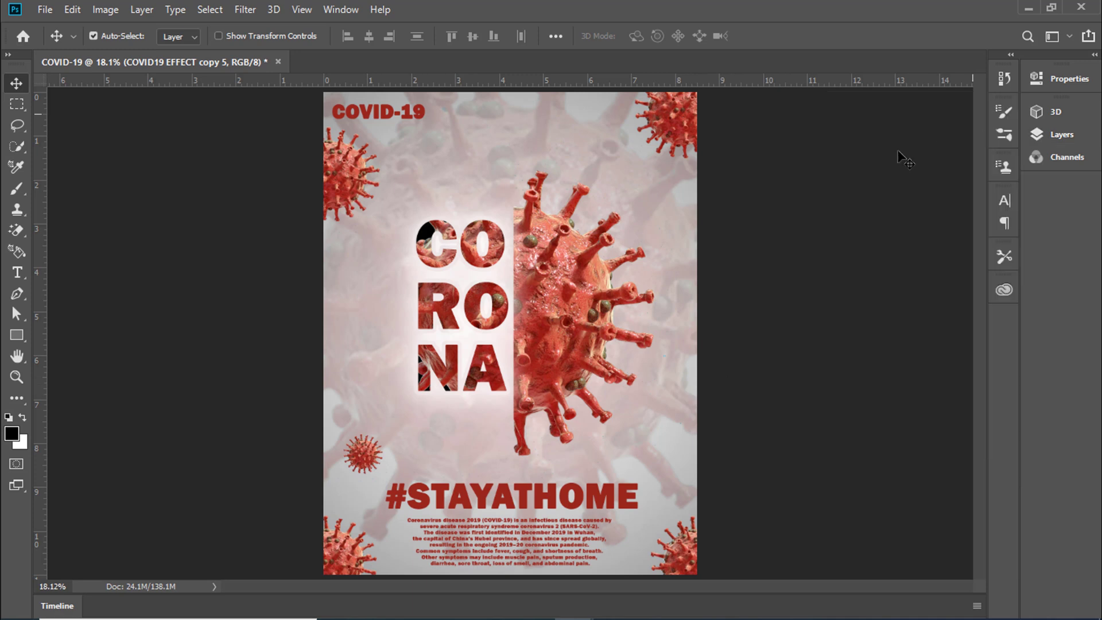
{"action": "left_click", "coordinate": [832, 198]}
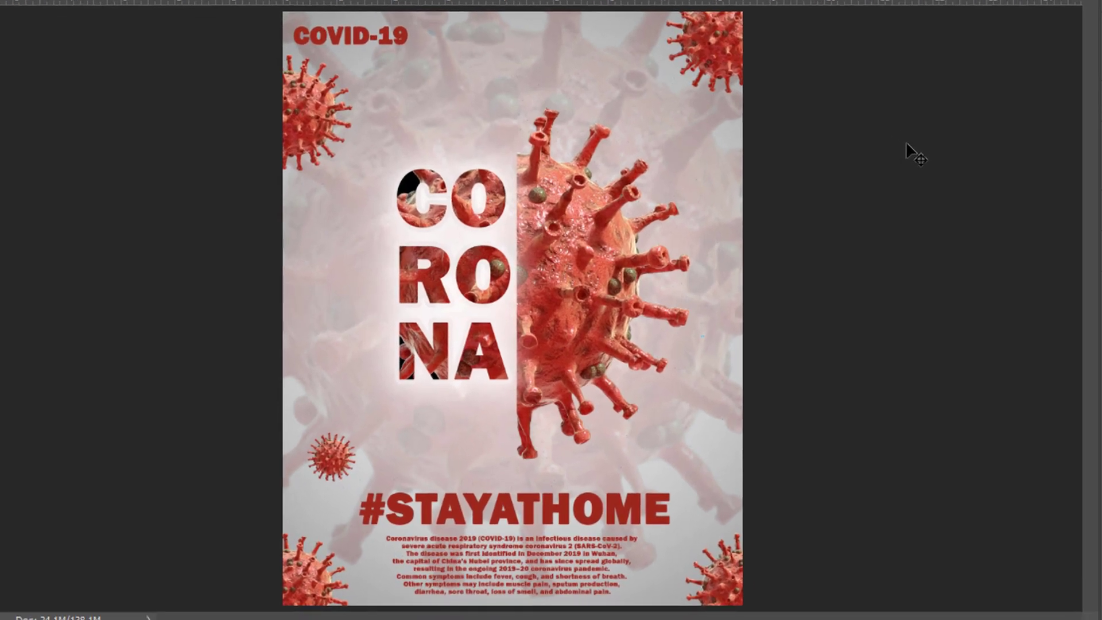